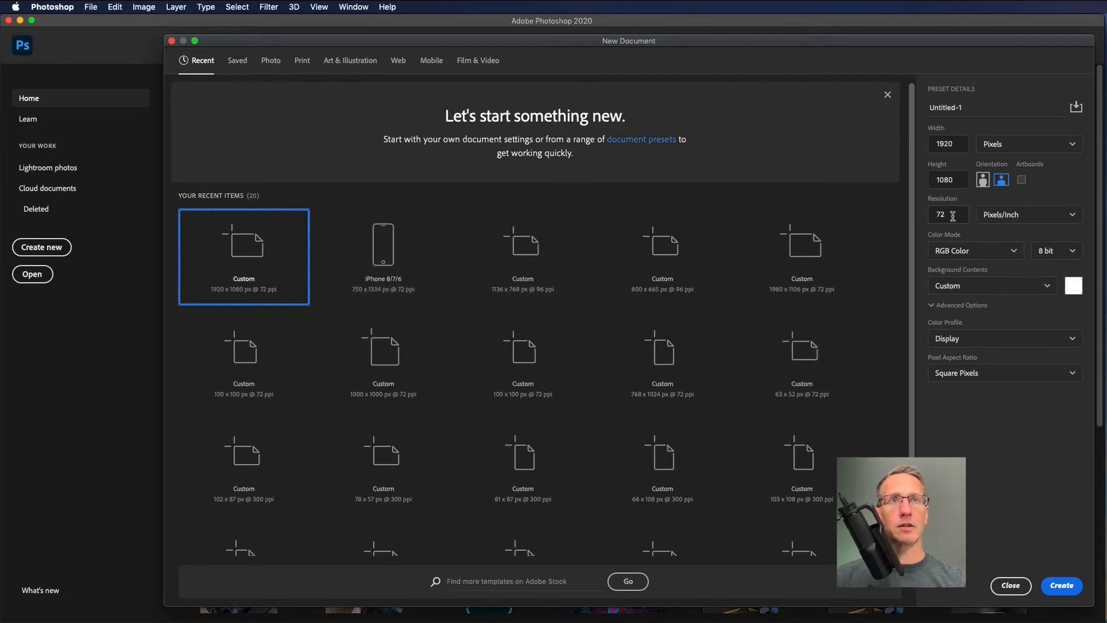
- Create a new 1920 x 1080 px document at 72 ppi and add an empty layer above the background
click(1062, 587)
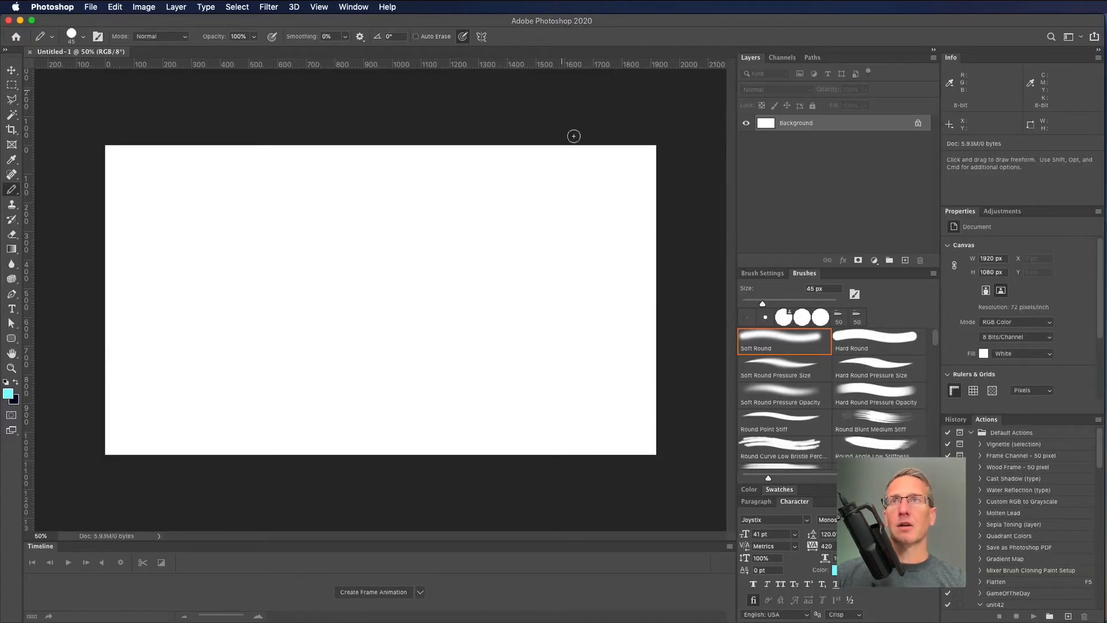
click(12, 70)
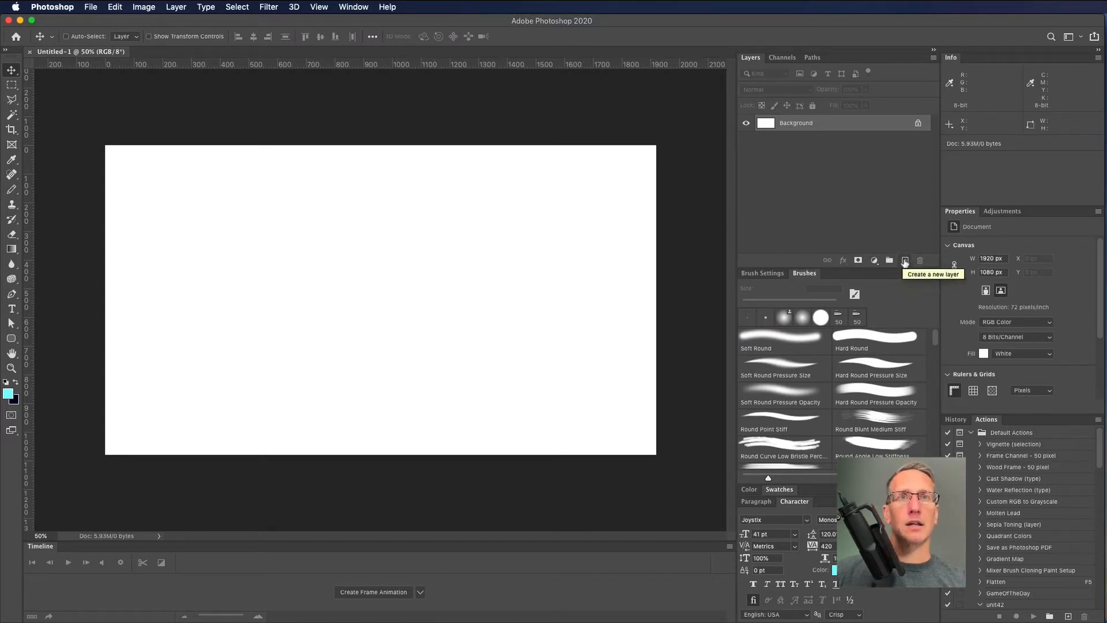
click(905, 261)
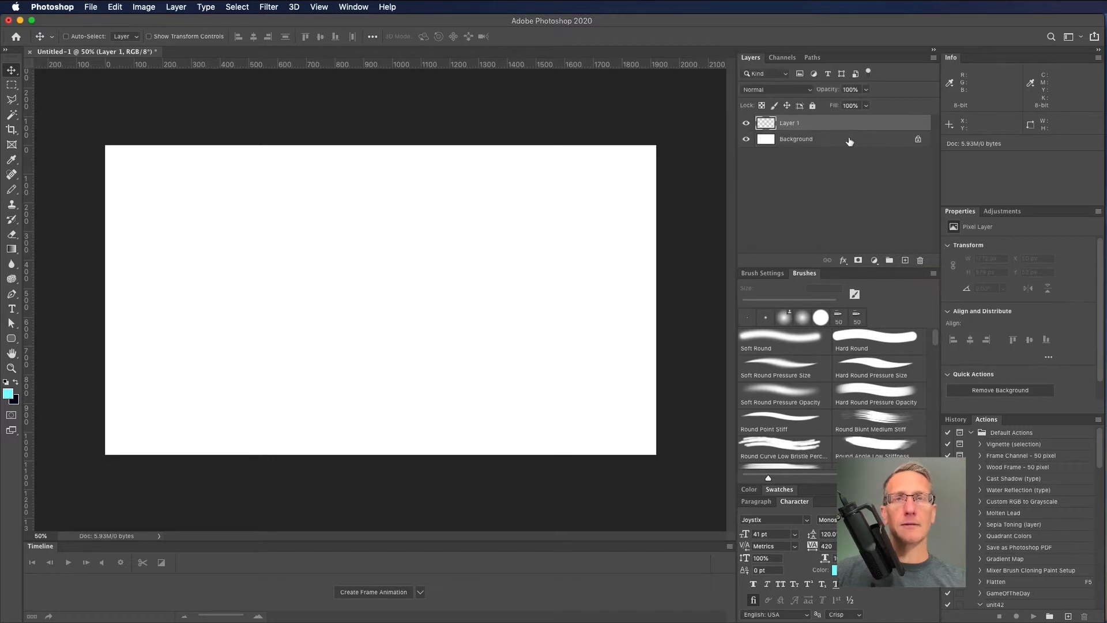
- Fill the Background layer with the black background color
click(798, 142)
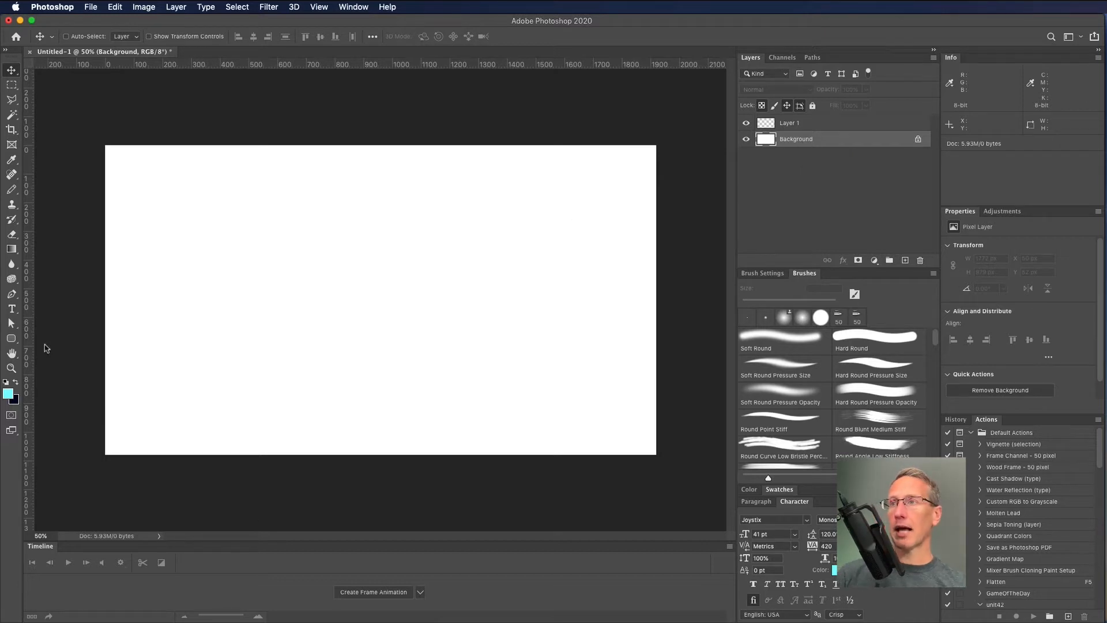
key(super)
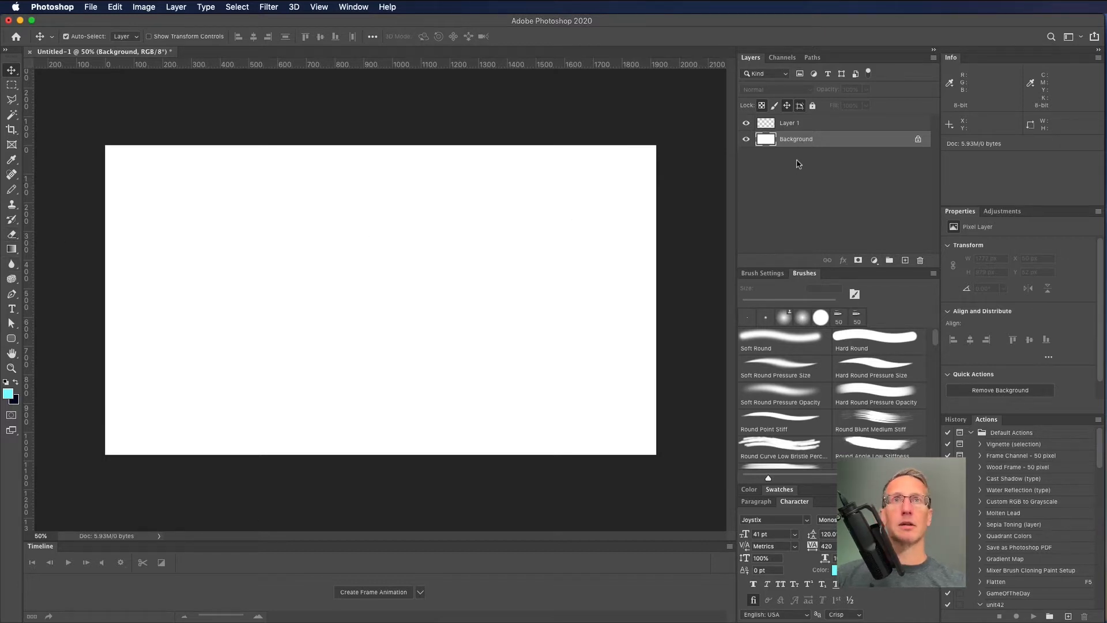
key(super+BackSpace)
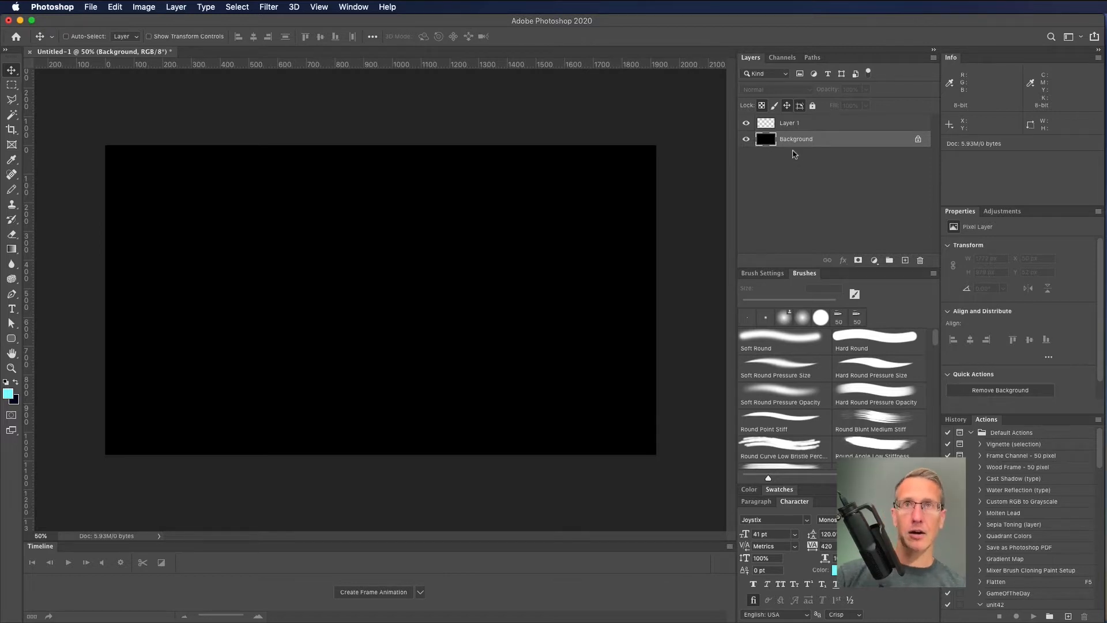
- On Layer 1, place two cyan star dots near the canvas's right edge with the Pencil tool at 8 px
click(810, 124)
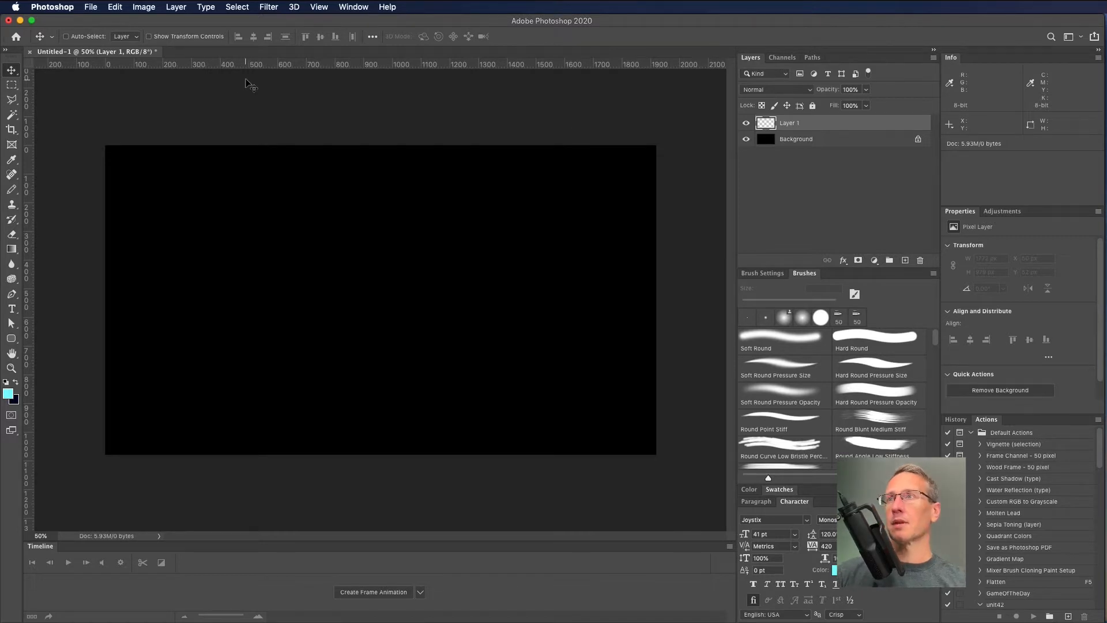
click(11, 189)
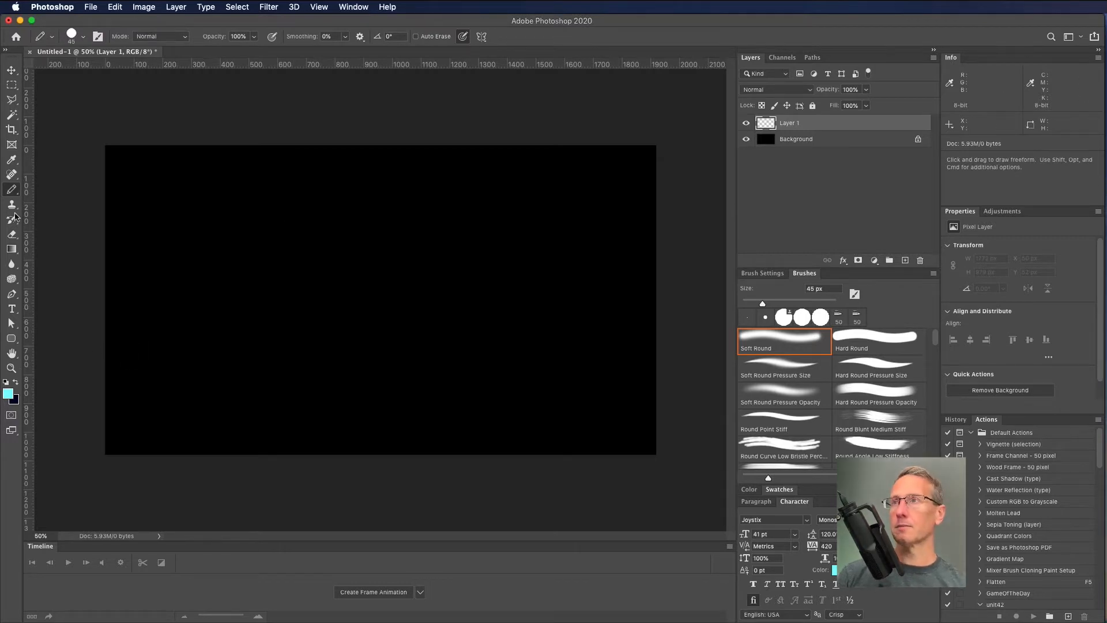
key(bracketleft)
key(bracketleft)
key(bracketleft)
key(bracketleft)
key(bracketleft)
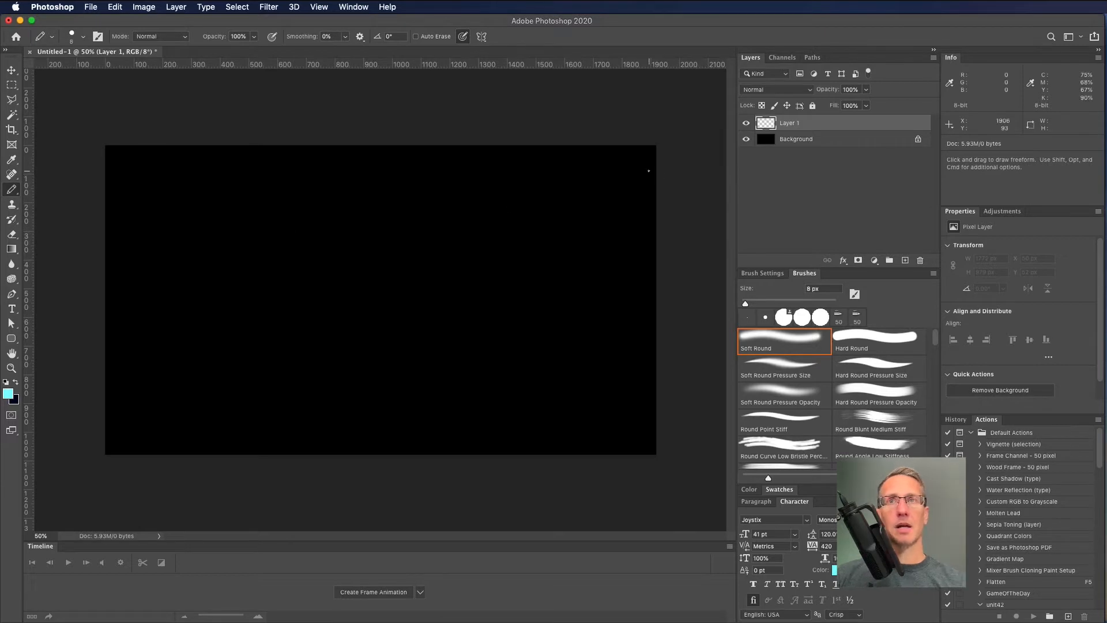
key(bracketleft)
click(588, 167)
click(610, 241)
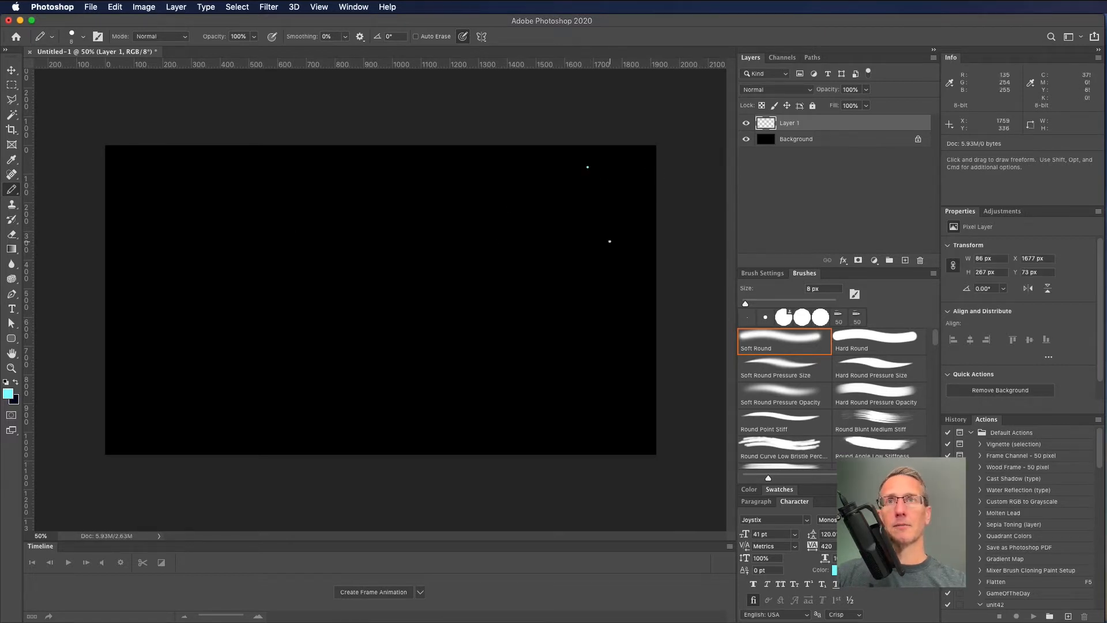
- Scatter more cyan star dots across the whole canvas with the Pencil at 7 px
click(394, 245)
click(426, 334)
click(479, 245)
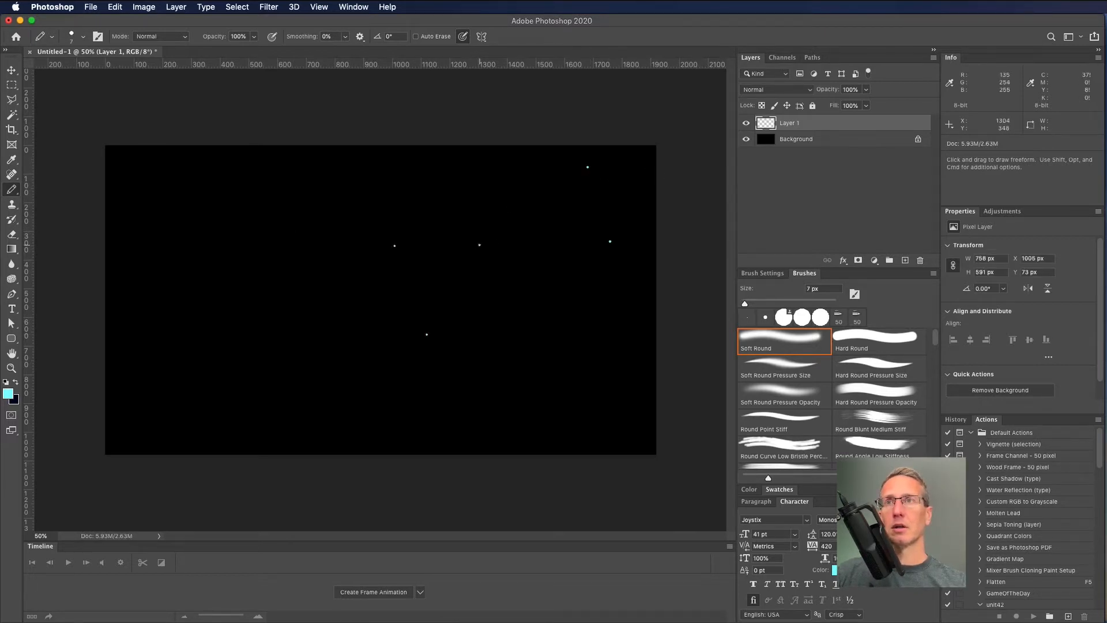
click(246, 173)
click(258, 333)
click(258, 322)
click(171, 411)
click(254, 445)
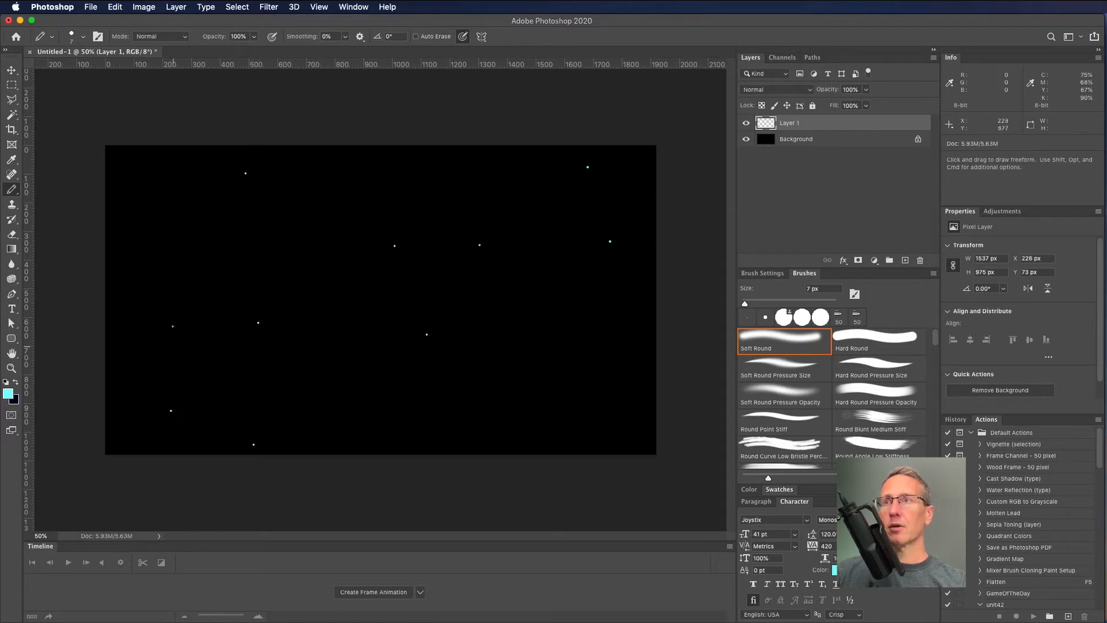
click(165, 254)
click(608, 395)
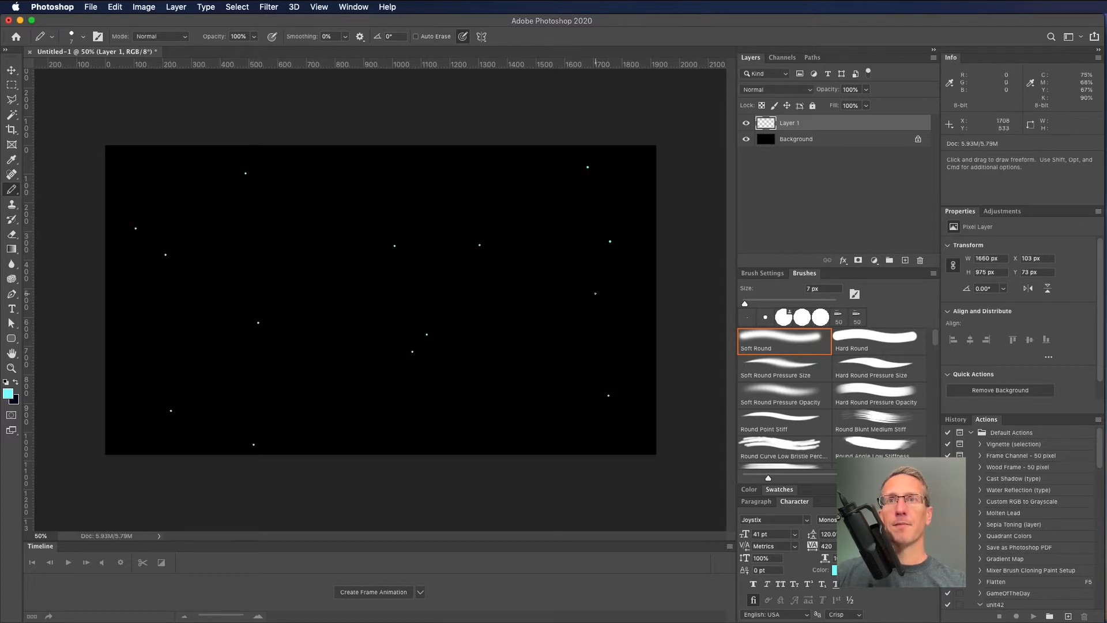
click(282, 361)
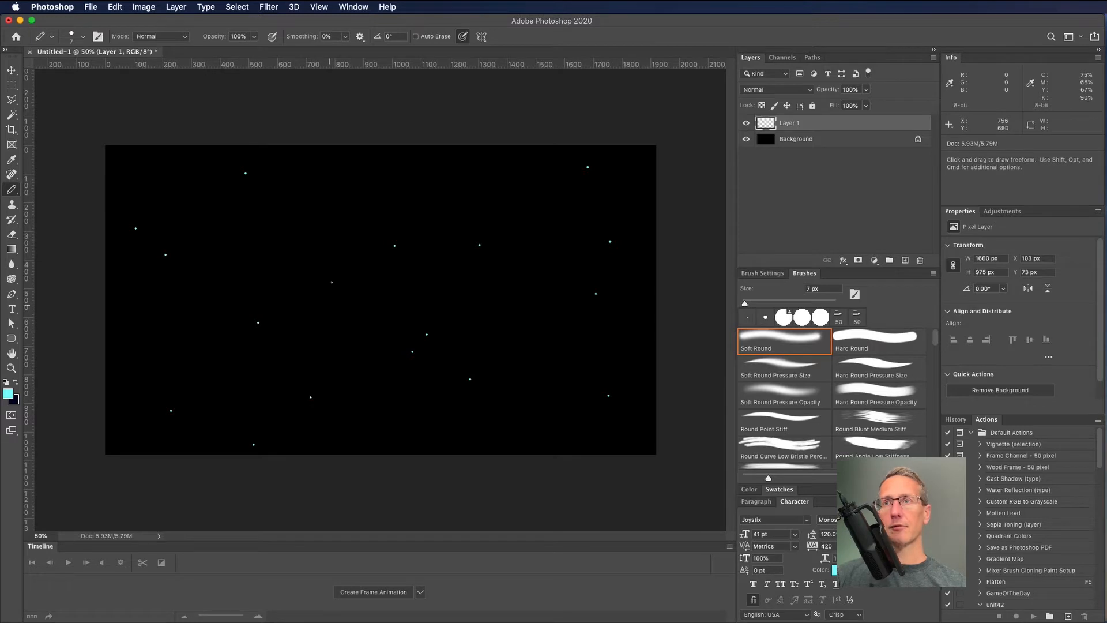
- Add slightly smaller star dots in the empty areas with the Pencil at 6 px
click(332, 276)
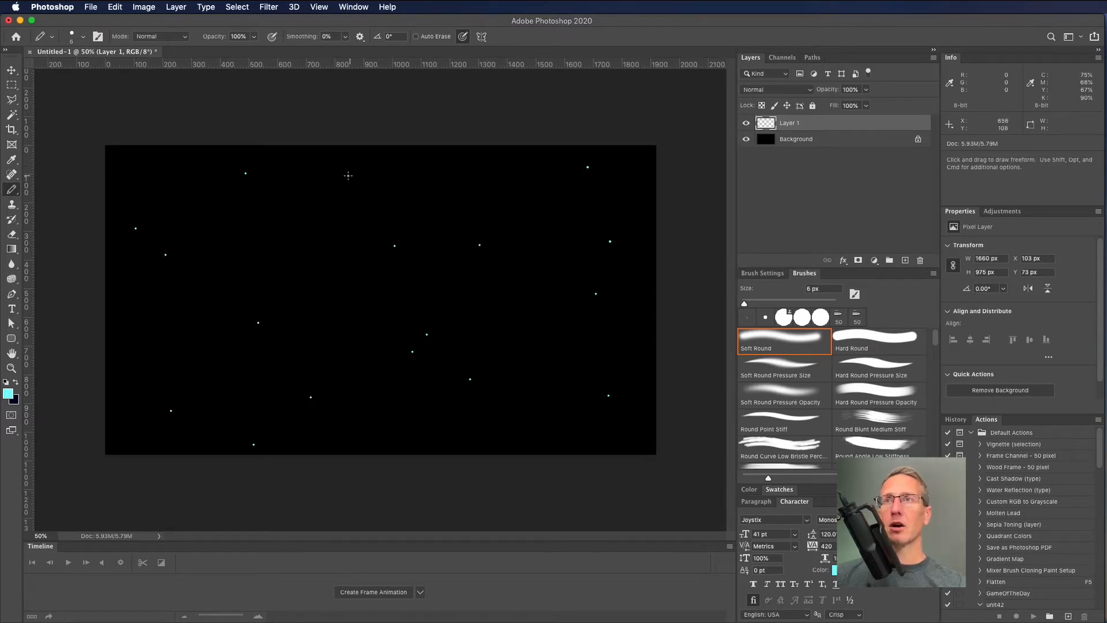
click(333, 166)
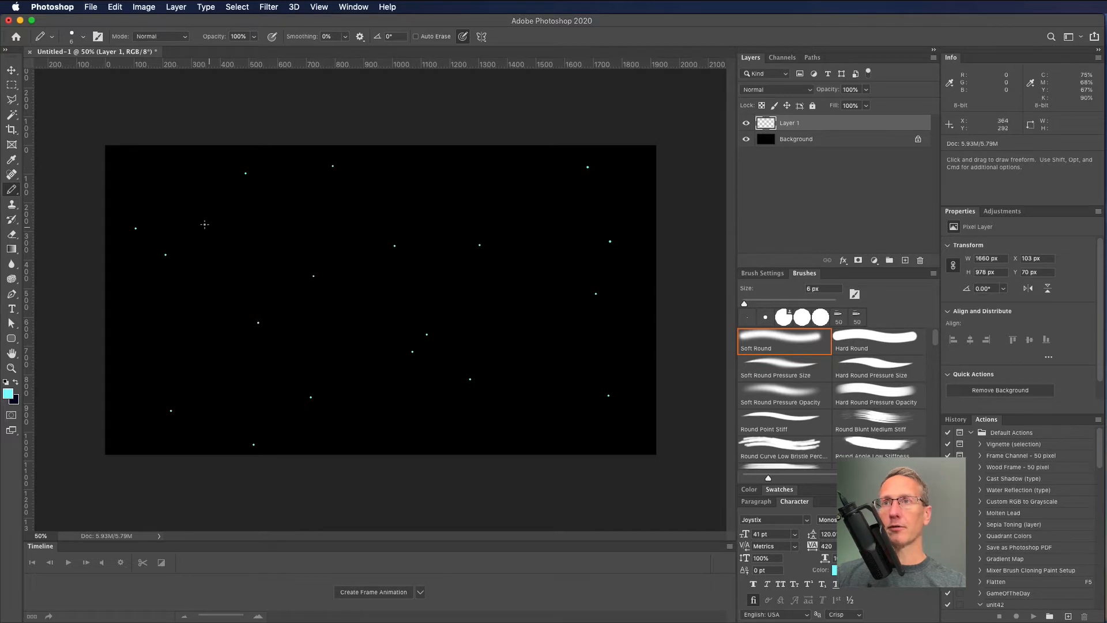
click(168, 178)
click(495, 428)
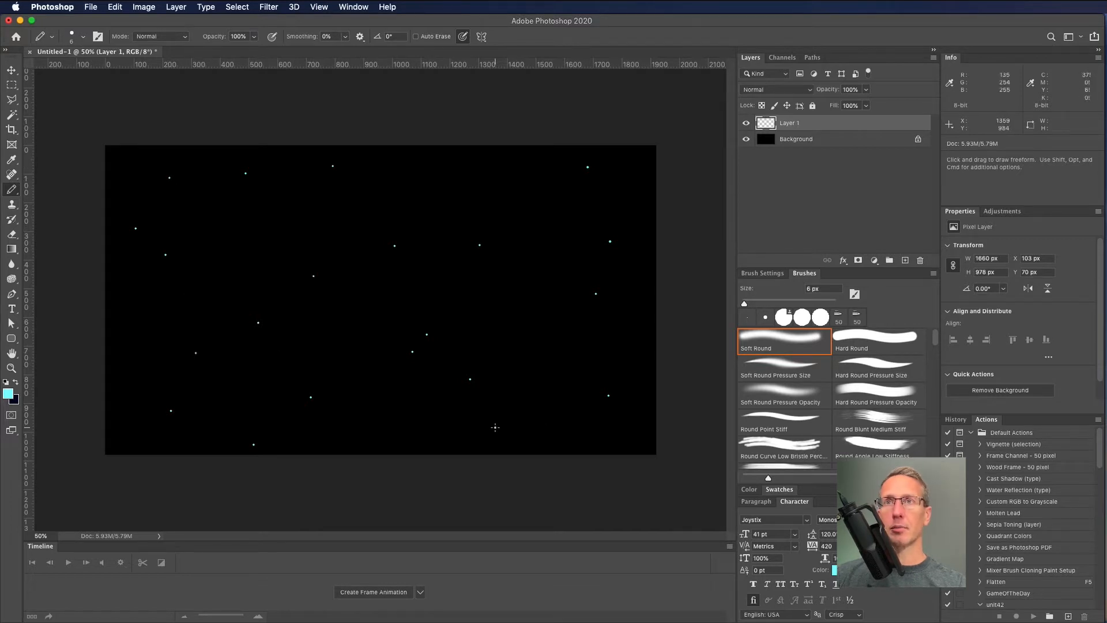
click(530, 245)
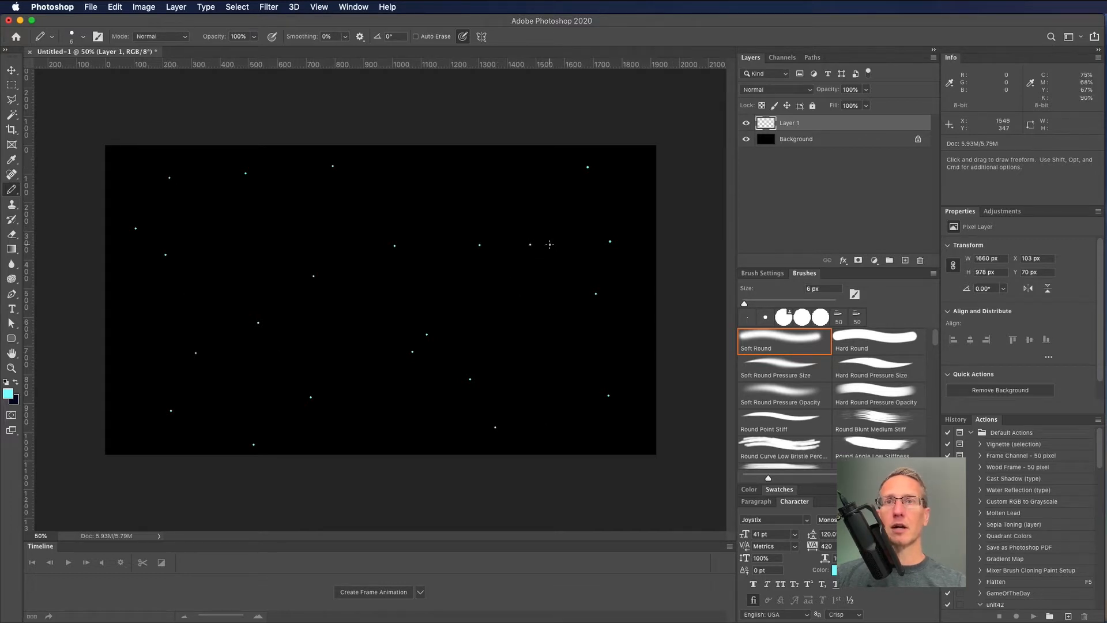
- Scatter faint tiny stars between the existing ones across the canvas with the Pencil at 2 px
key(bracketleft)
key(bracketleft)
key(bracketleft)
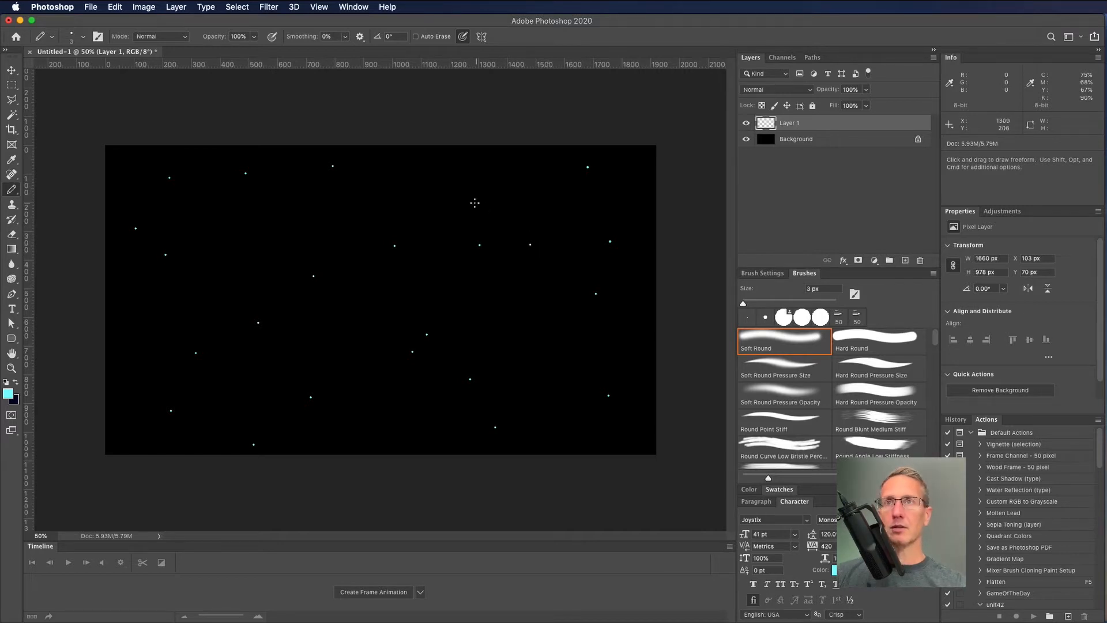
click(439, 187)
click(323, 218)
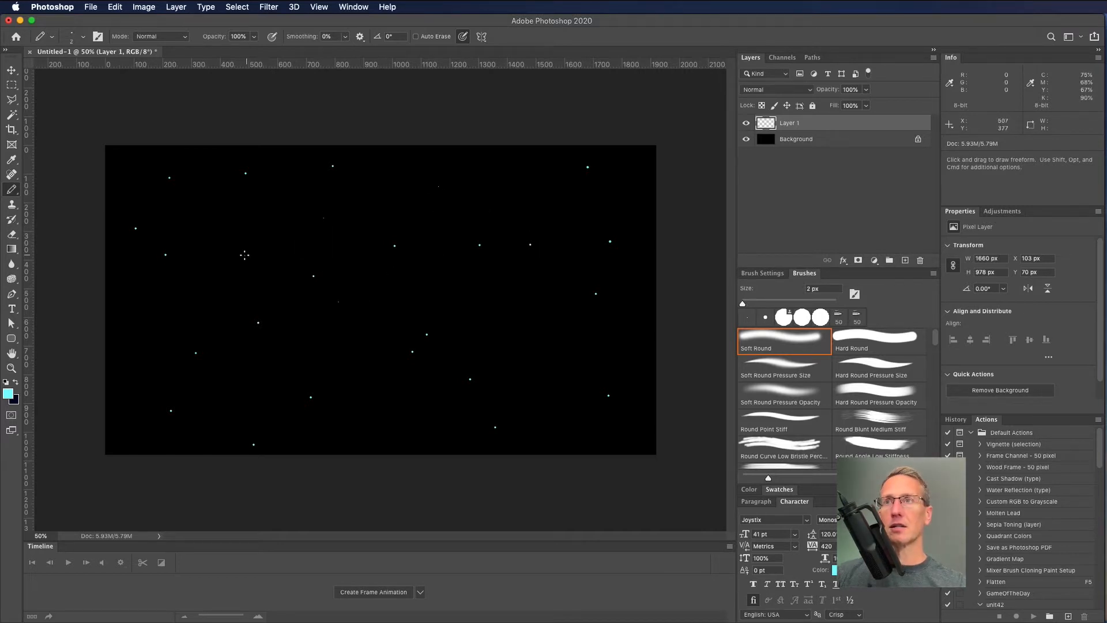
click(243, 255)
click(261, 386)
click(207, 315)
click(136, 312)
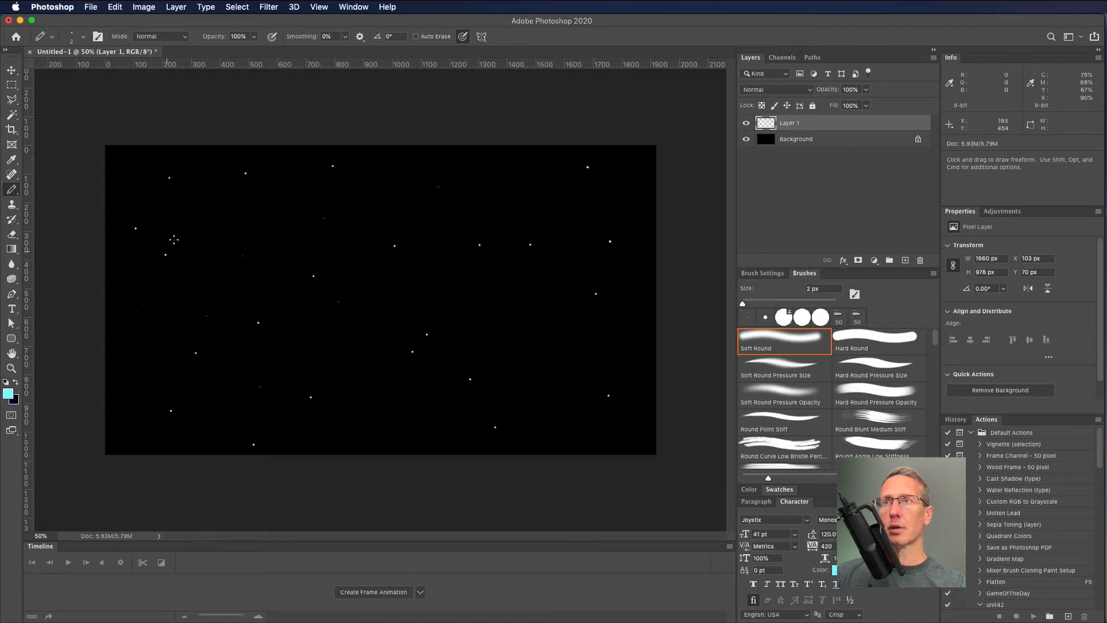
click(338, 302)
click(357, 381)
click(449, 436)
click(550, 306)
click(473, 272)
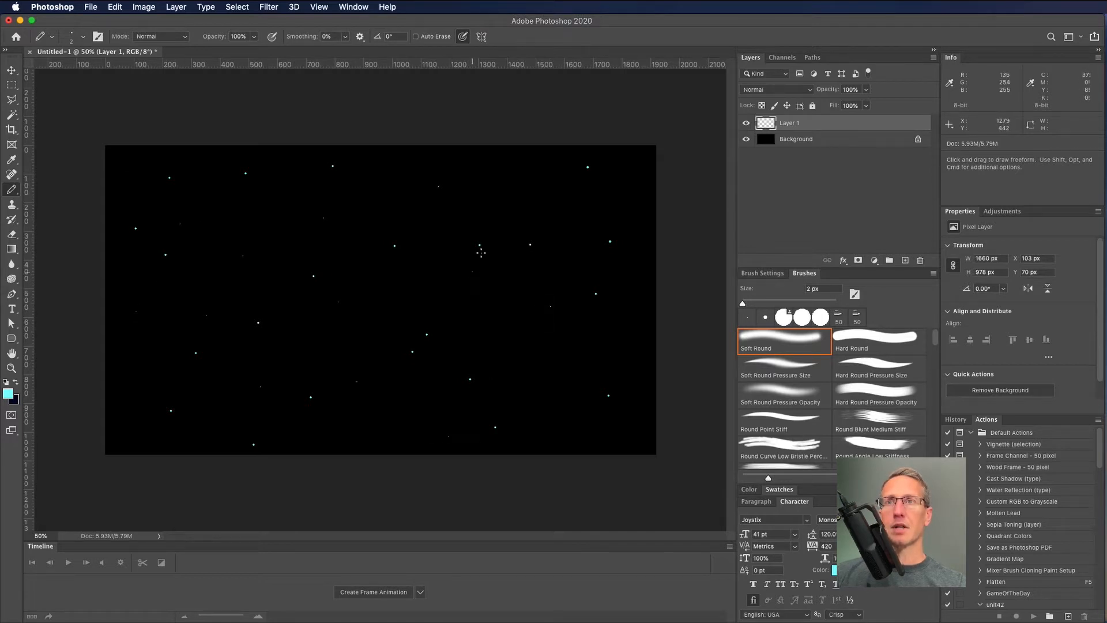
click(505, 208)
click(579, 440)
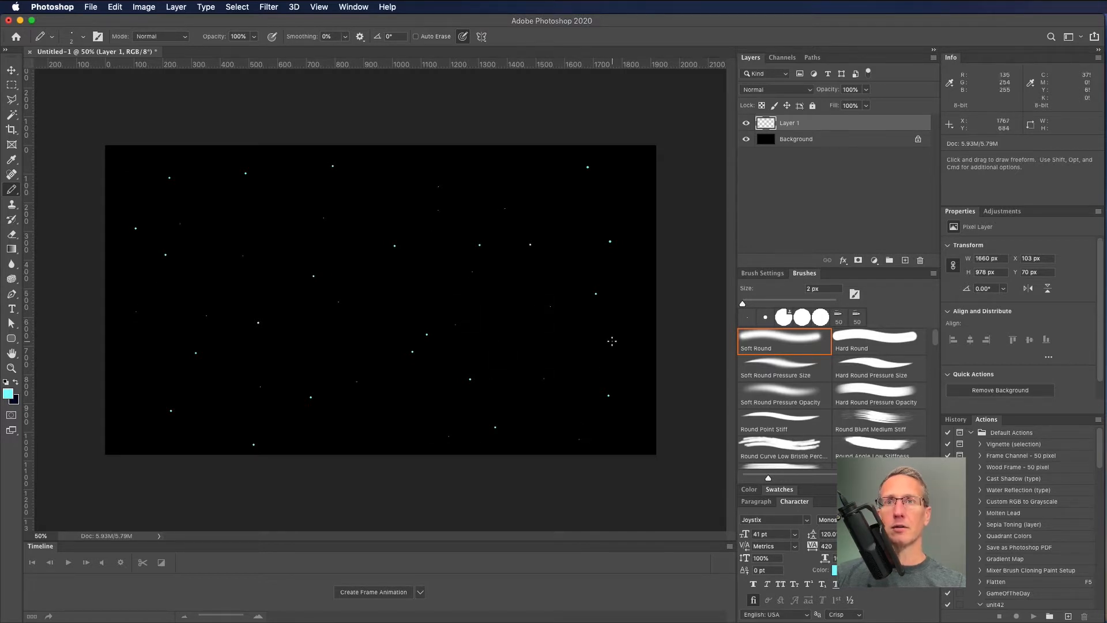
click(612, 341)
click(304, 223)
click(257, 257)
key(bracketright)
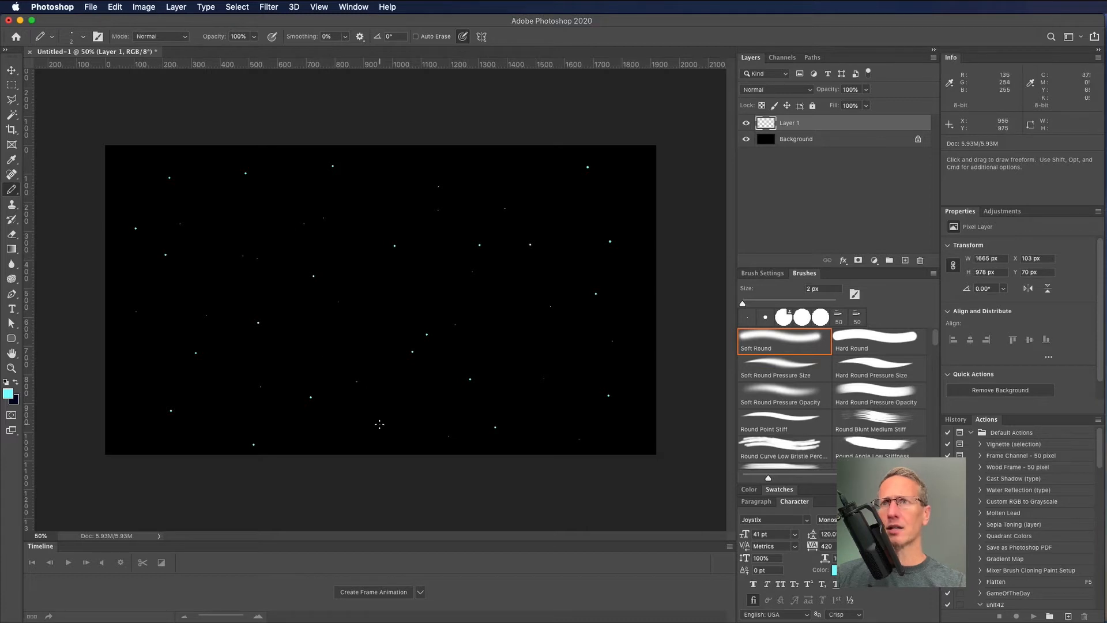
click(380, 425)
- Place one large cyan star in the upper-left part of the canvas with the Pencil at 20 px
key(bracketright)
key(bracketright)
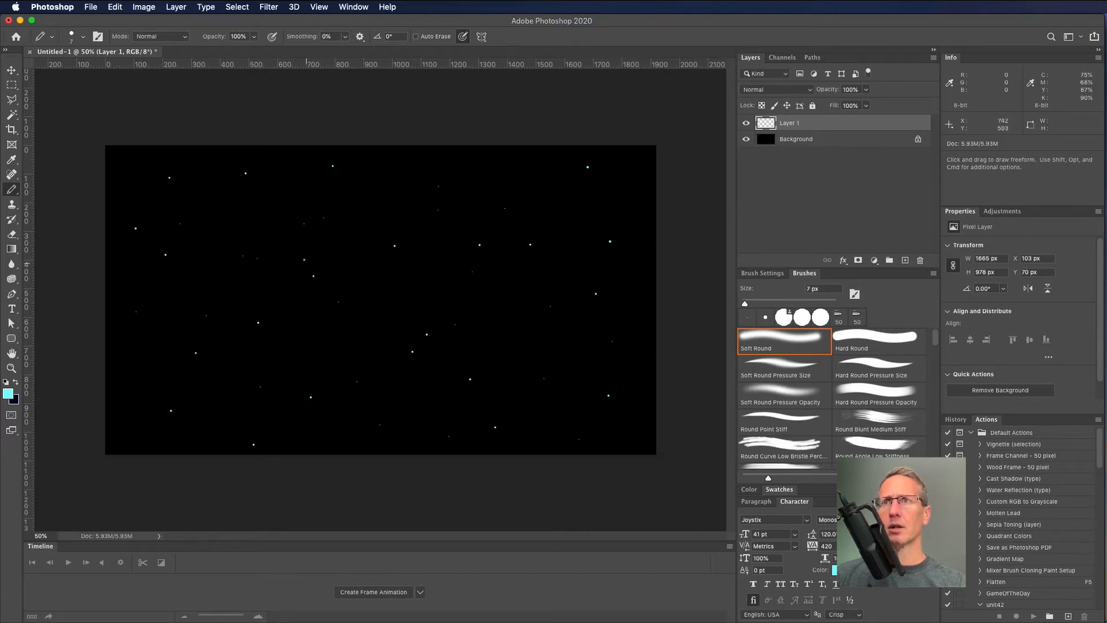
key(bracketright)
key(bracketright)
key(bracketright)
click(276, 245)
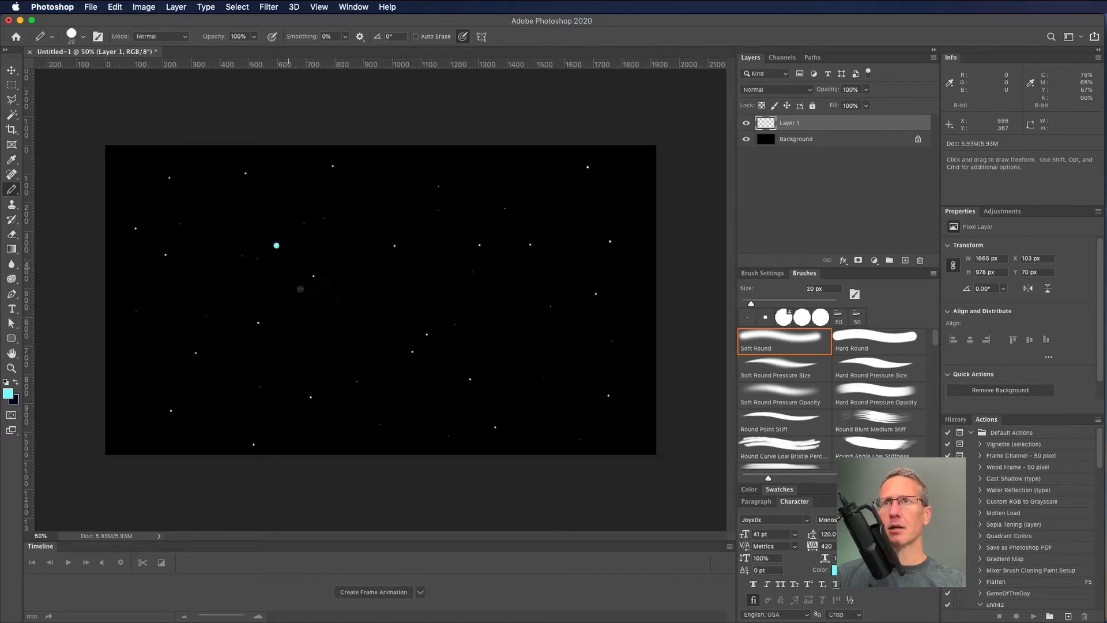
- Place four medium cyan stars spread around the canvas with the Pencil at 10 px
key(bracketleft)
key(bracketleft)
click(413, 403)
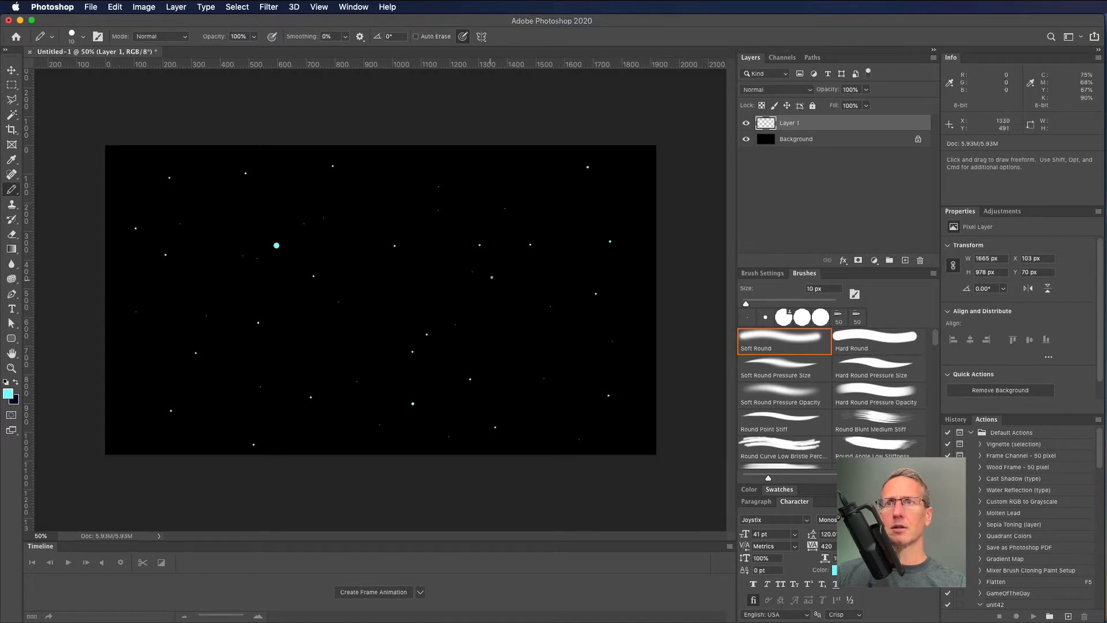
click(531, 260)
click(435, 174)
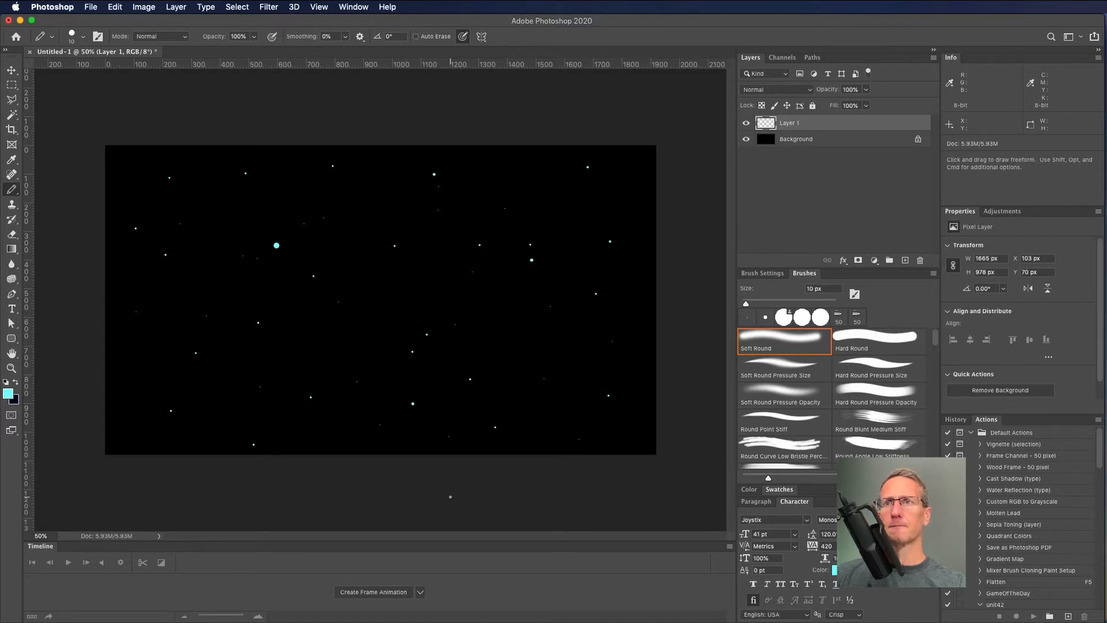
click(148, 389)
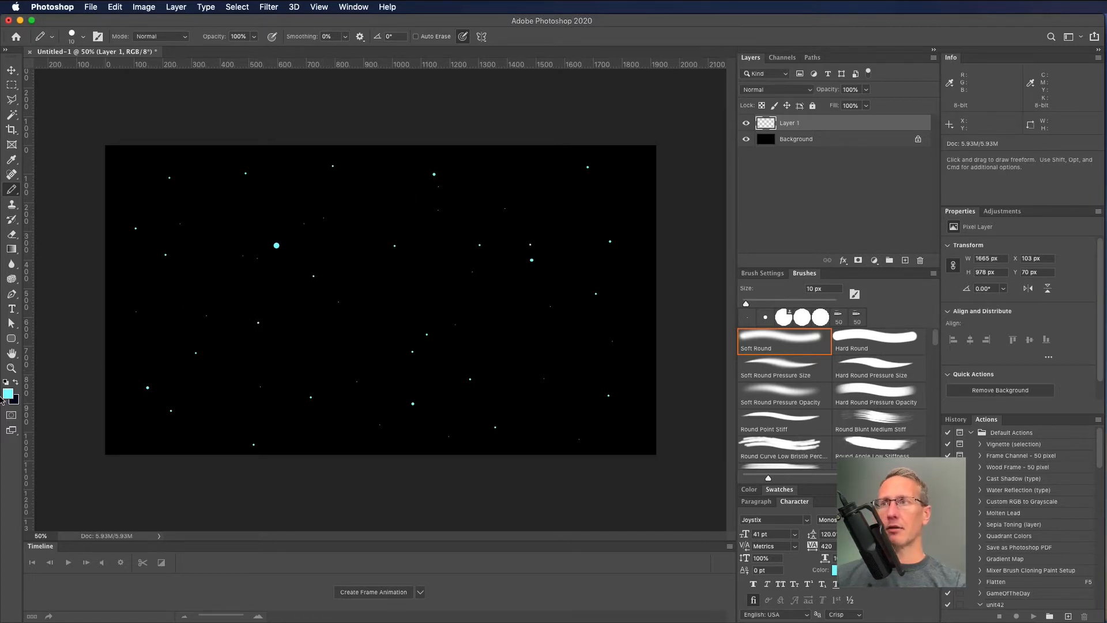
- Lock the transparent pixels of Layer 1 and change the foreground color to light pink
click(762, 107)
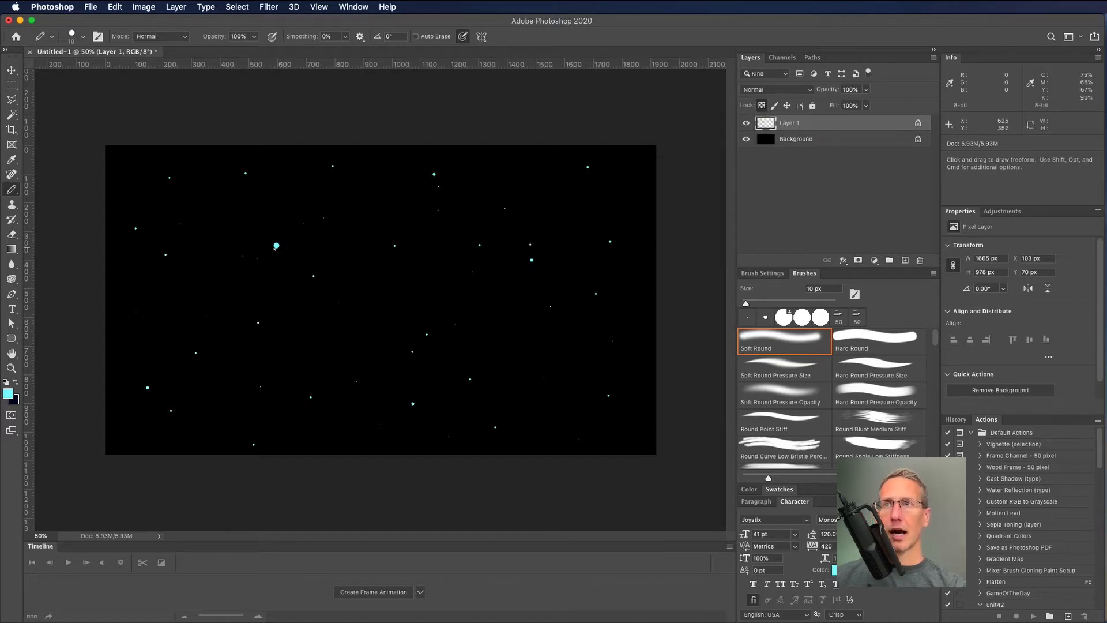
click(8, 393)
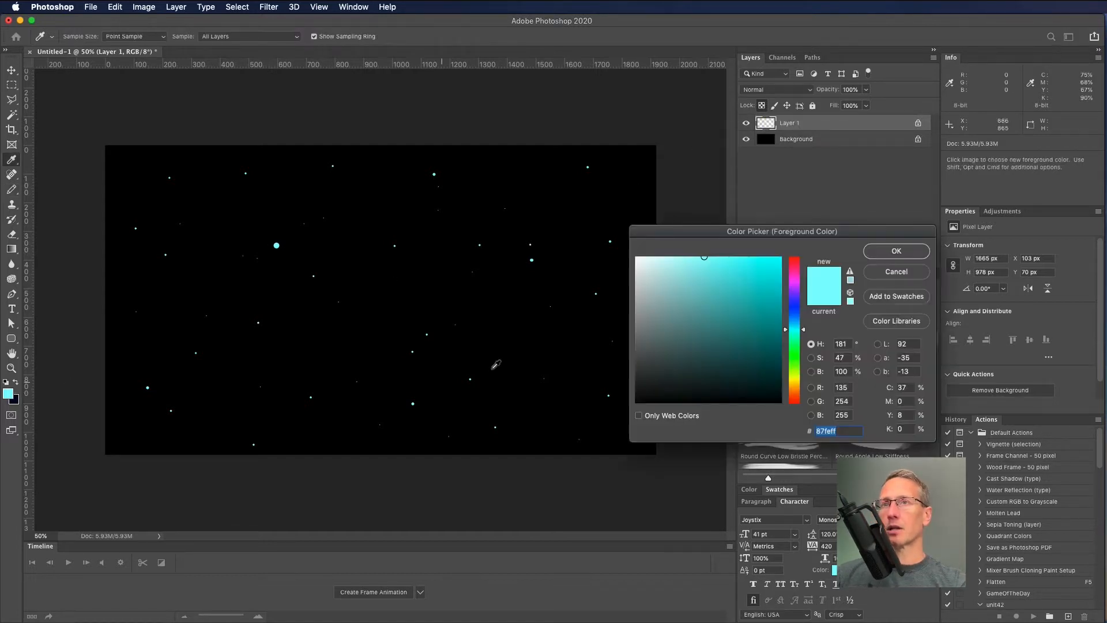
click(666, 258)
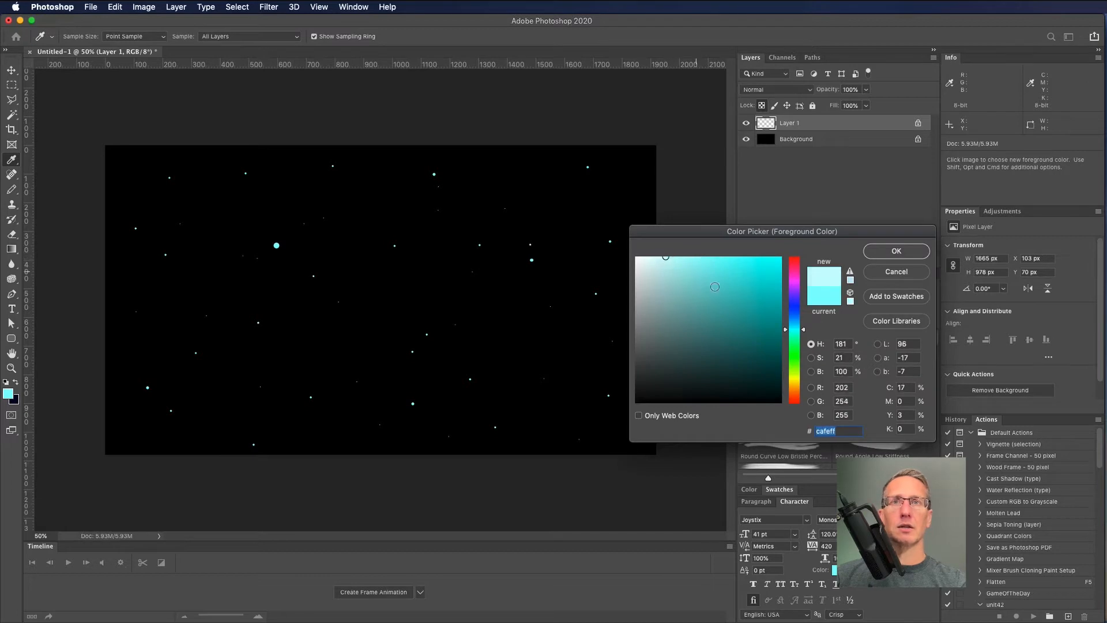
drag(636, 257, 681, 258)
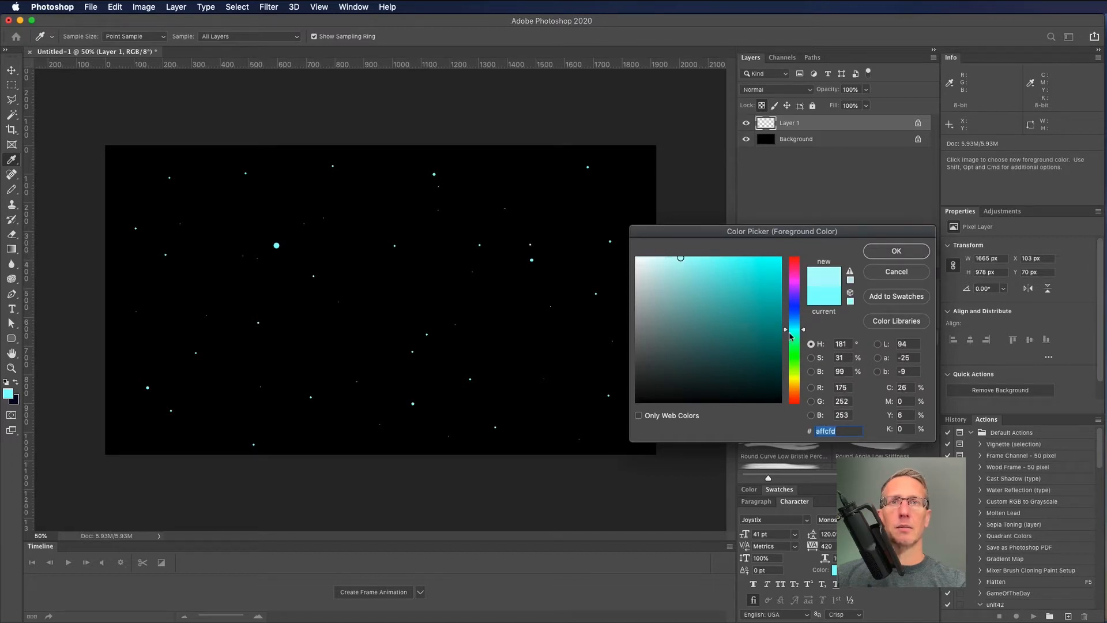
drag(790, 330, 791, 270)
click(897, 250)
- Recolor a few of the small stars on Layer 1 light pink with the Pencil at 15 px
key(b)
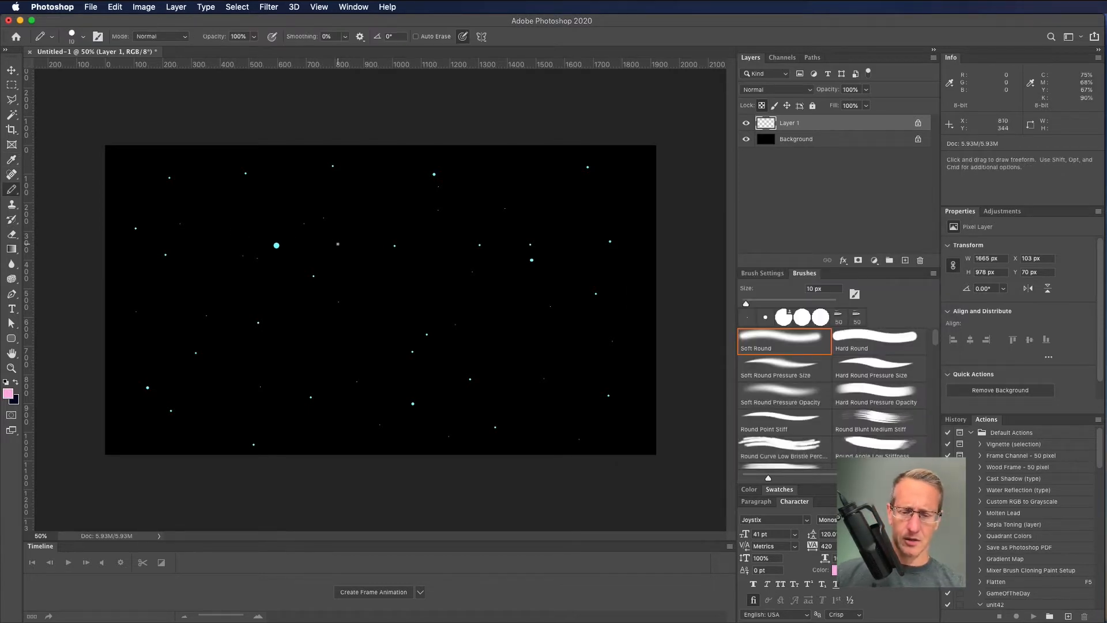
key(bracketright)
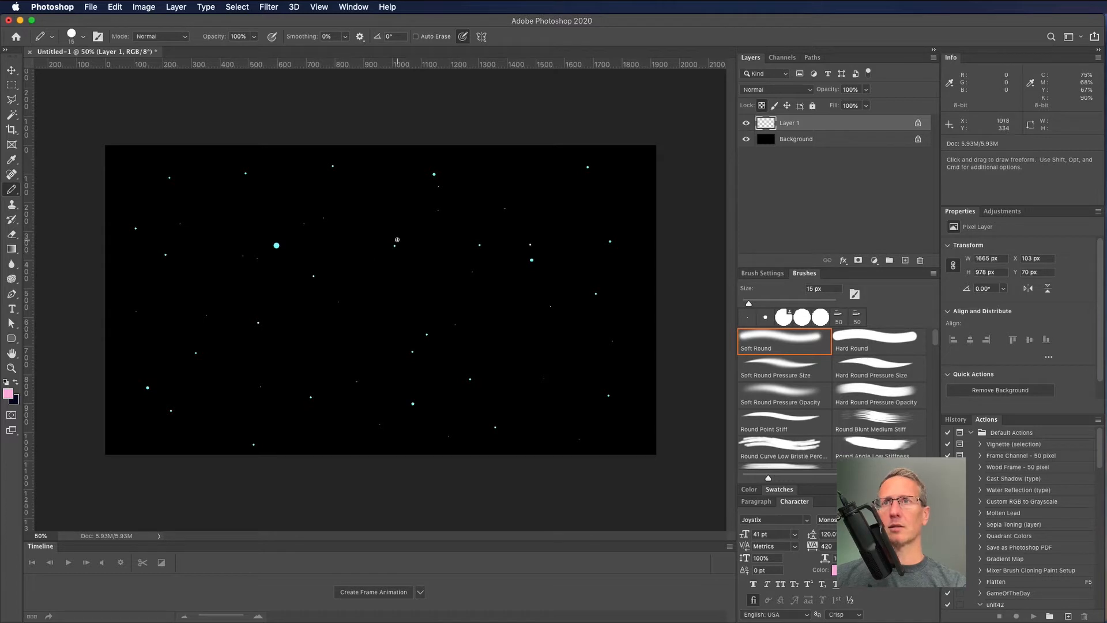
click(529, 244)
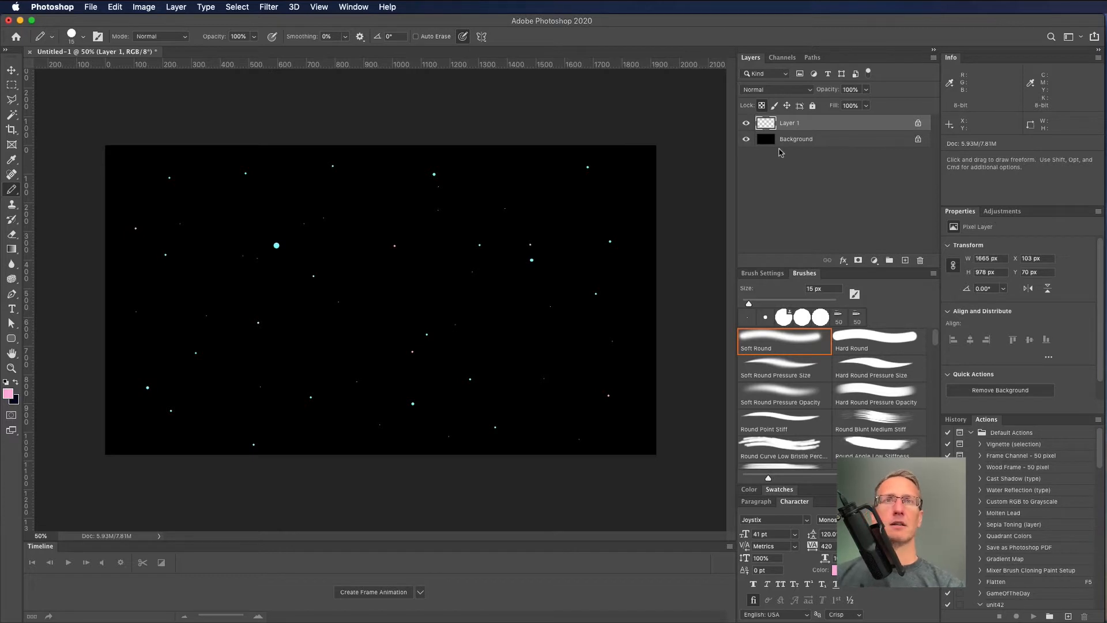
- Unlock the transparent pixels of Layer 1 and add an Outer Glow effect to it
click(761, 106)
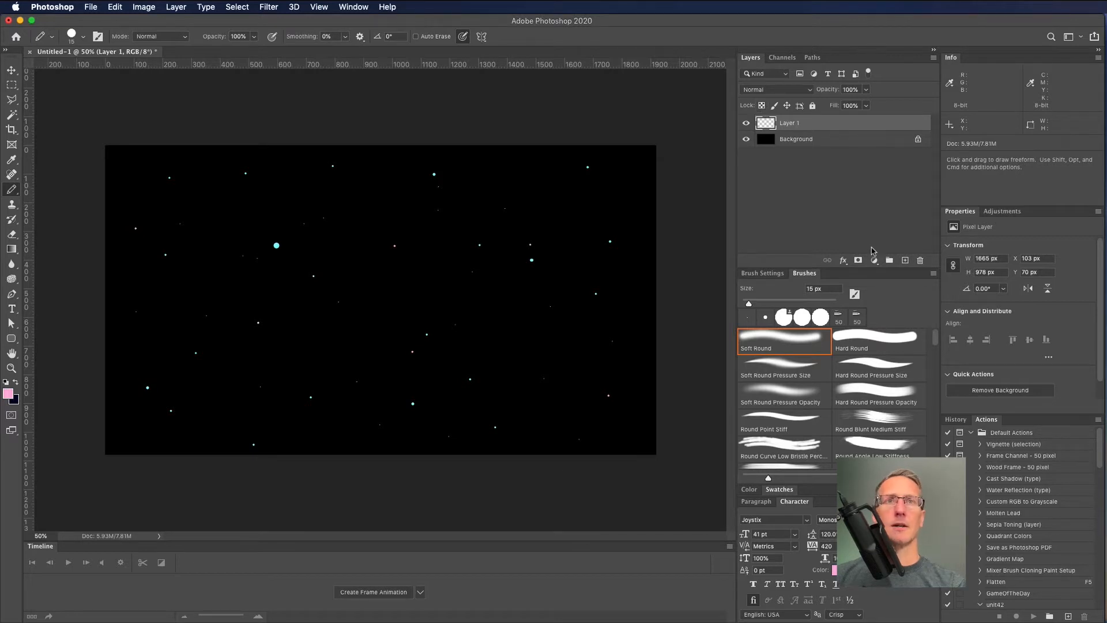
click(843, 261)
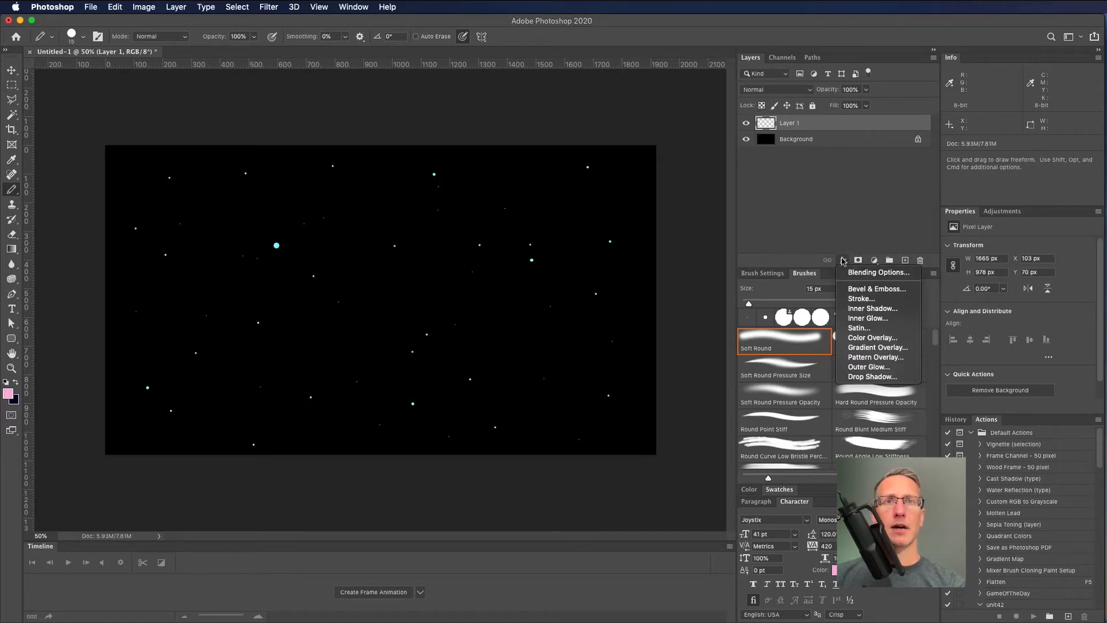
click(867, 368)
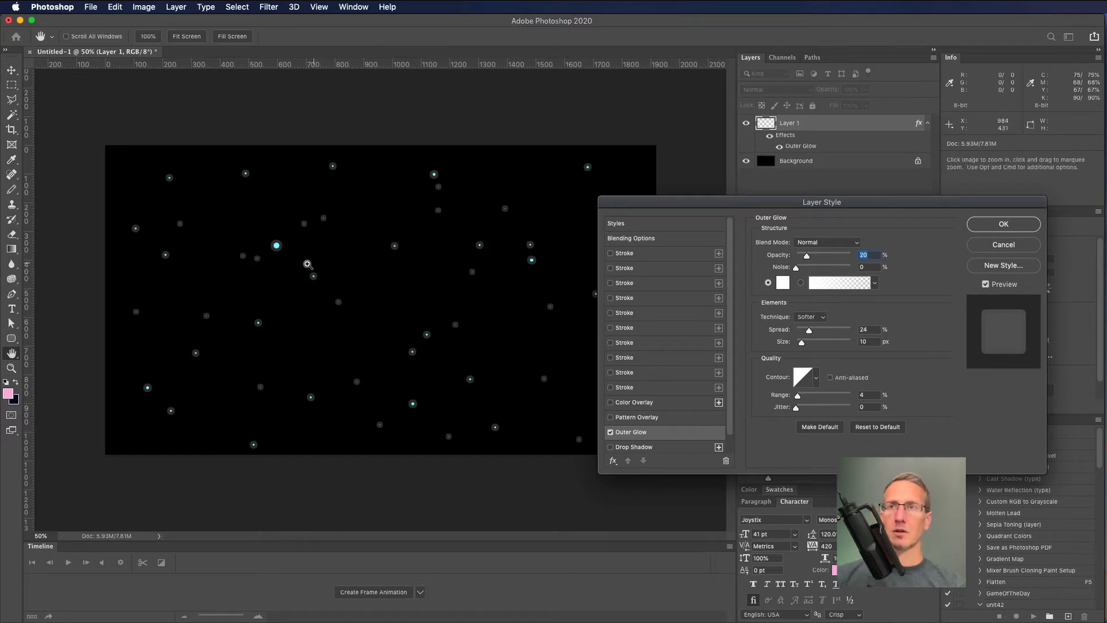
- Compare a star with and without the glow, and set the Outer Glow to 4% spread, 16 px size and 13% range
key(super+plus)
key(super+plus)
key(super+plus)
key(super+plus)
drag(420, 171, 383, 443)
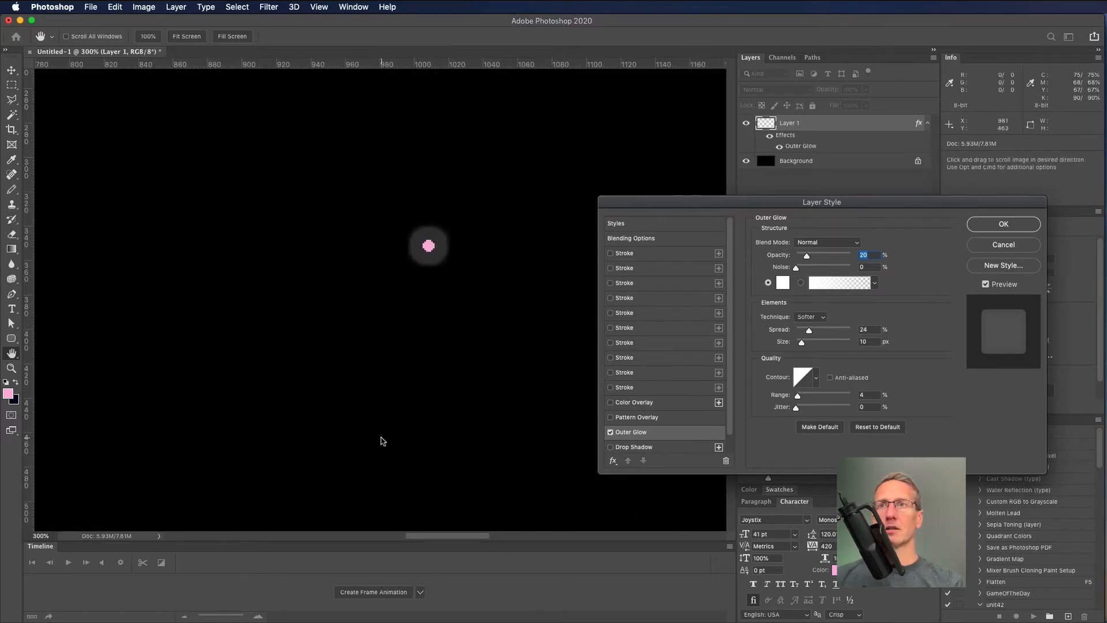
click(985, 284)
click(985, 285)
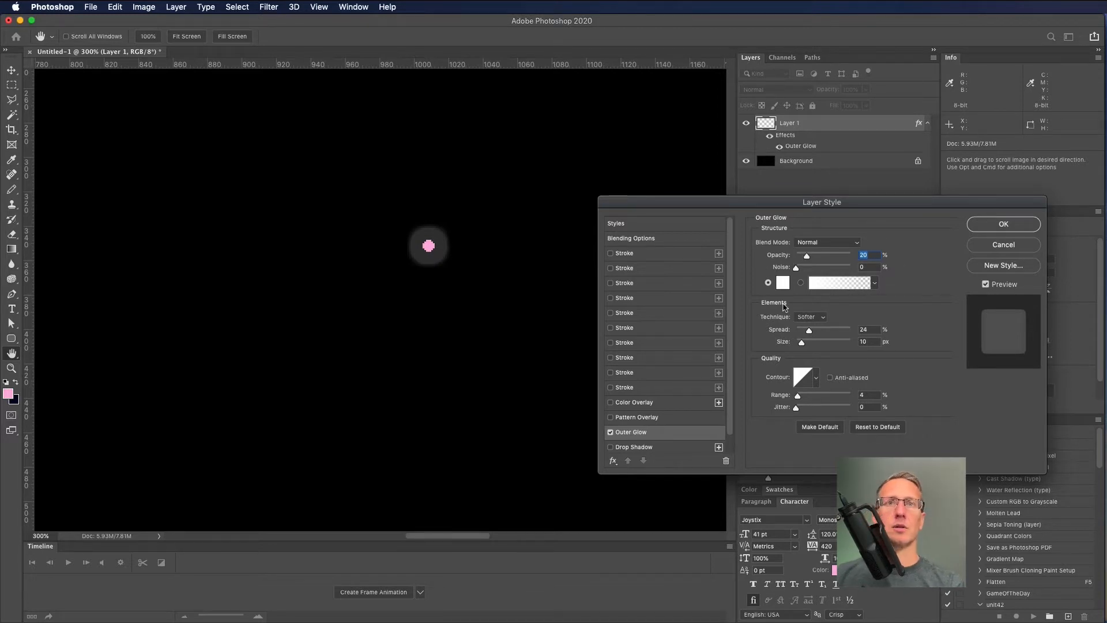
drag(802, 342, 799, 332)
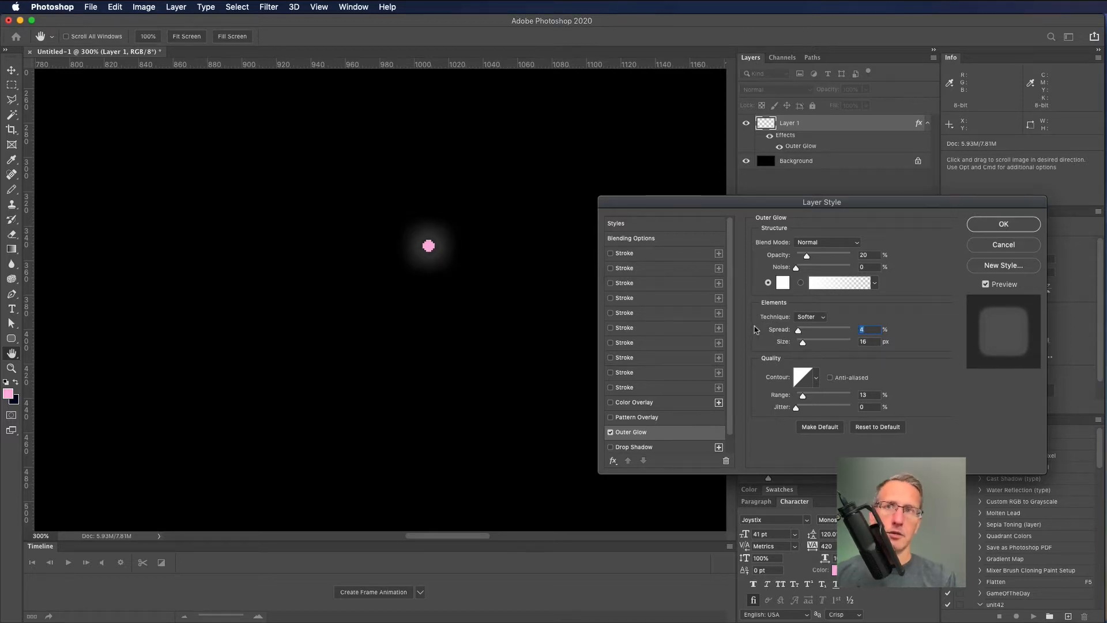
click(1002, 224)
- Hide the Background layer so that only the glowing stars remain on transparency
key(b)
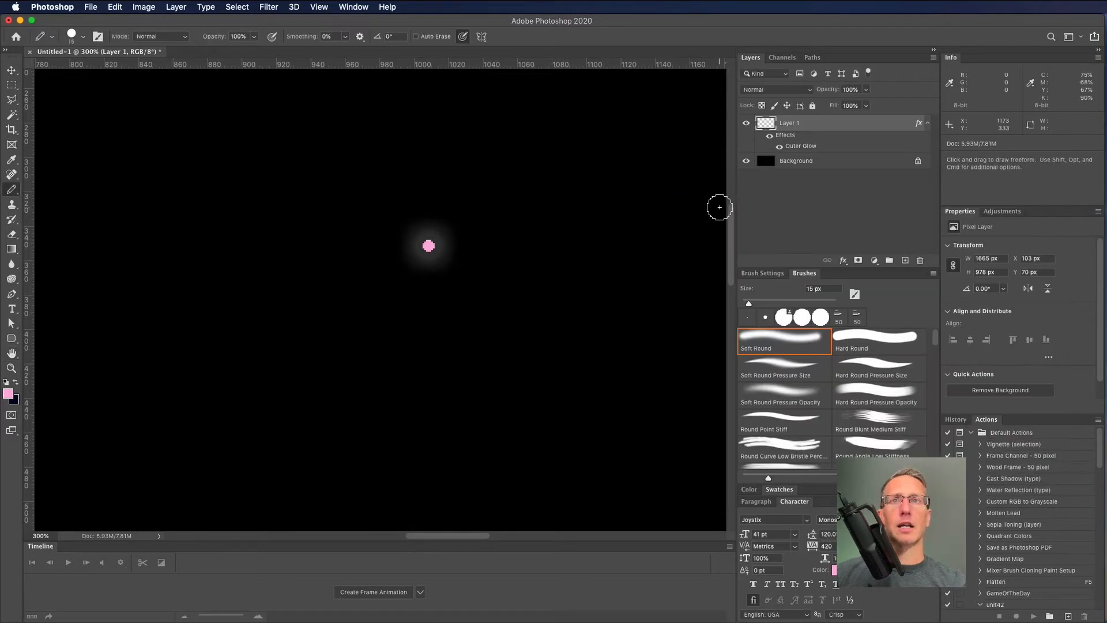
key(super+minus)
key(super+minus)
key(super+minus)
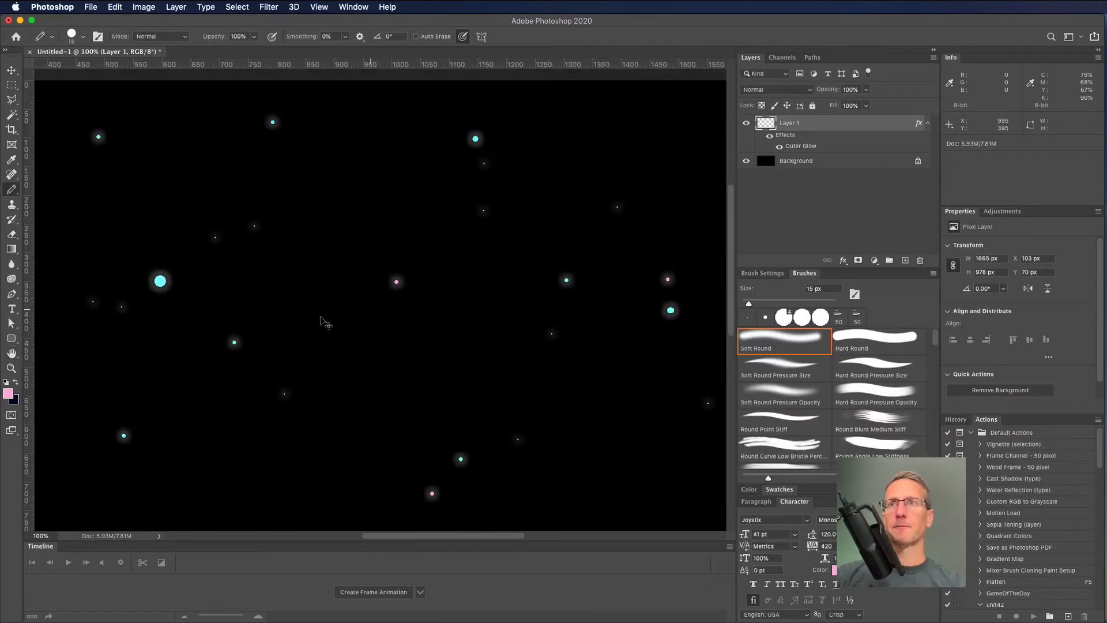
drag(322, 312, 430, 127)
drag(377, 274, 348, 329)
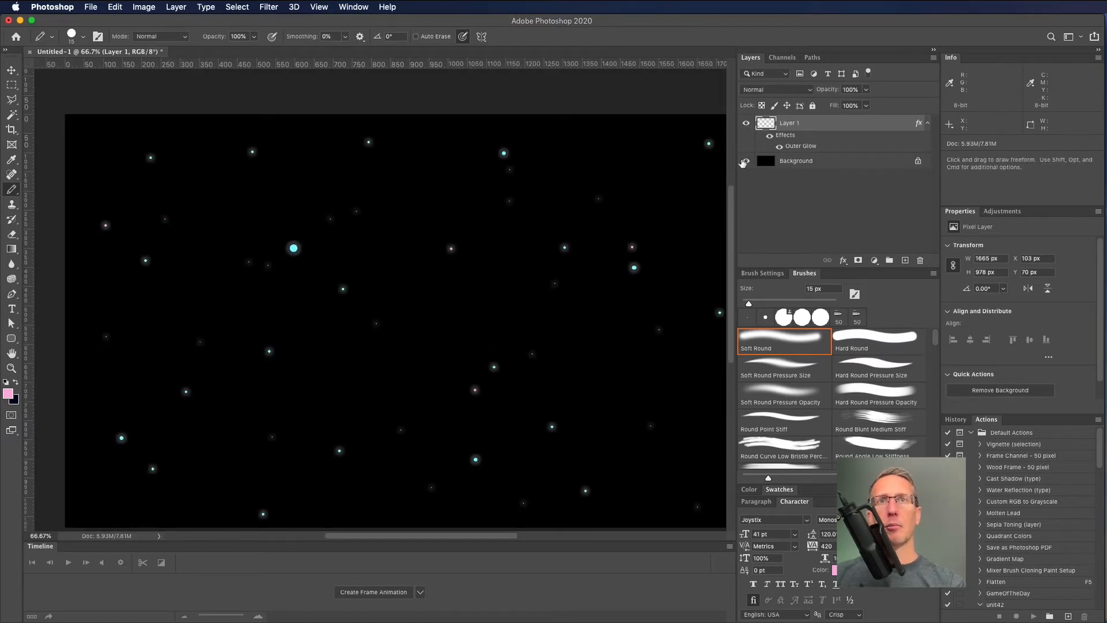
click(745, 162)
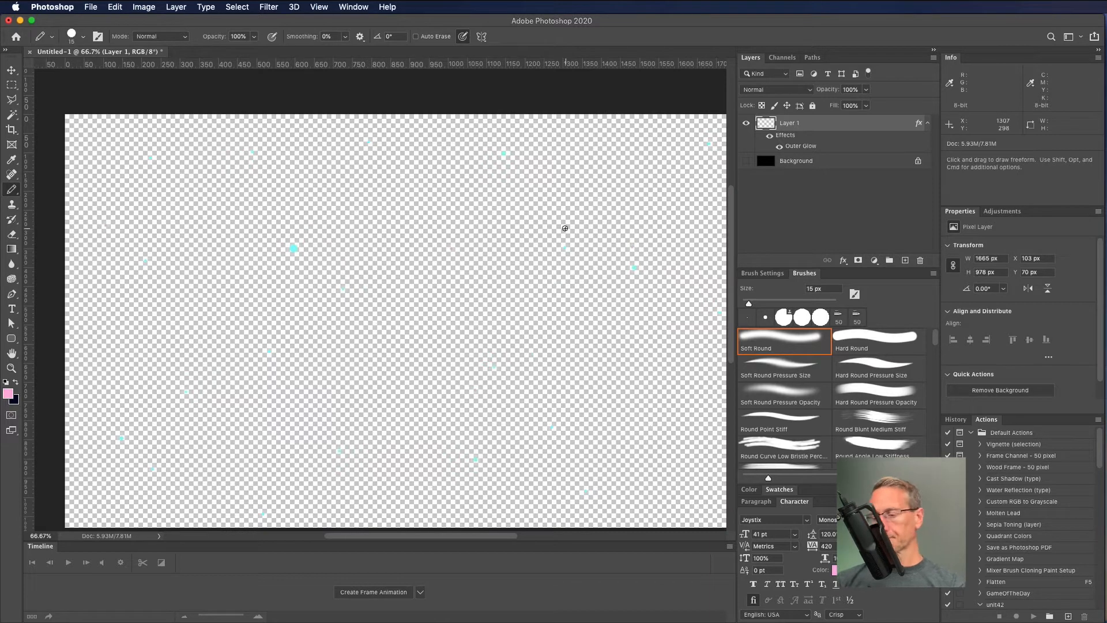
- Export the stars for web as a transparent PNG-24 named background-stars.png in the Sprites folder
key(alt+shift+super+s)
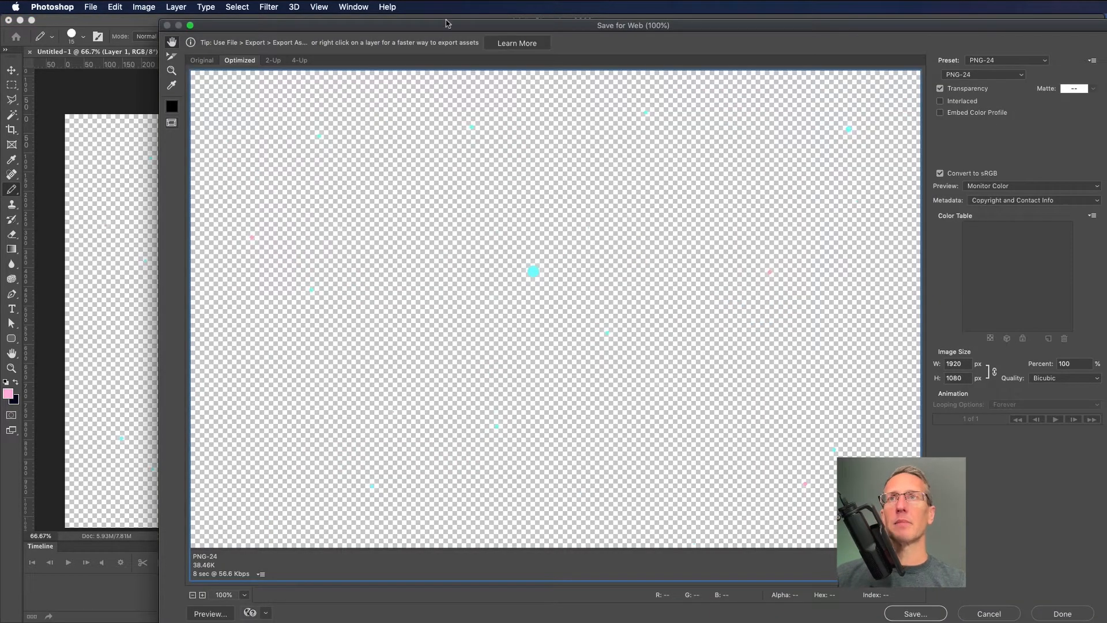
drag(447, 23, 381, 24)
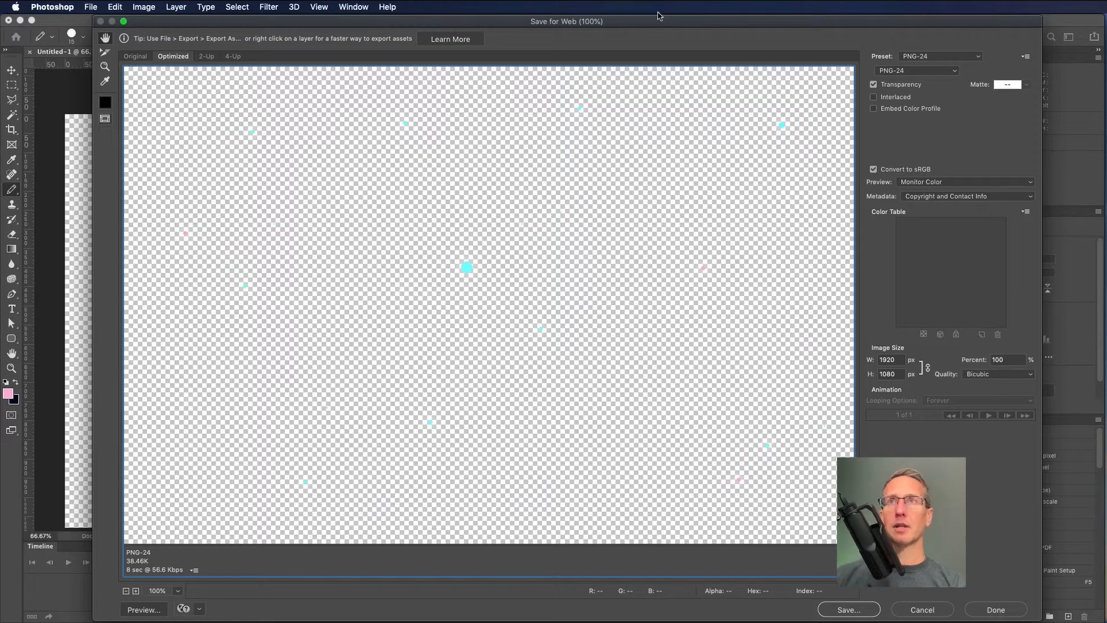
drag(881, 23, 861, 22)
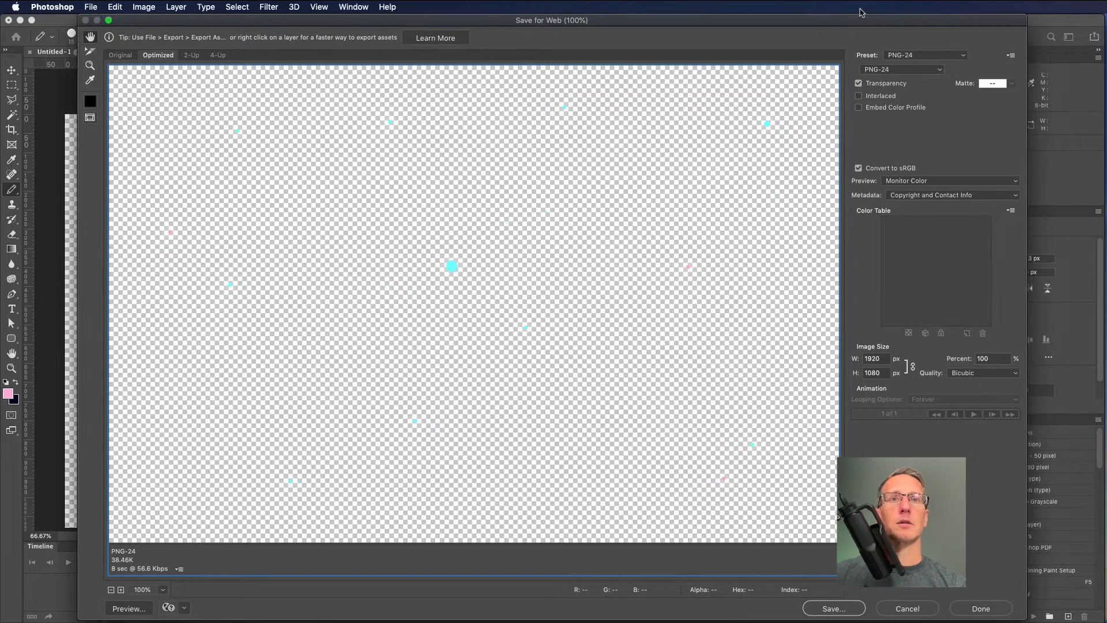
click(821, 609)
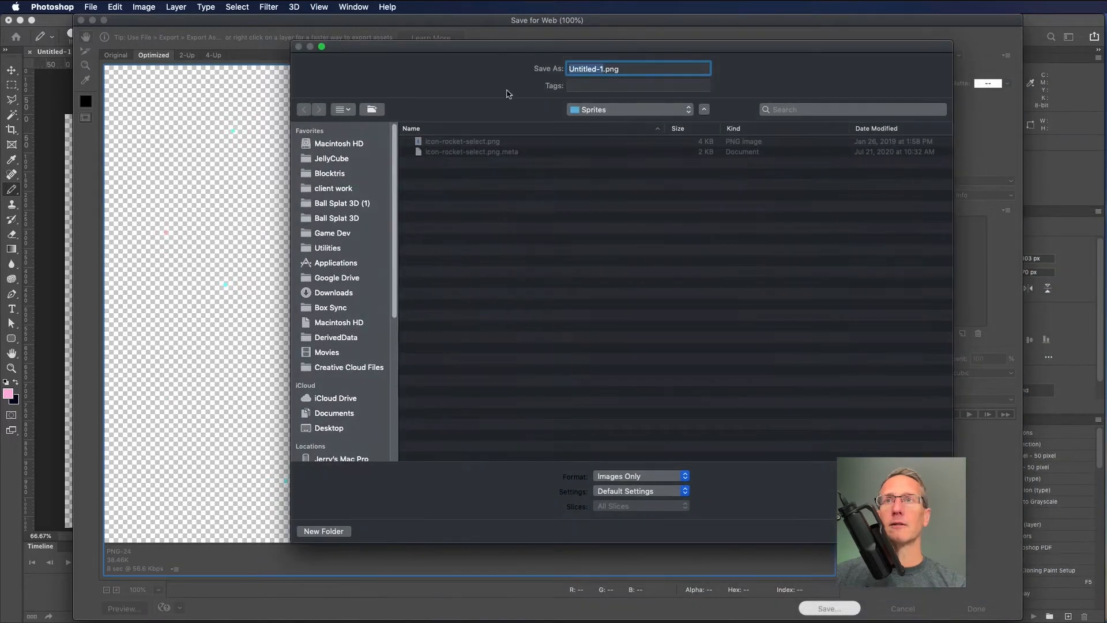
click(613, 110)
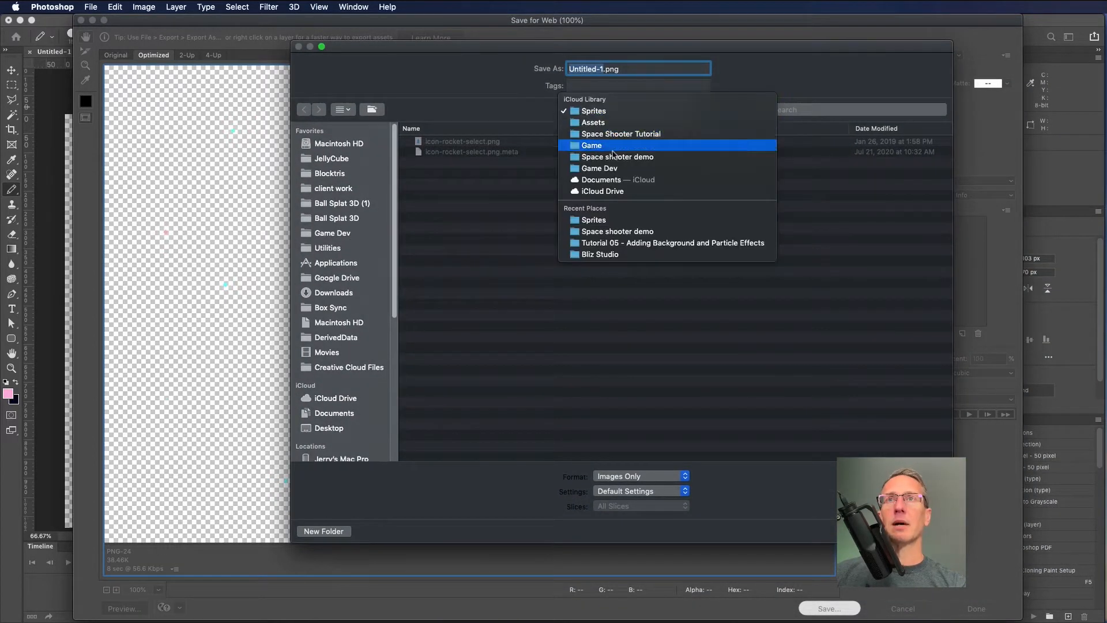
click(579, 114)
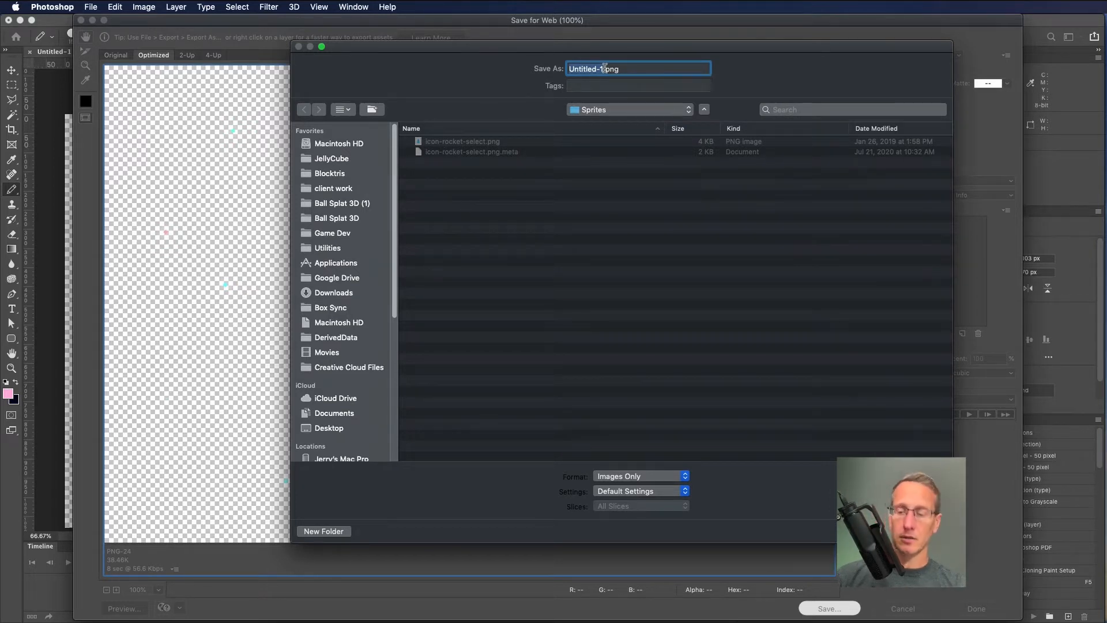
text(background)
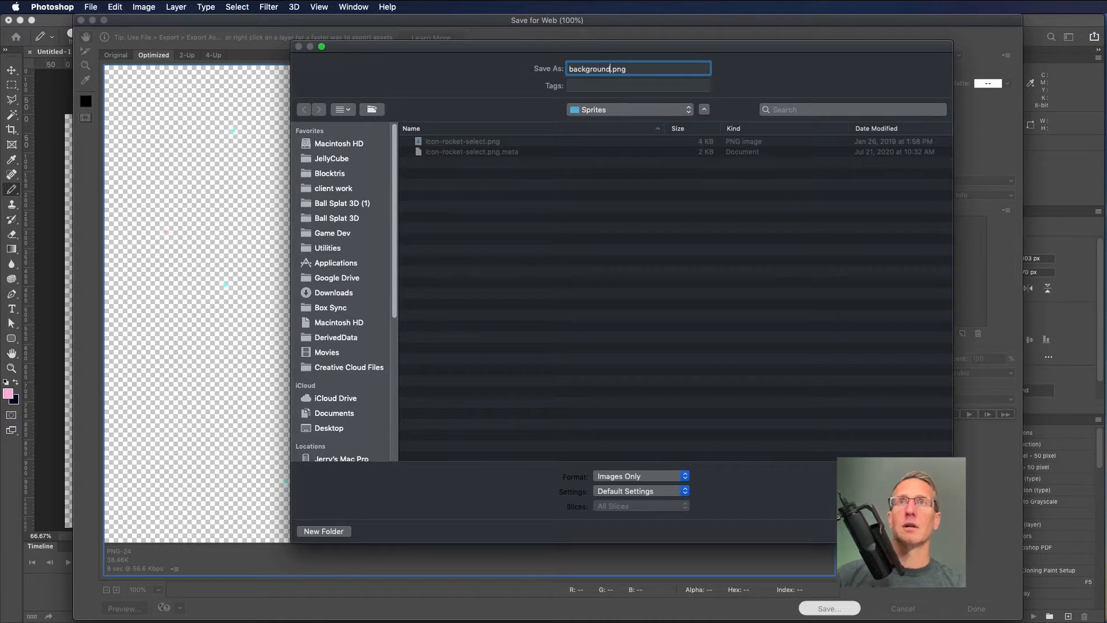
text(-stars)
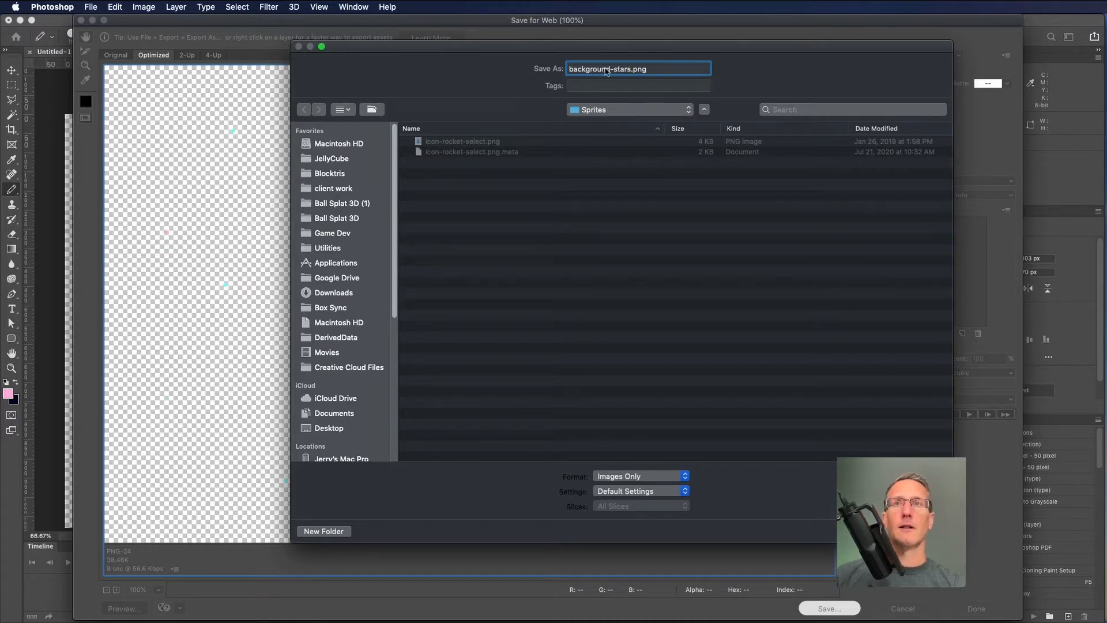
key(Return)
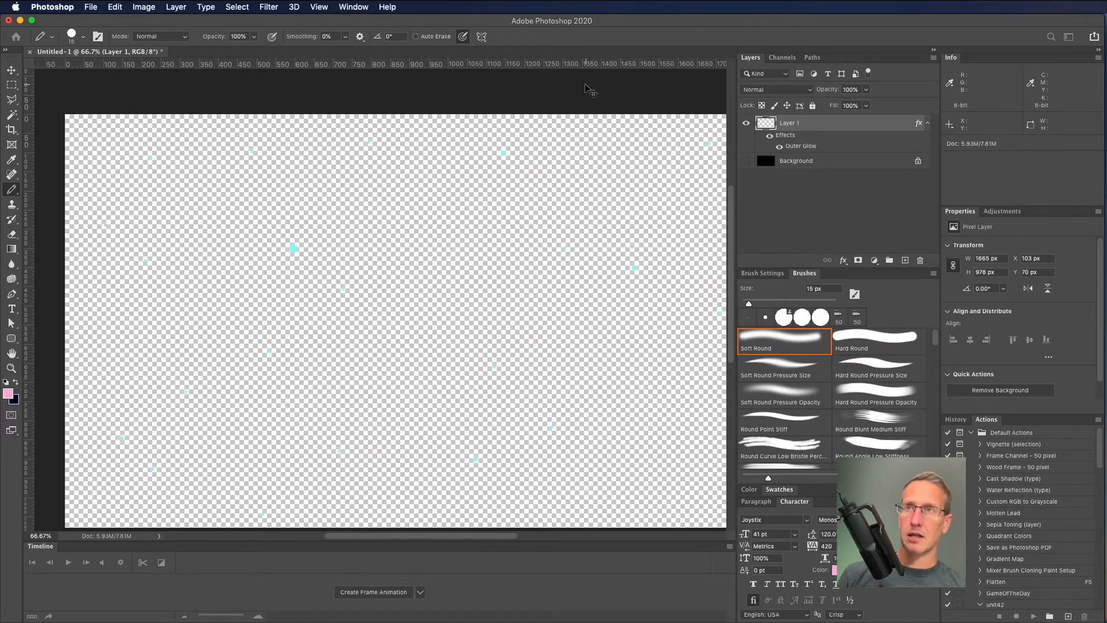
- Save the layered document as background-stars.psd in a new PSD folder inside Space shooter demo
key(super+s)
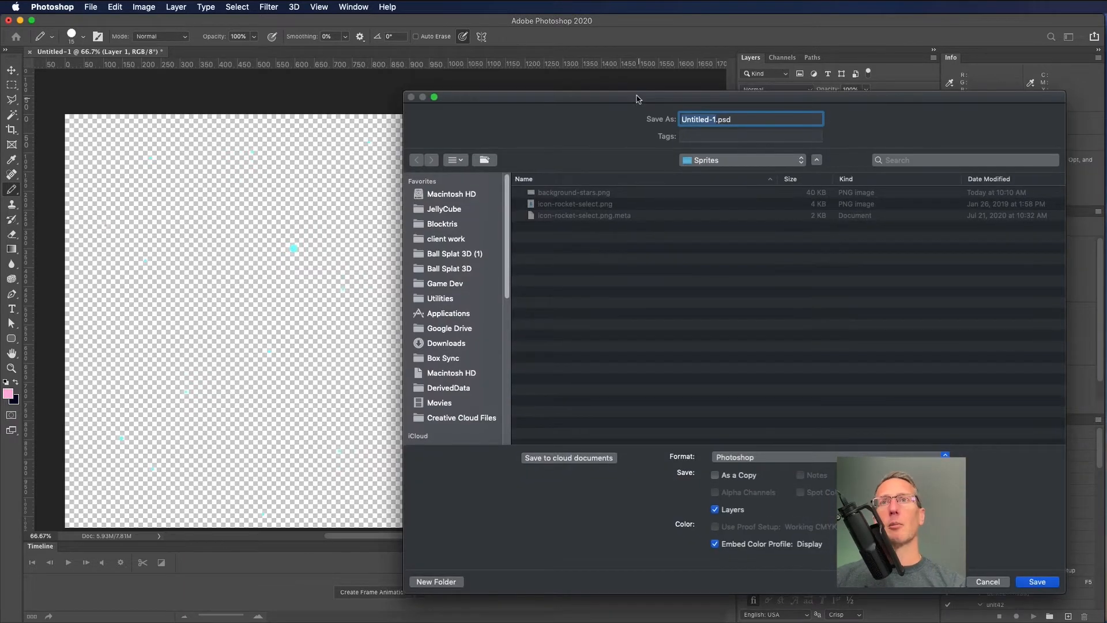
drag(638, 98, 608, 37)
click(695, 101)
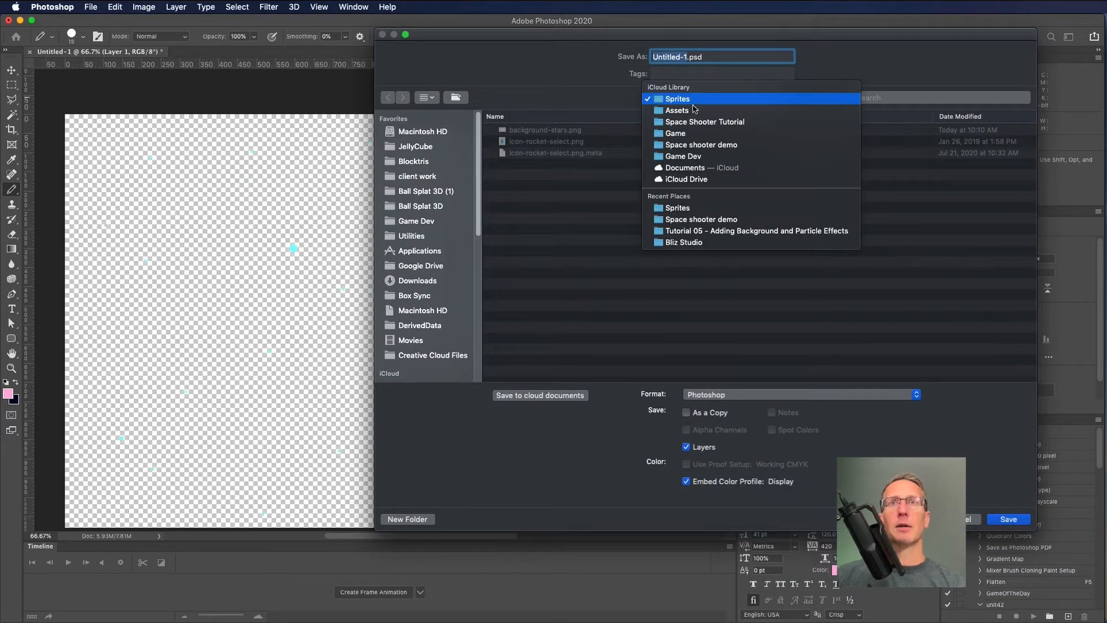
click(695, 145)
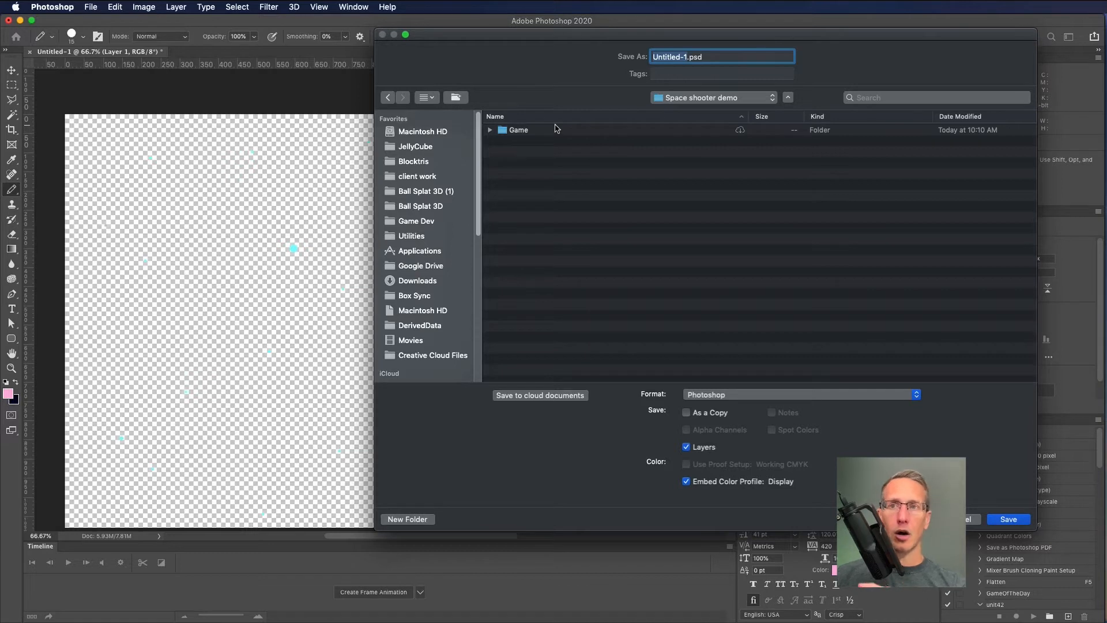
click(411, 521)
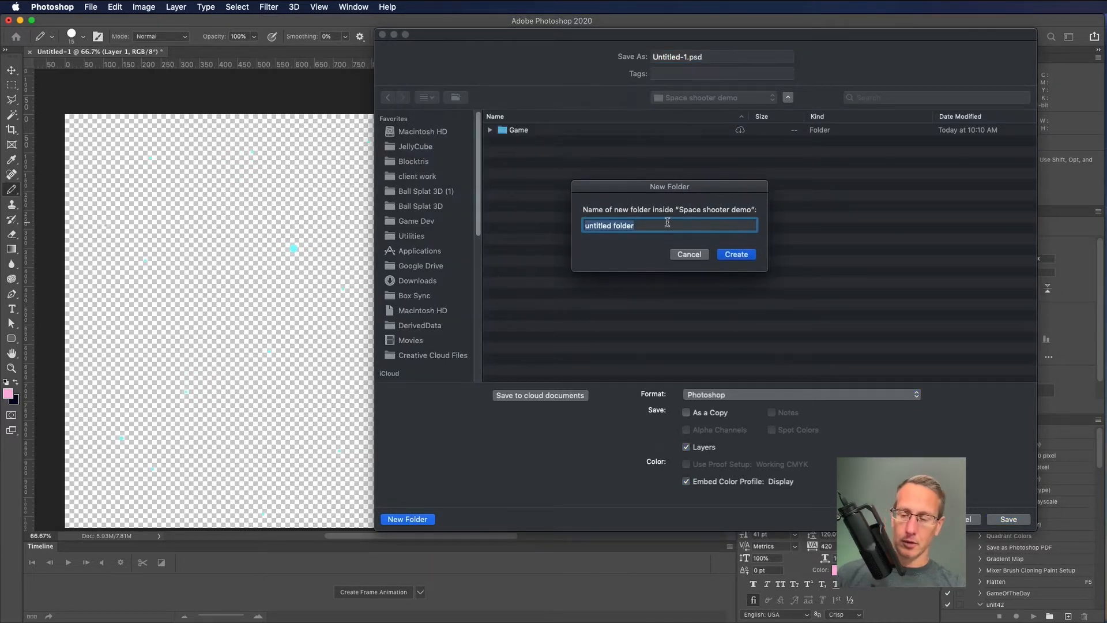
text(PSD)
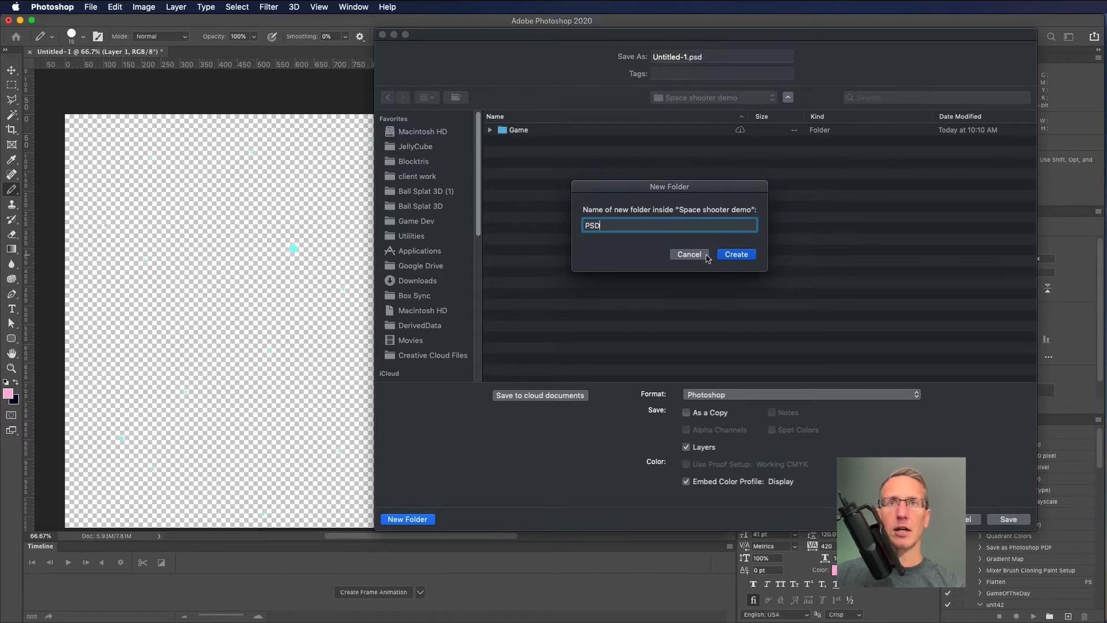
click(736, 254)
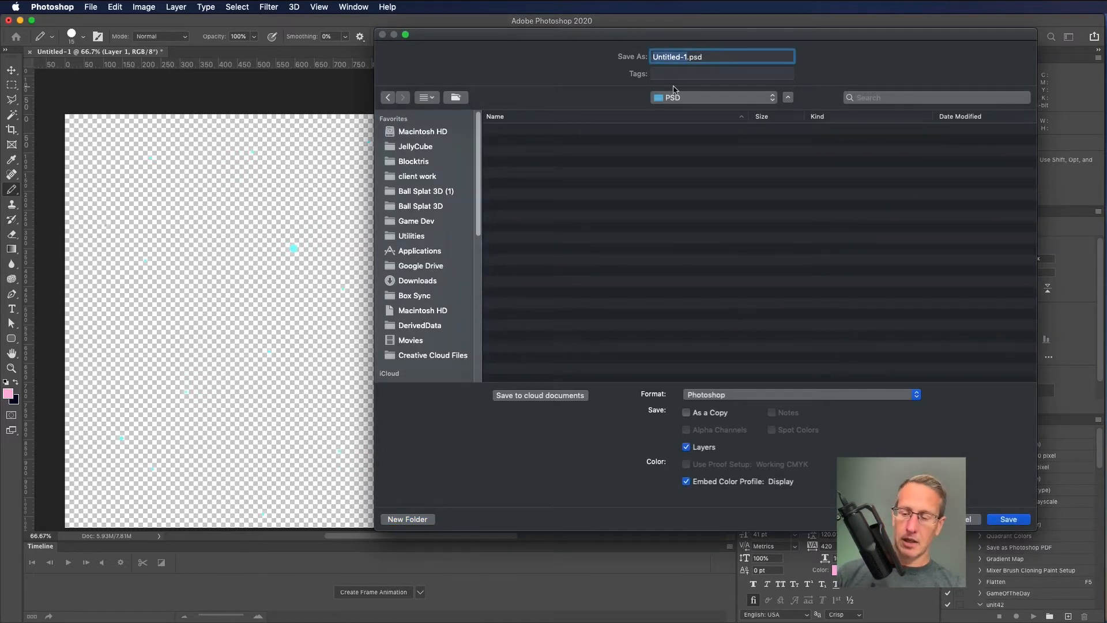
text(background-stars)
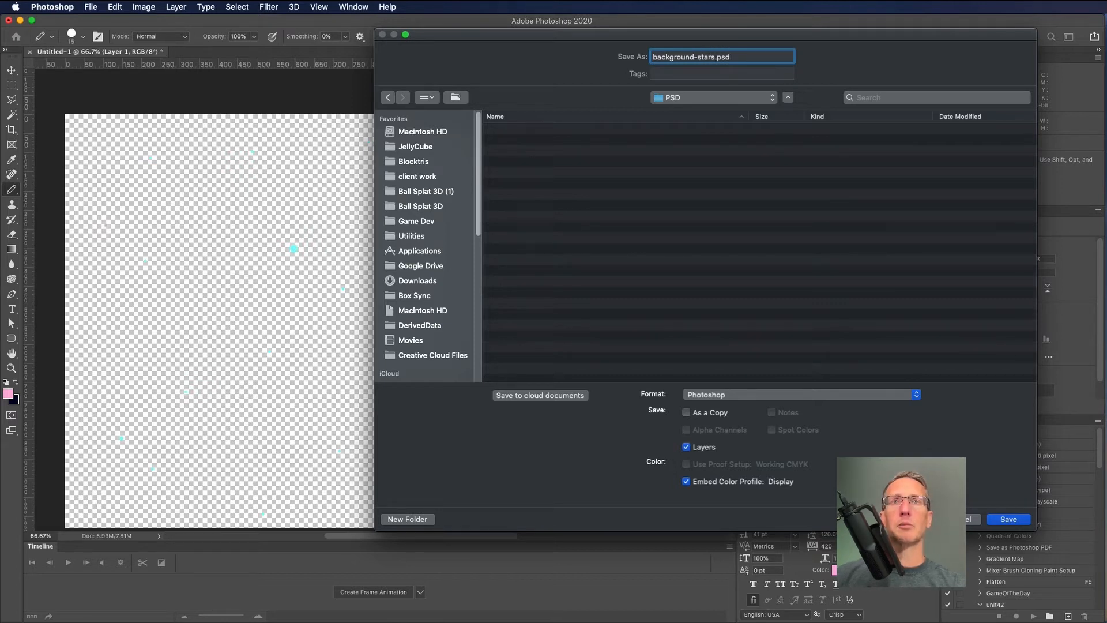
key(Return)
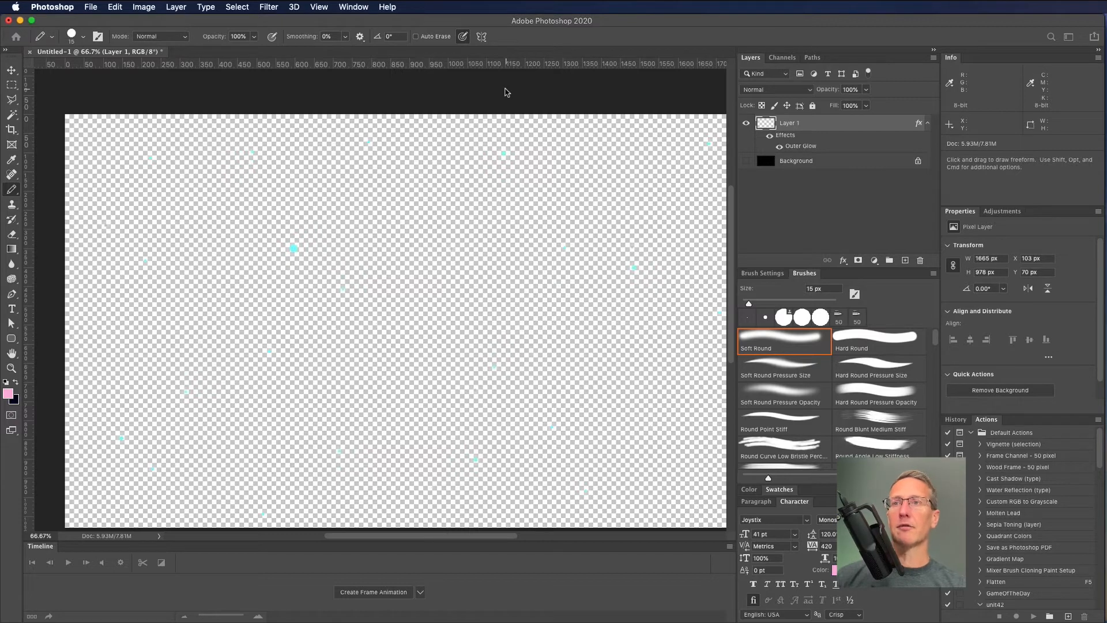
- Switch to Unity and select the background-stars sprite in the project's Sprites folder
key(super+Tab)
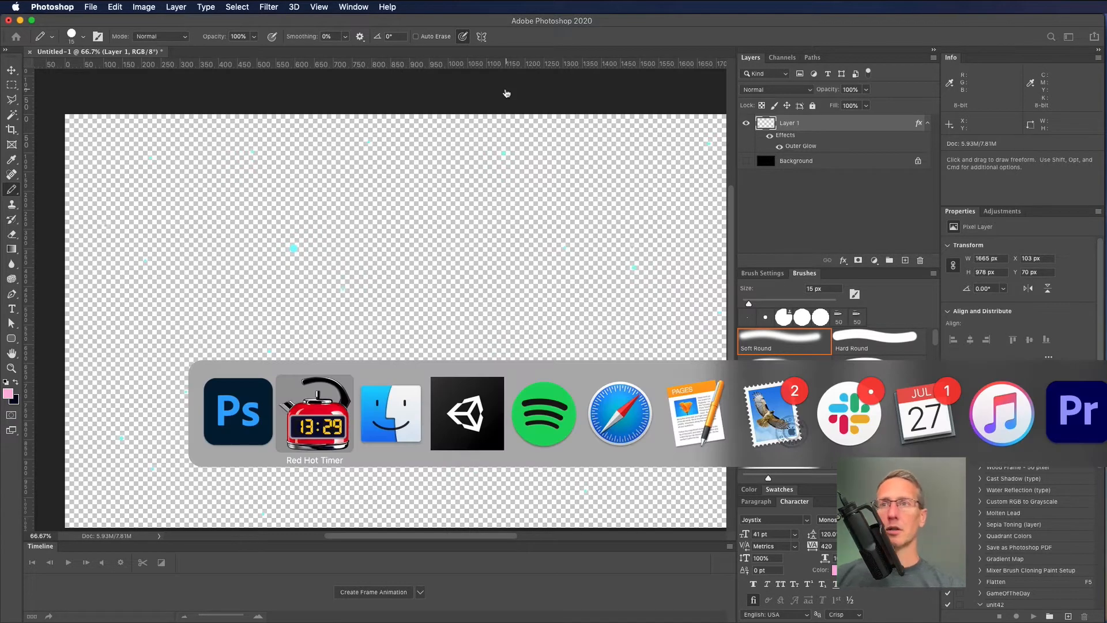
key(super+Tab)
key(super+Tab)
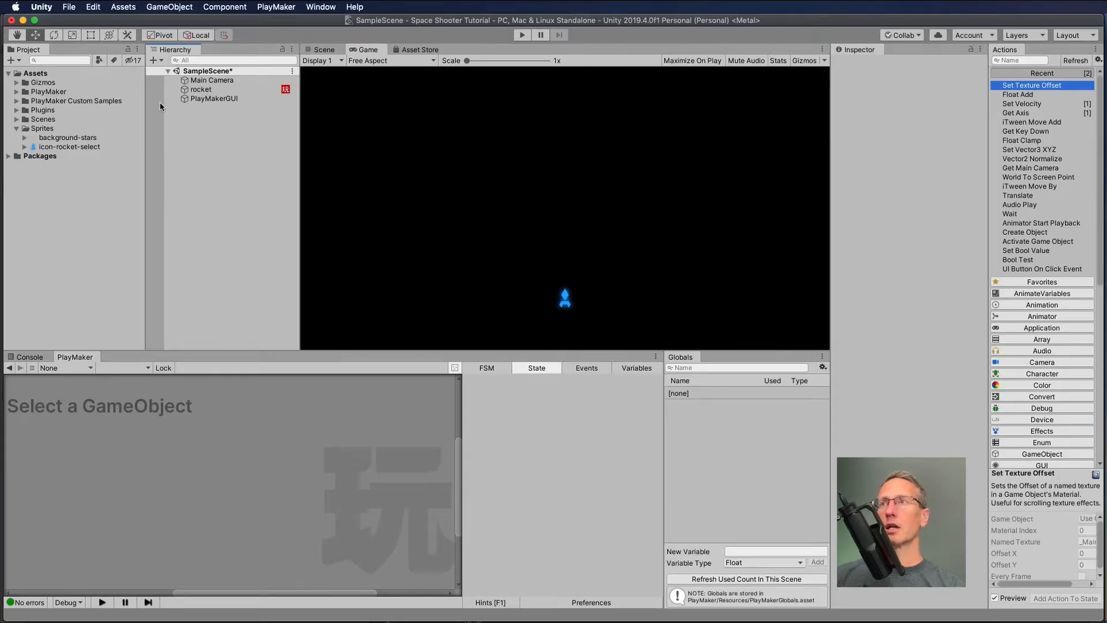
click(75, 137)
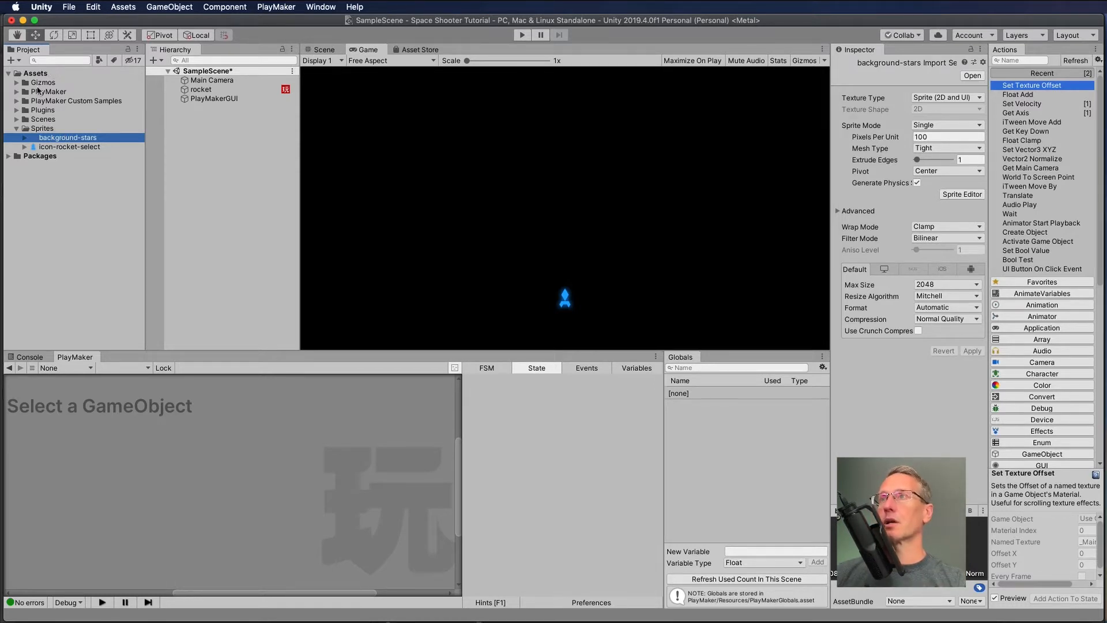
- Create a new folder named Materials inside the Assets folder
right_click(40, 75)
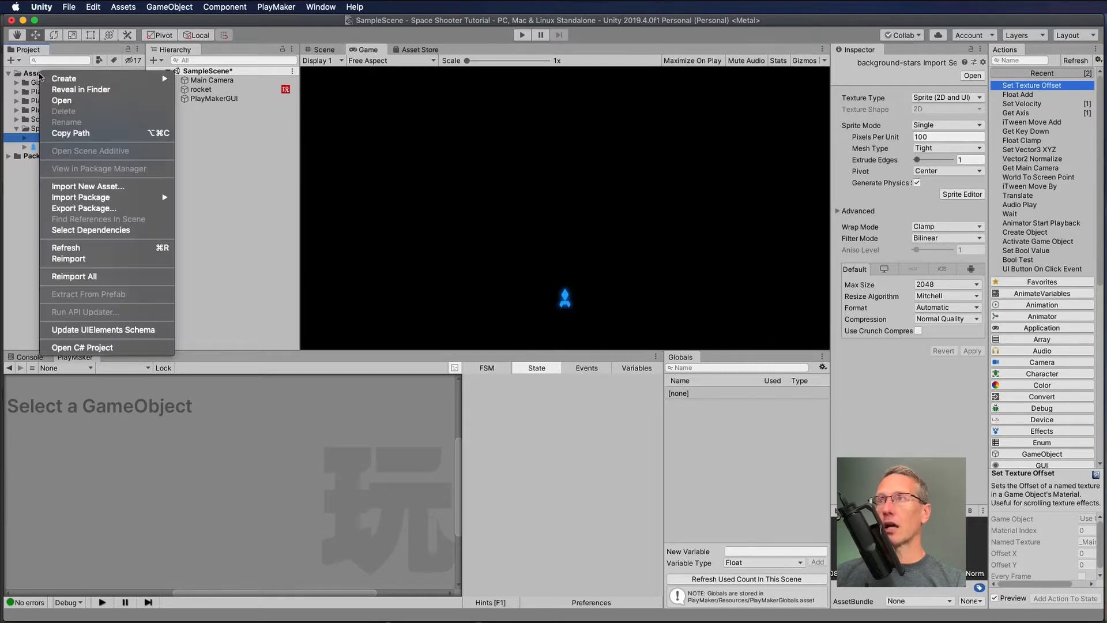
mouse_move(62, 80)
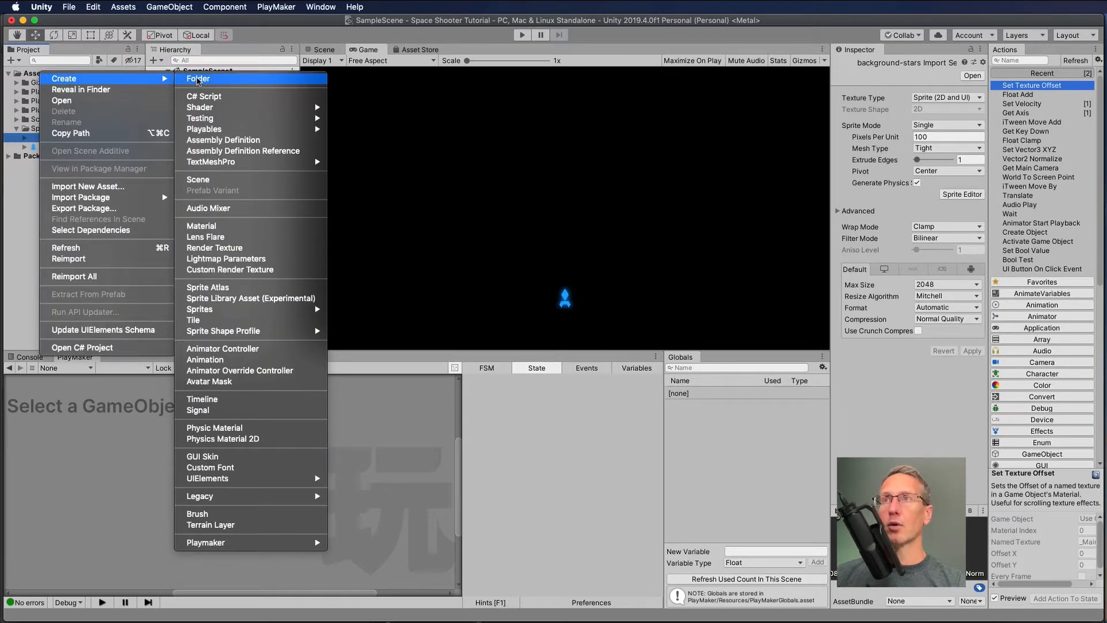
click(198, 79)
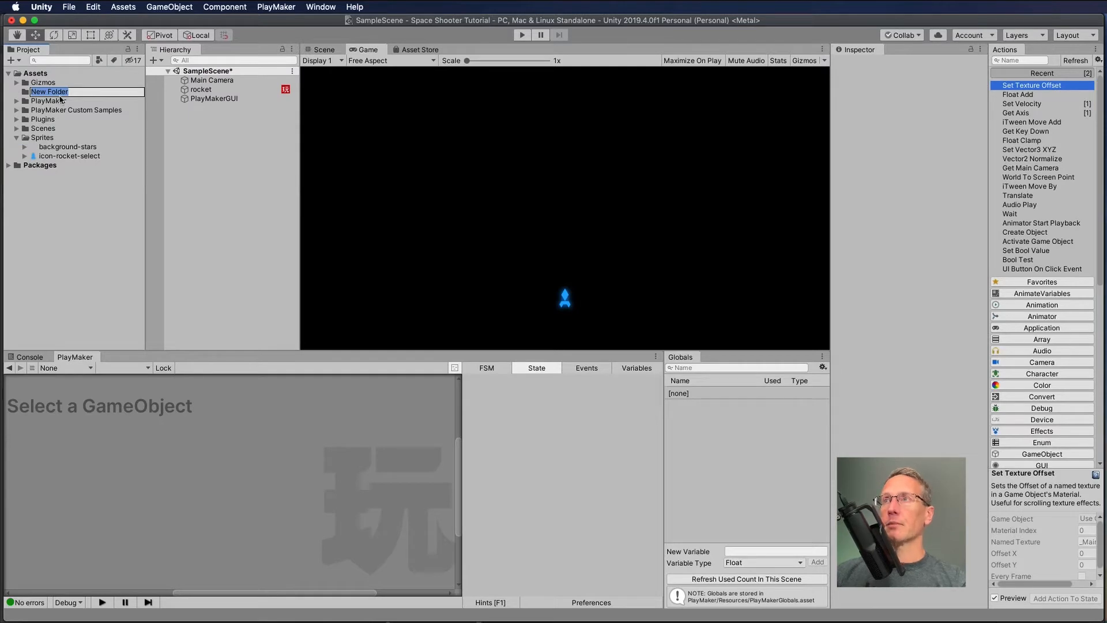
text(Materials)
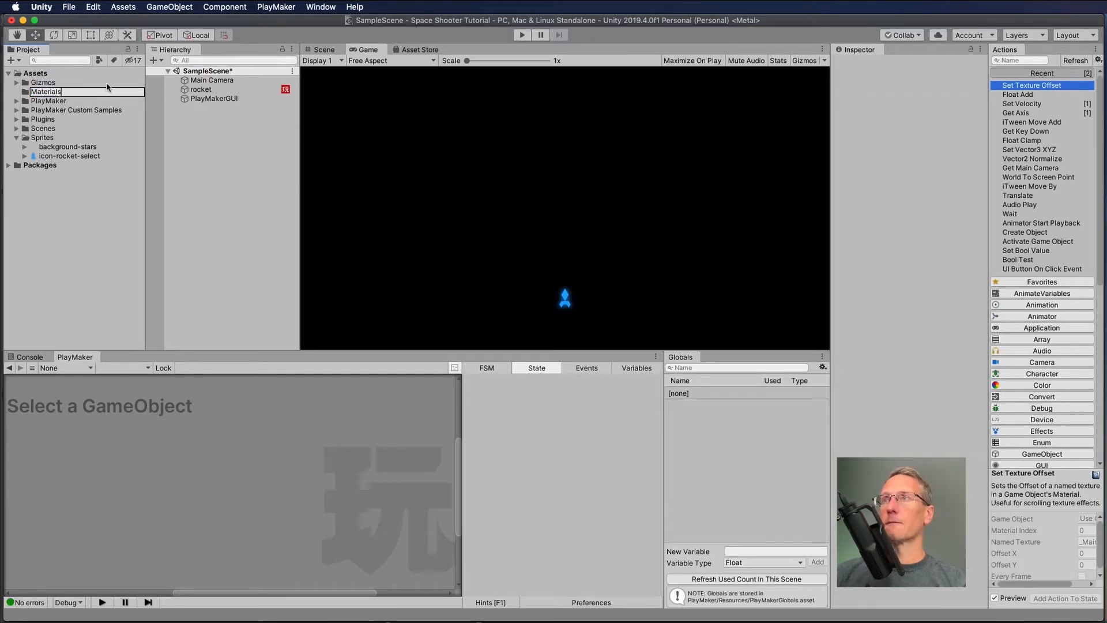
key(Return)
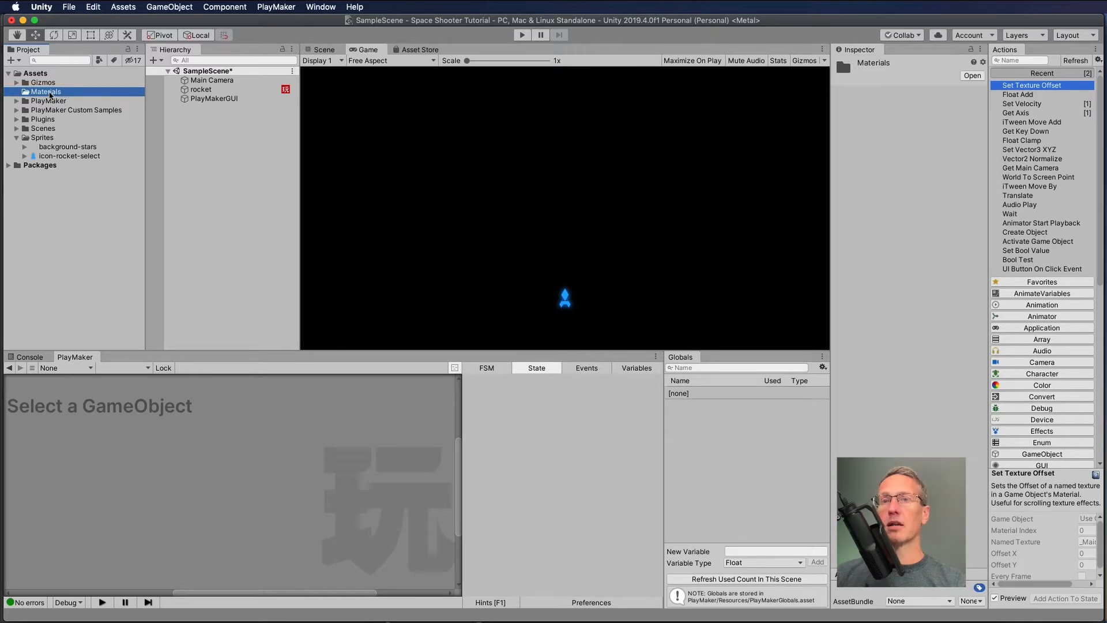
- Create a new material named Background-stars in the Materials folder
right_click(50, 95)
mouse_move(74, 97)
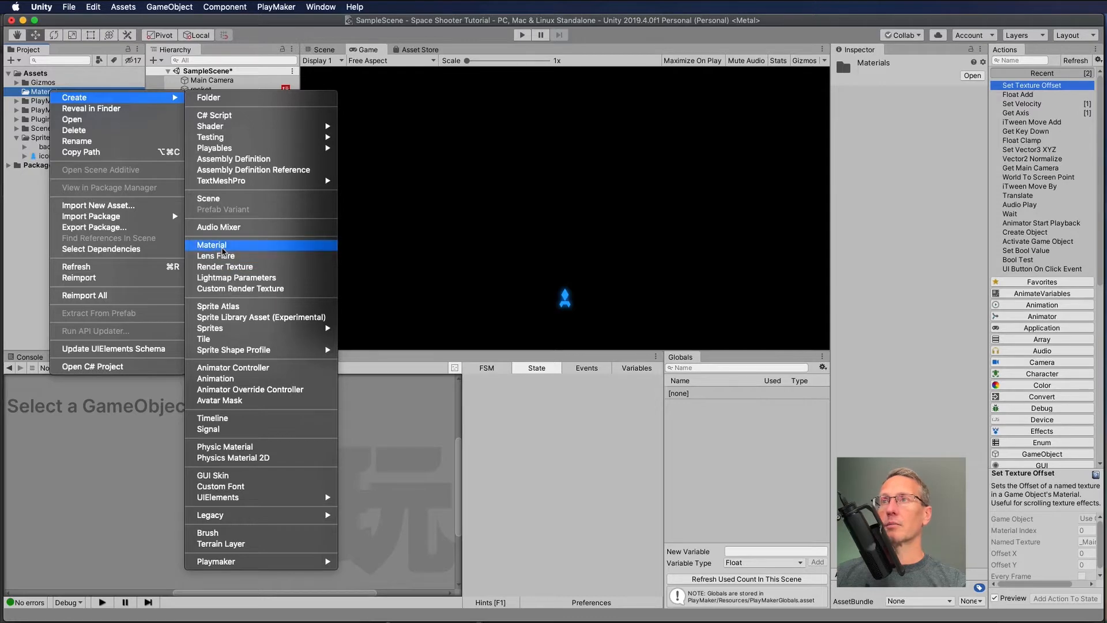
click(214, 244)
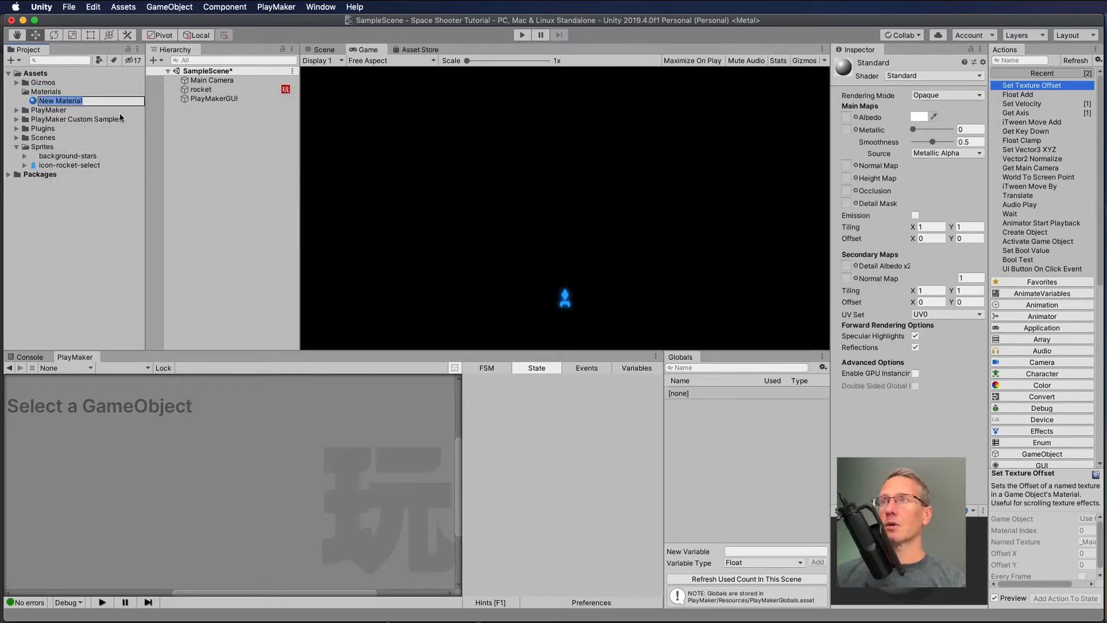
text(Background-)
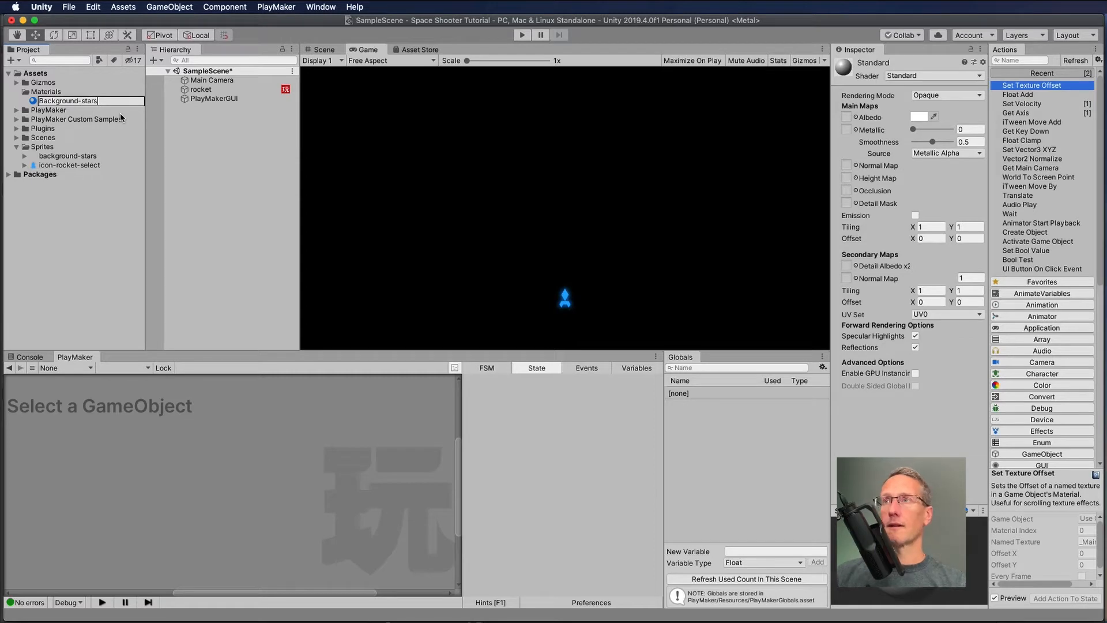
text(stars)
key(Return)
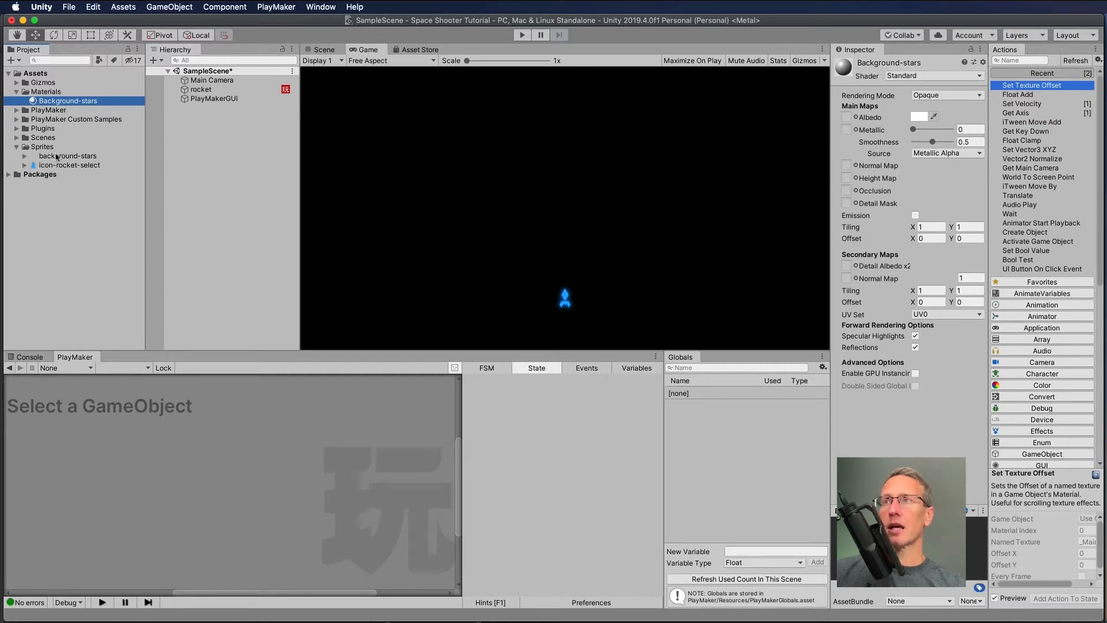
- Assign the background-stars sprite as the Background-stars material's Albedo map and set its rendering mode to Transparent
drag(60, 156, 847, 117)
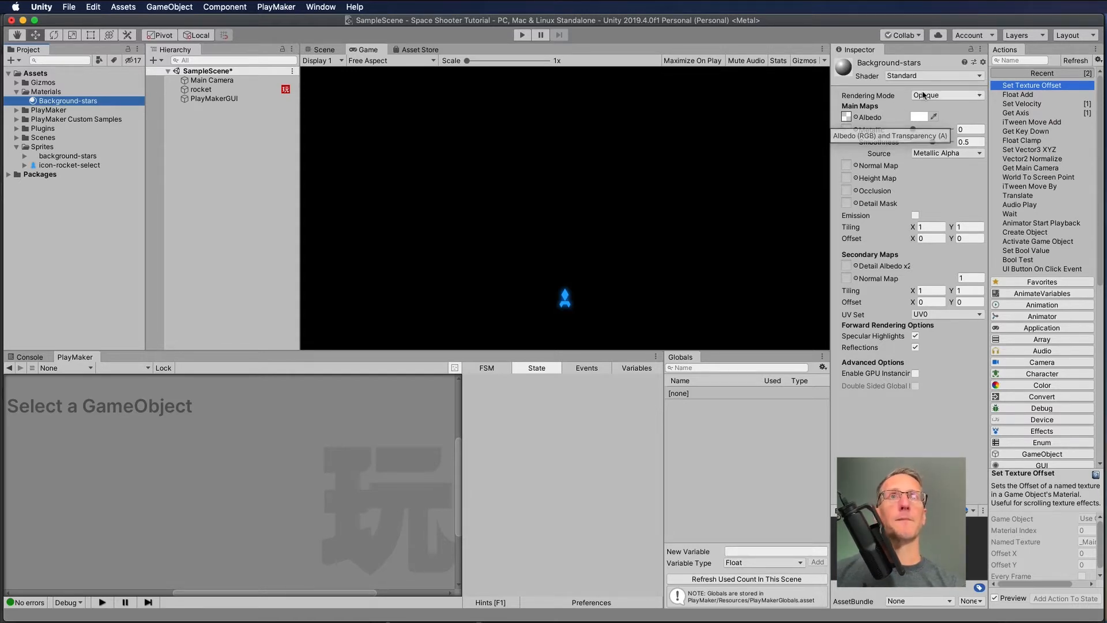
click(948, 92)
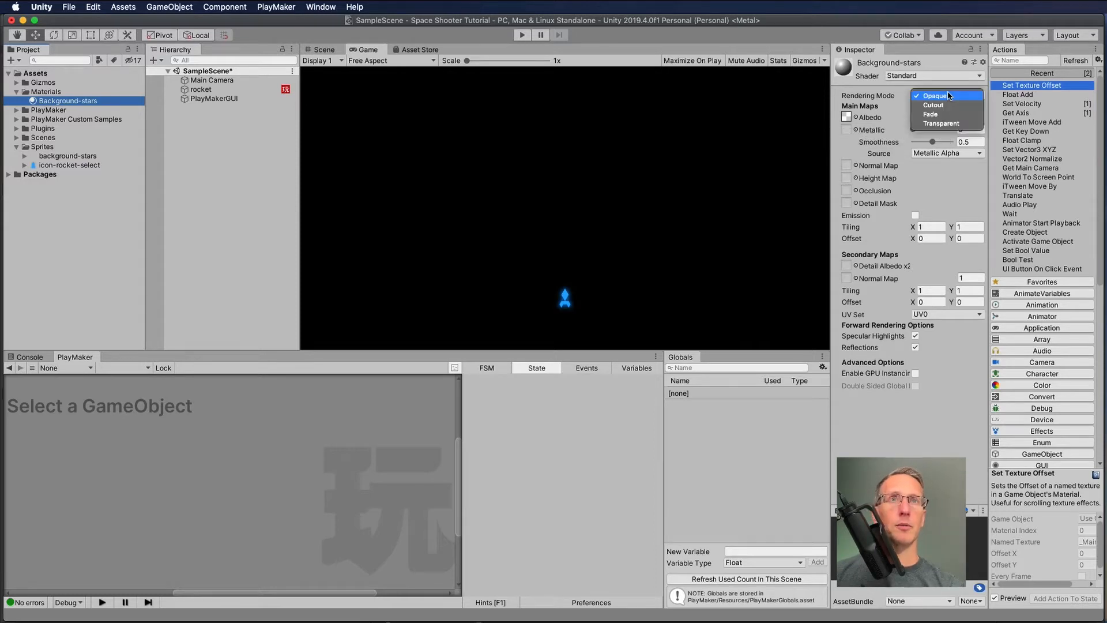
click(937, 121)
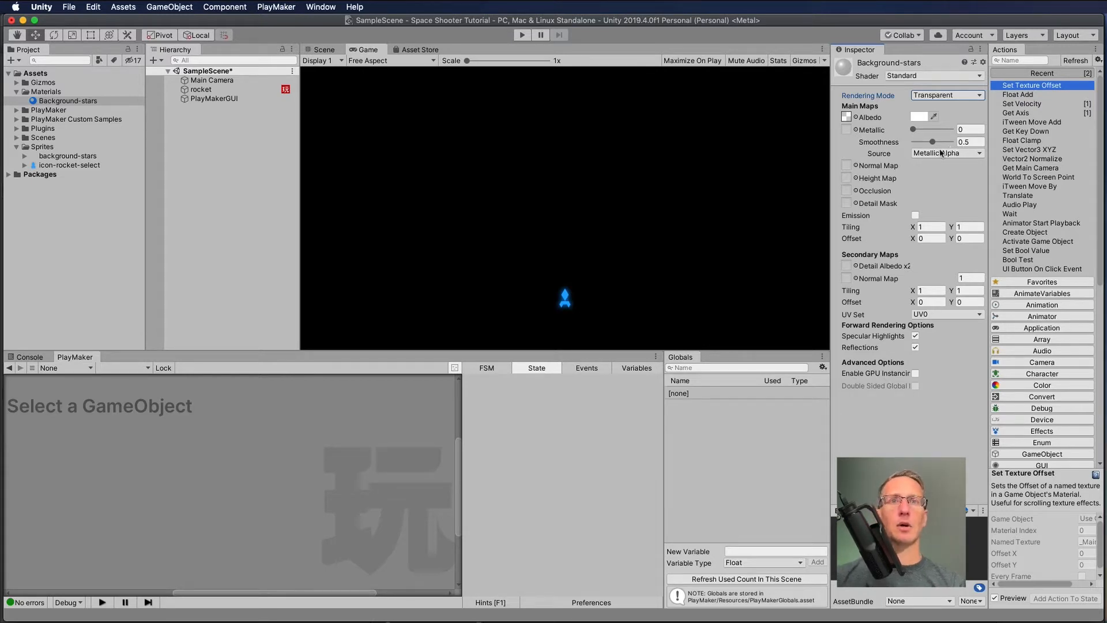
- Turn off Specular Highlights and Reflections for the Background-stars material
click(915, 336)
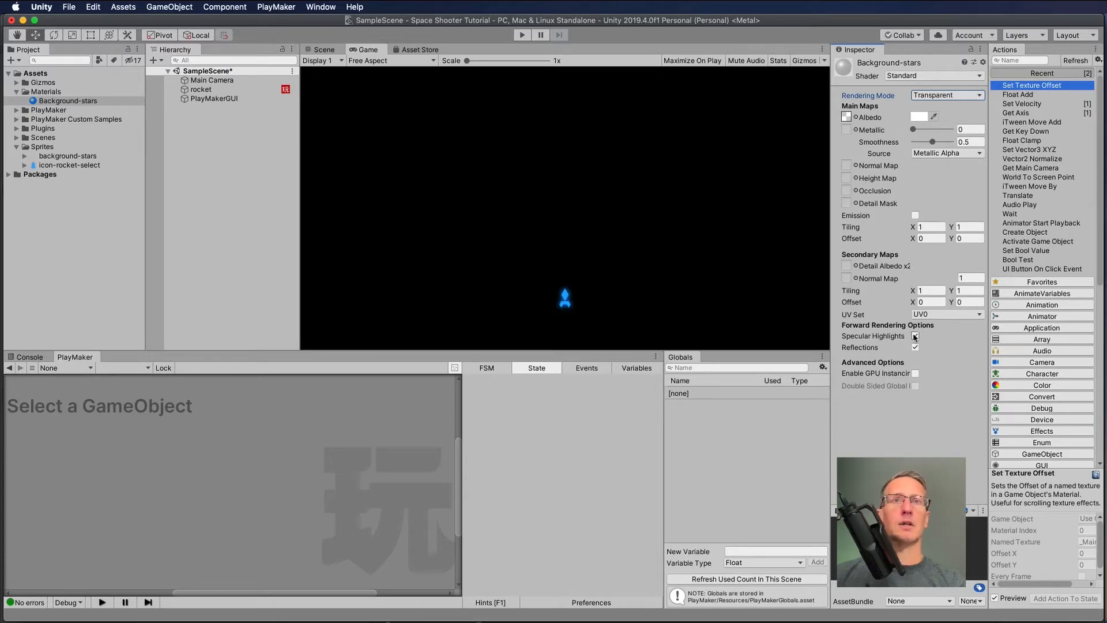
click(916, 347)
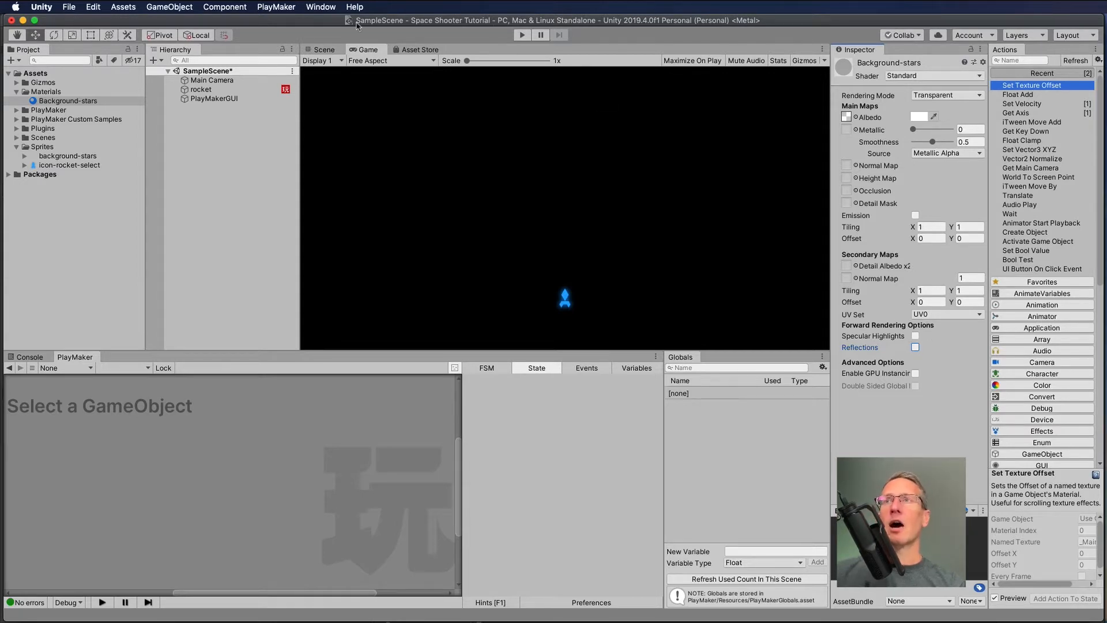
- Add a 3D Quad object to the root of SampleScene
click(206, 119)
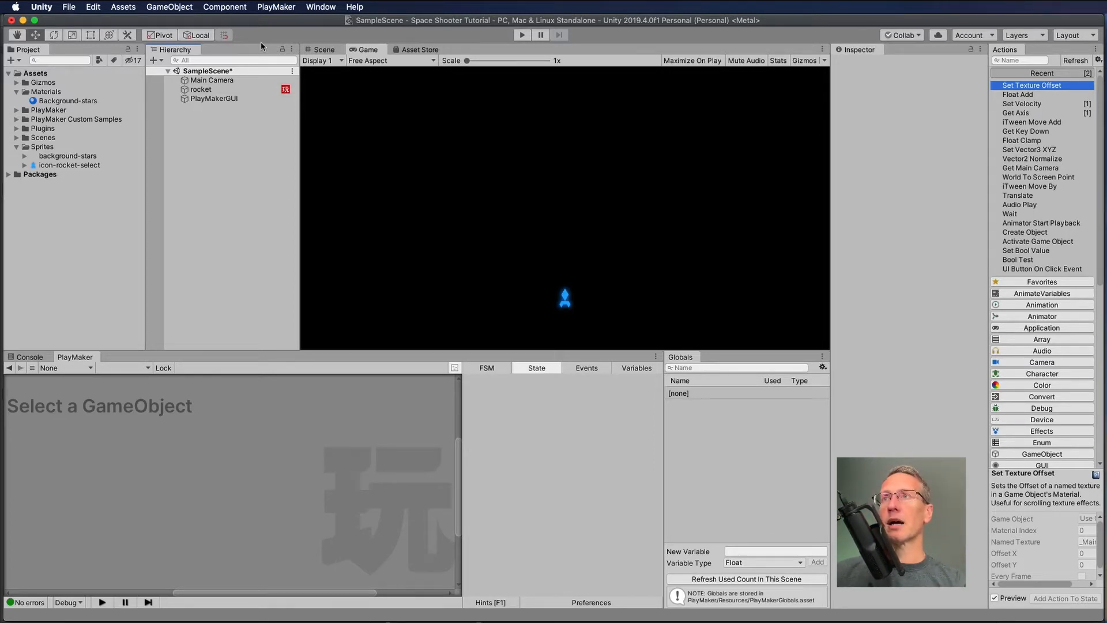
right_click(199, 113)
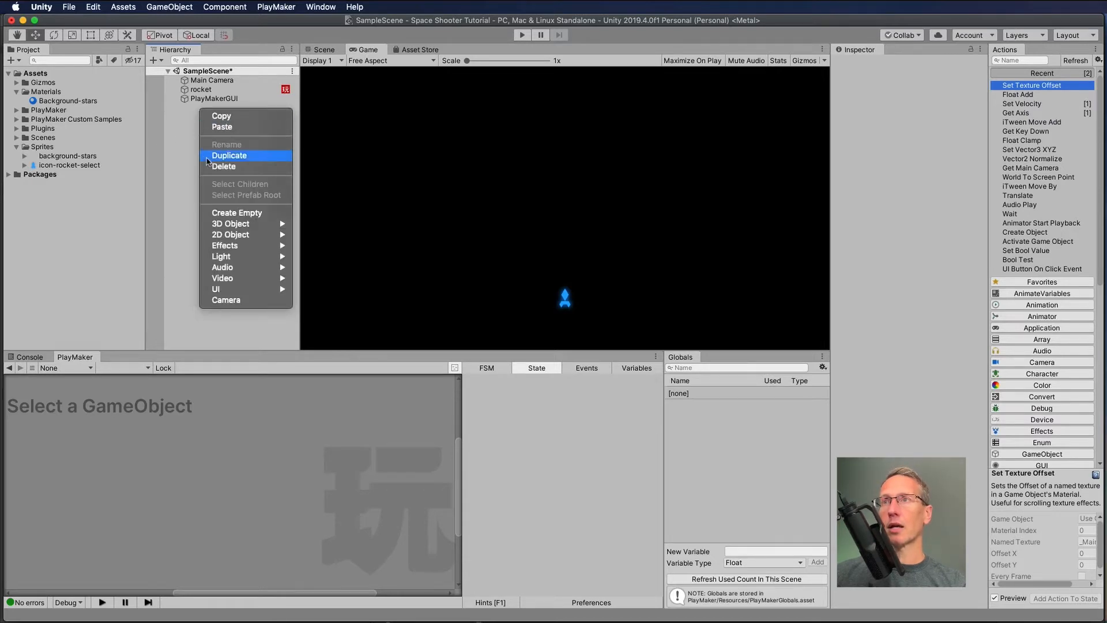
mouse_move(217, 225)
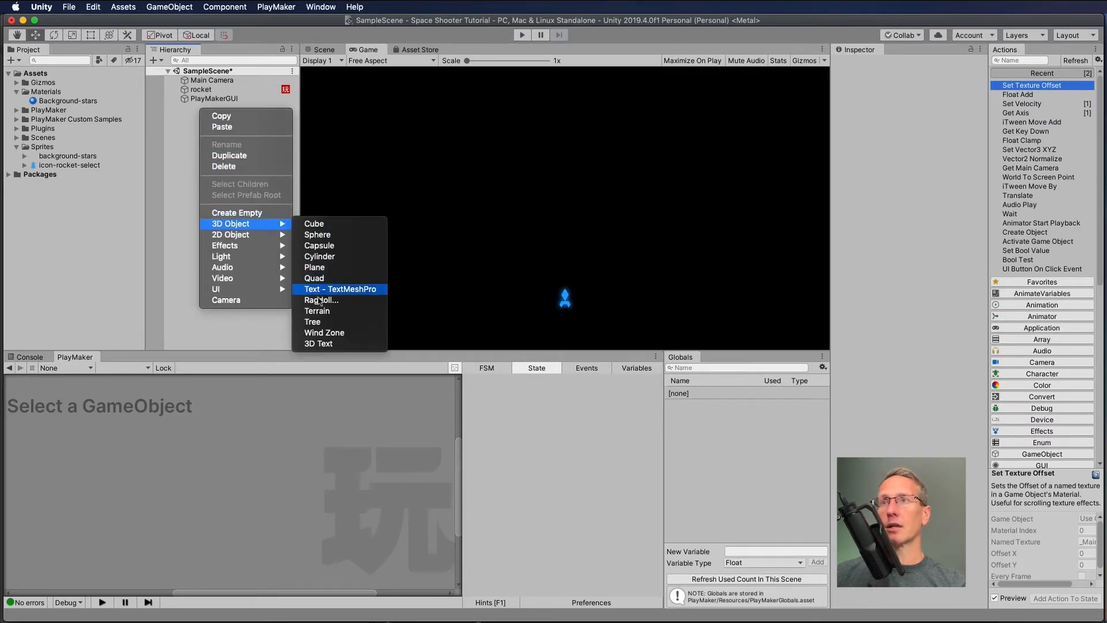
click(315, 278)
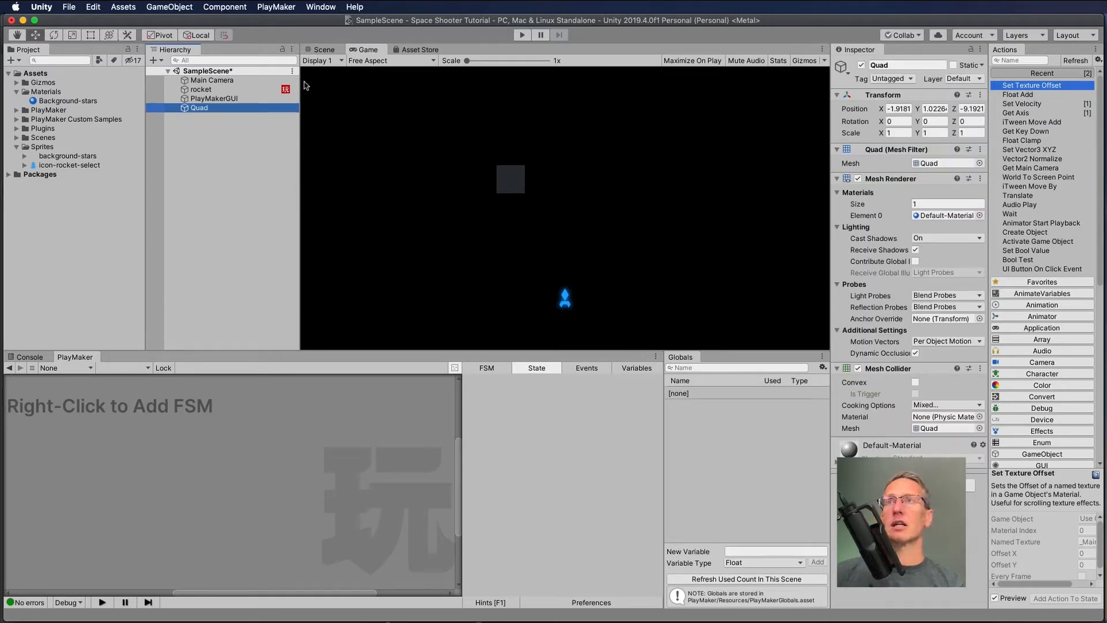
- Scale the quad to X 19.20 and Y 10.80 and centre it over the camera frame at about X 0.01, Y -0.04
click(324, 49)
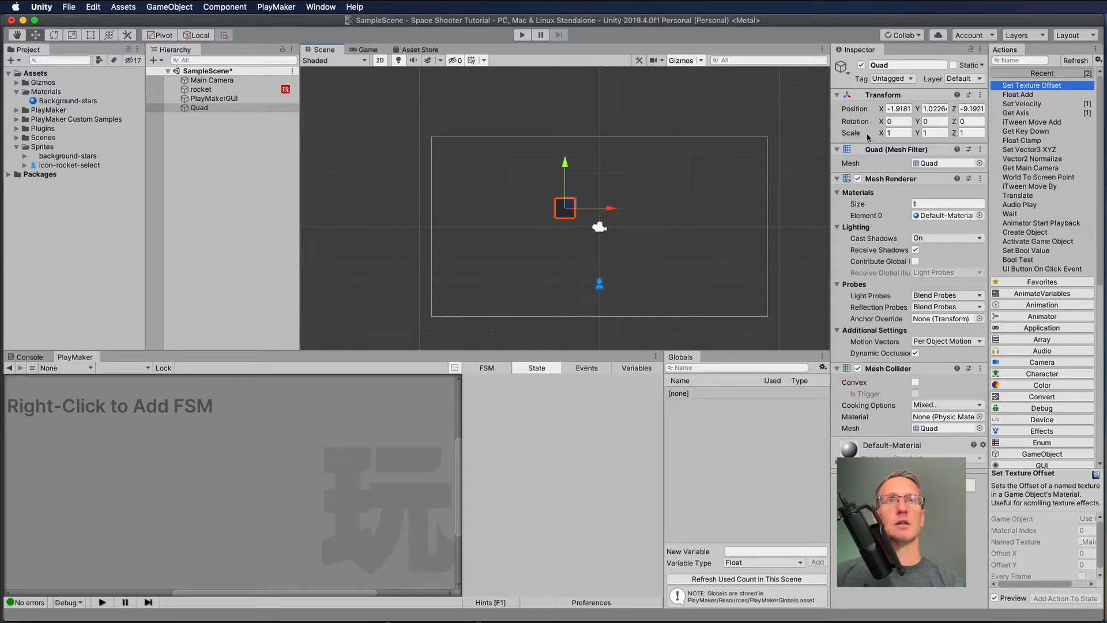
click(882, 136)
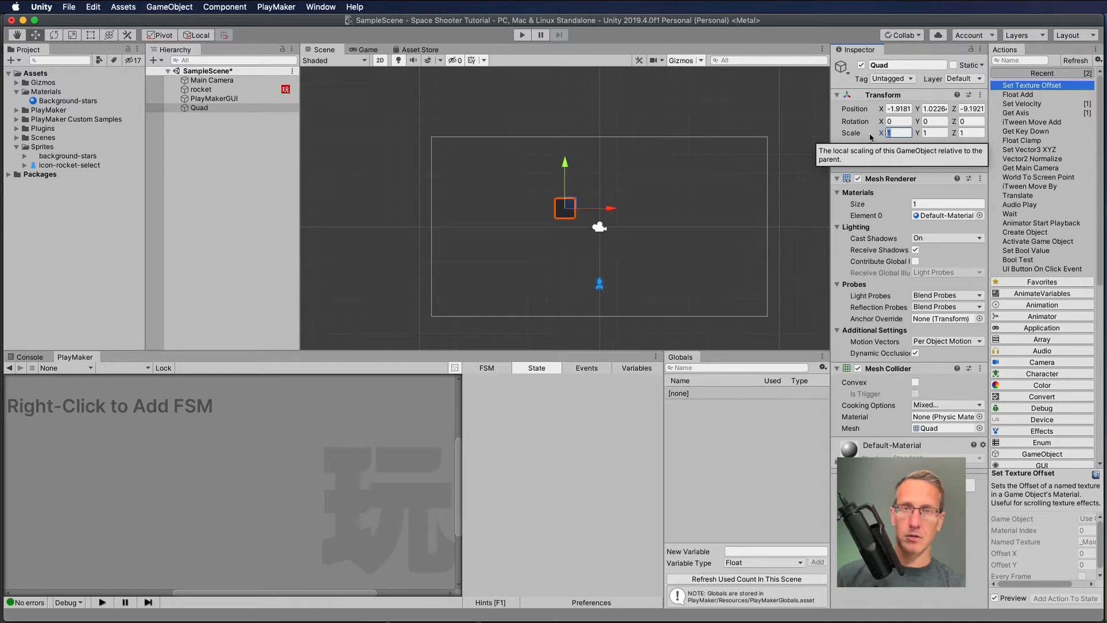
text(9)
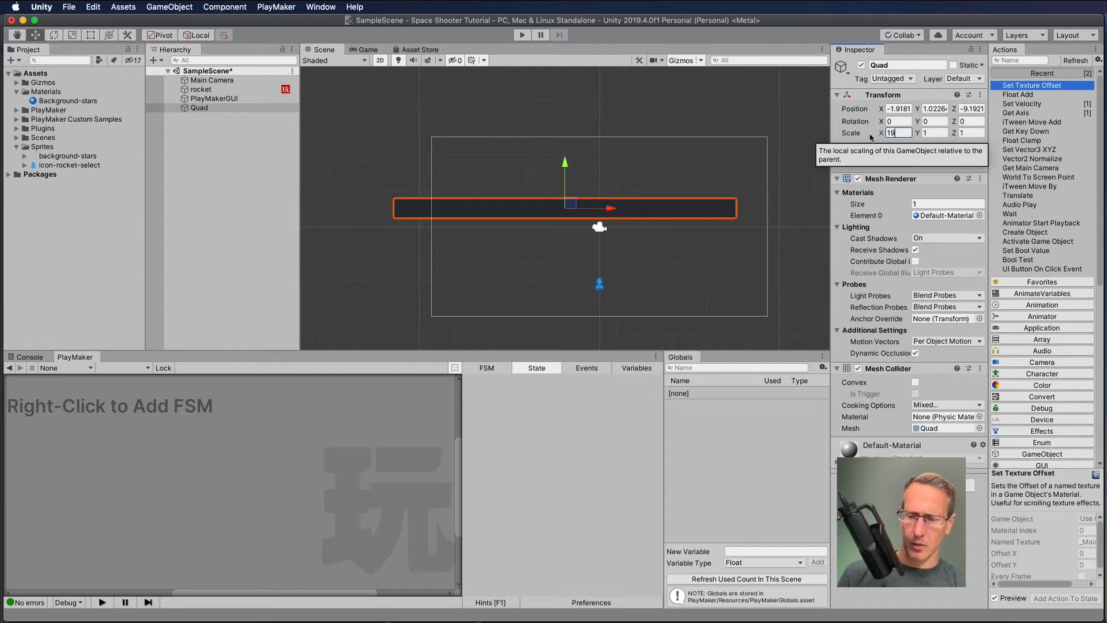
text(.20)
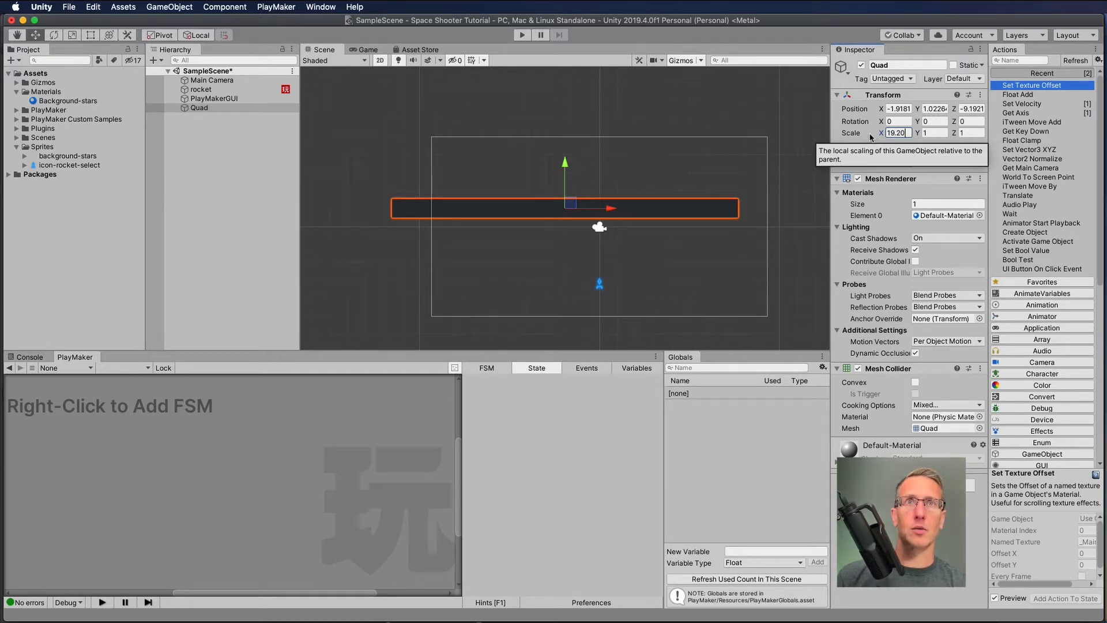
key(Tab)
text(10)
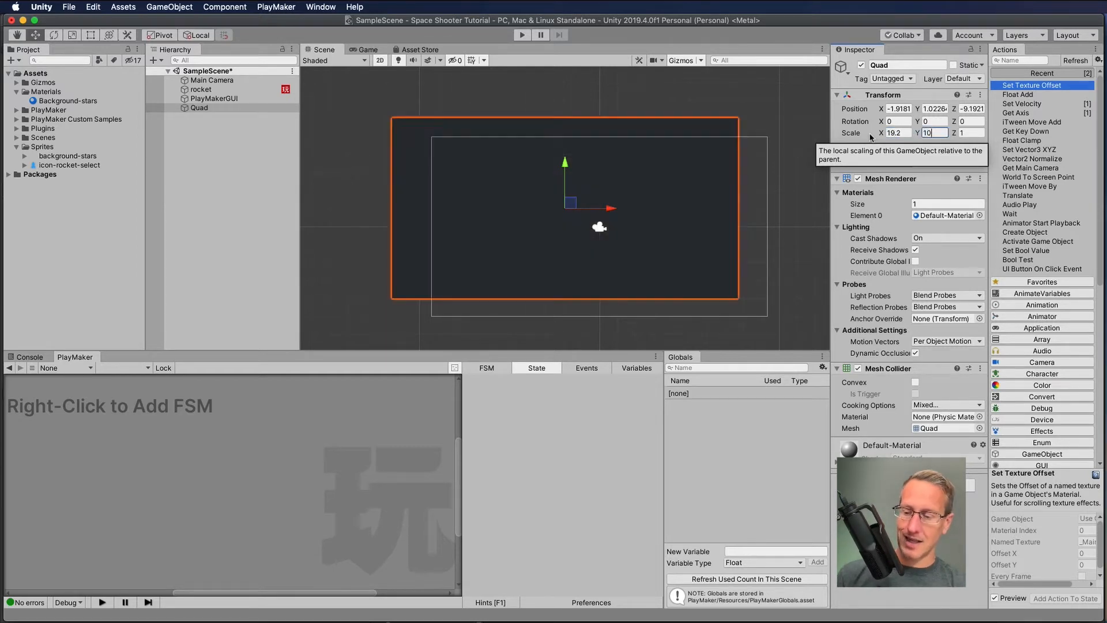
text(.80)
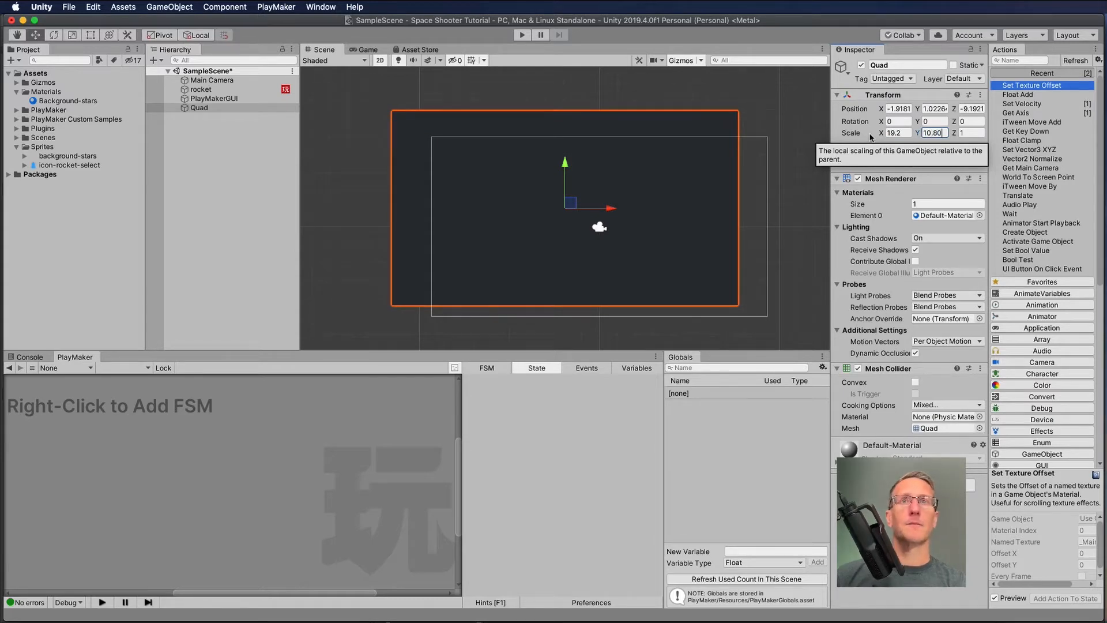
drag(570, 203, 607, 225)
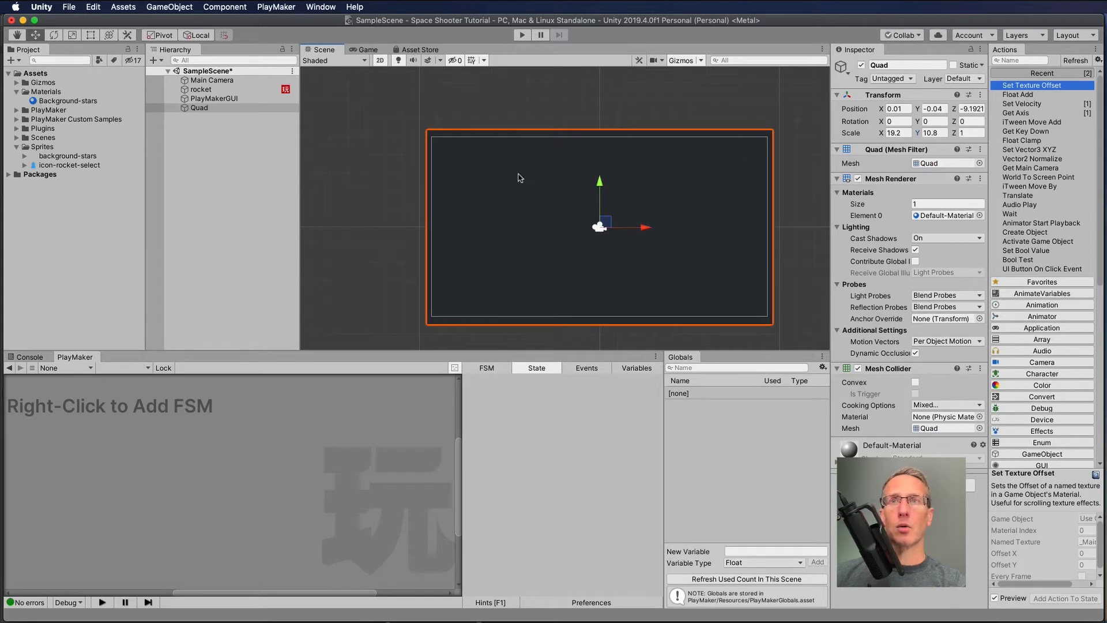
- Apply the Background-stars material to Element 0 of the quad's Mesh Renderer and inspect the stars in the scene
drag(66, 102, 933, 220)
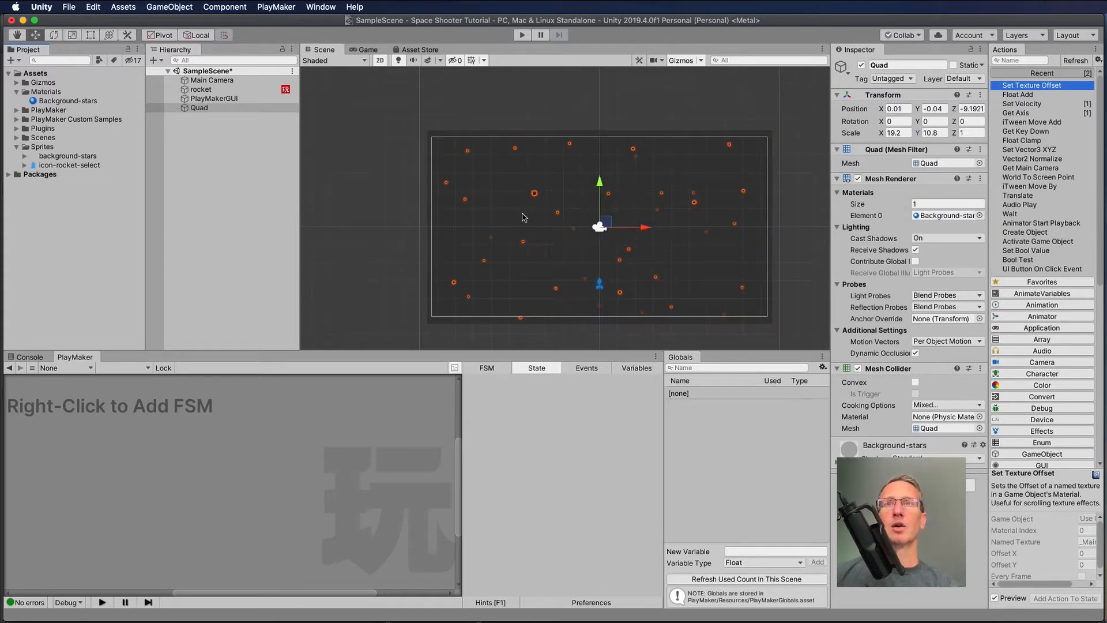
scroll(525, 206, up, 5)
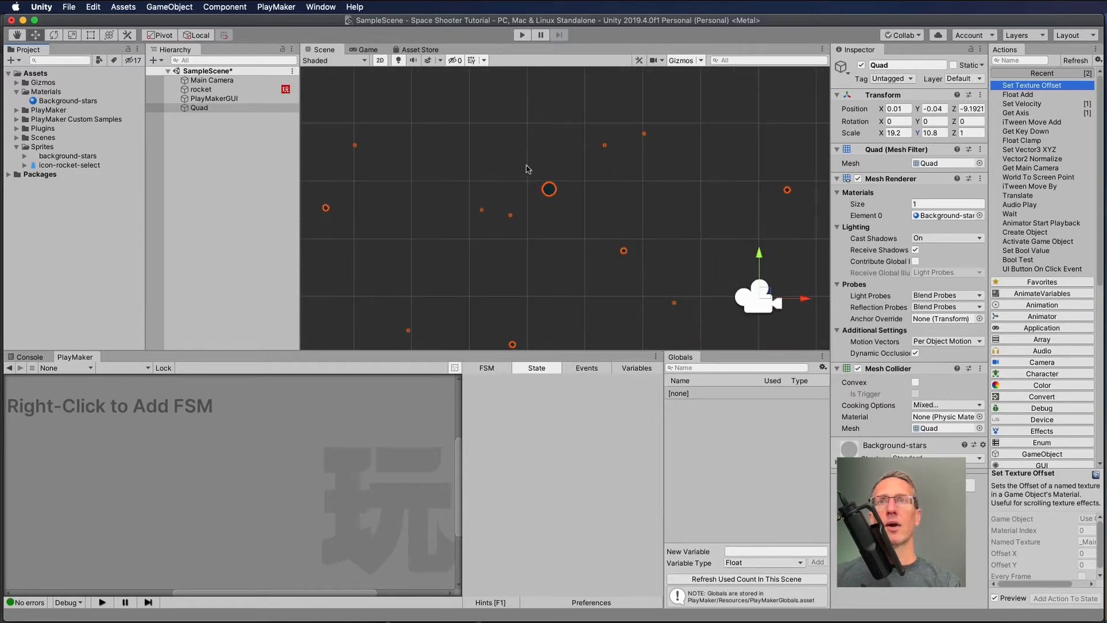
scroll(527, 171, up, 6)
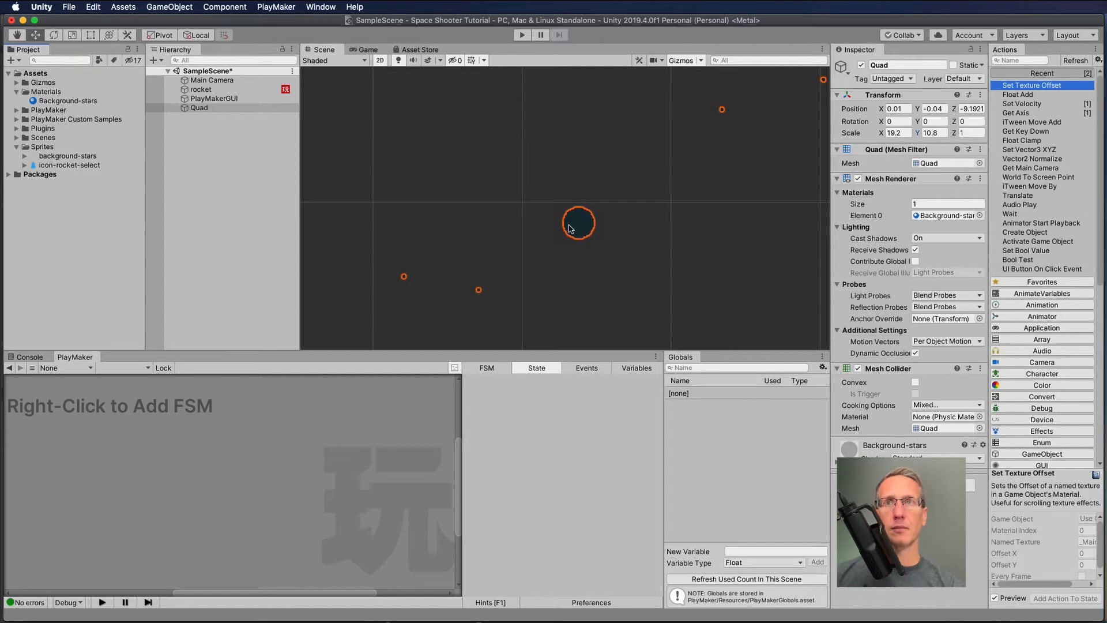
scroll(628, 212, down, 8)
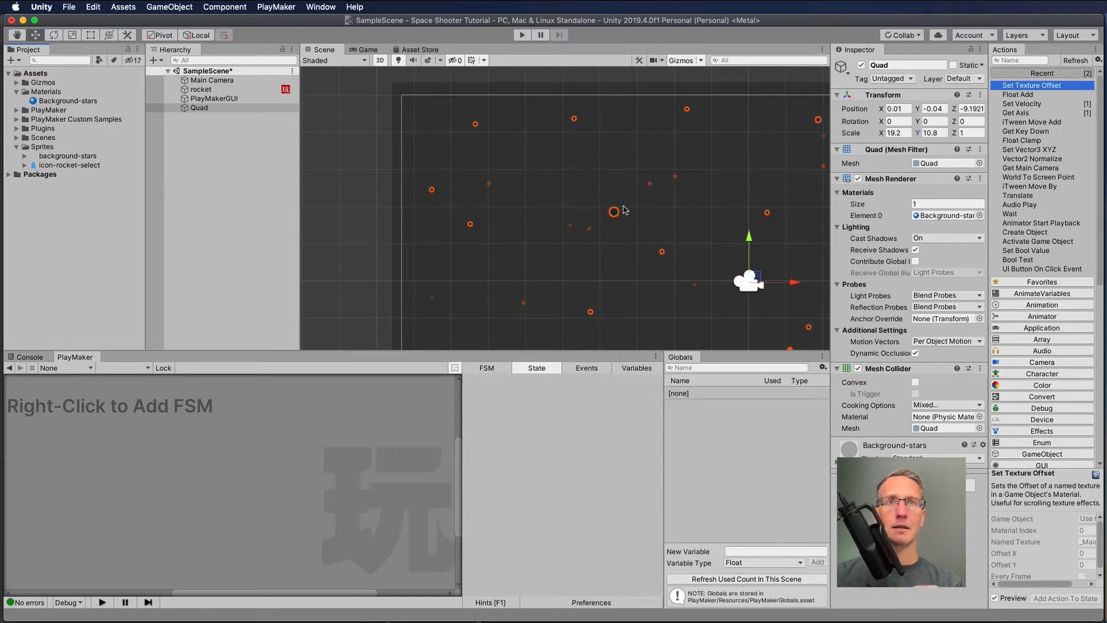
scroll(632, 171, down, 3)
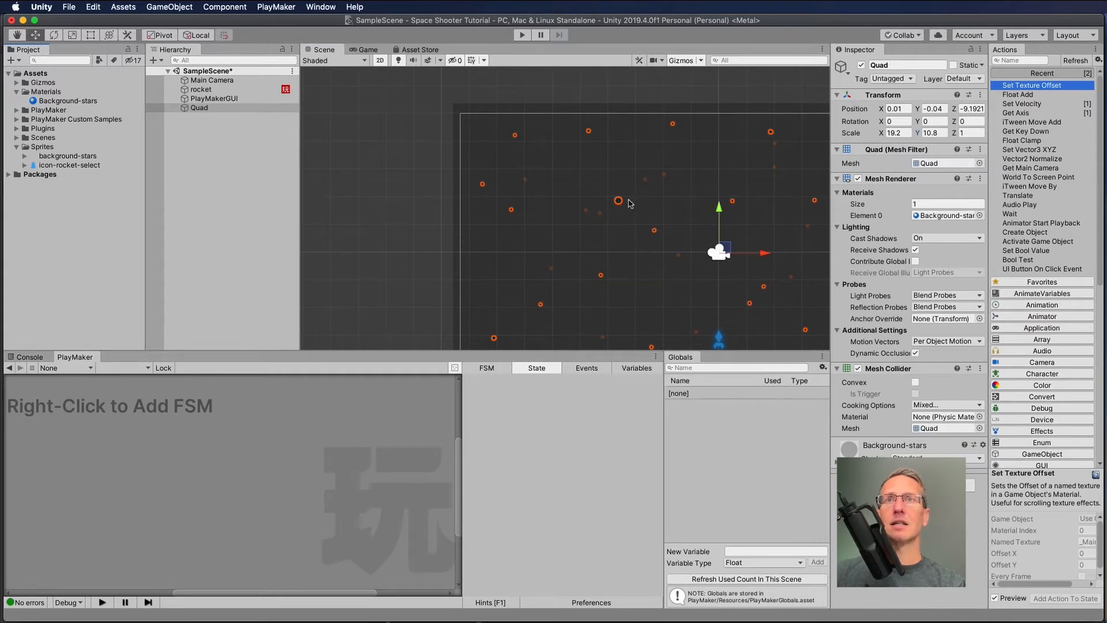
middle_drag(630, 203, 494, 155)
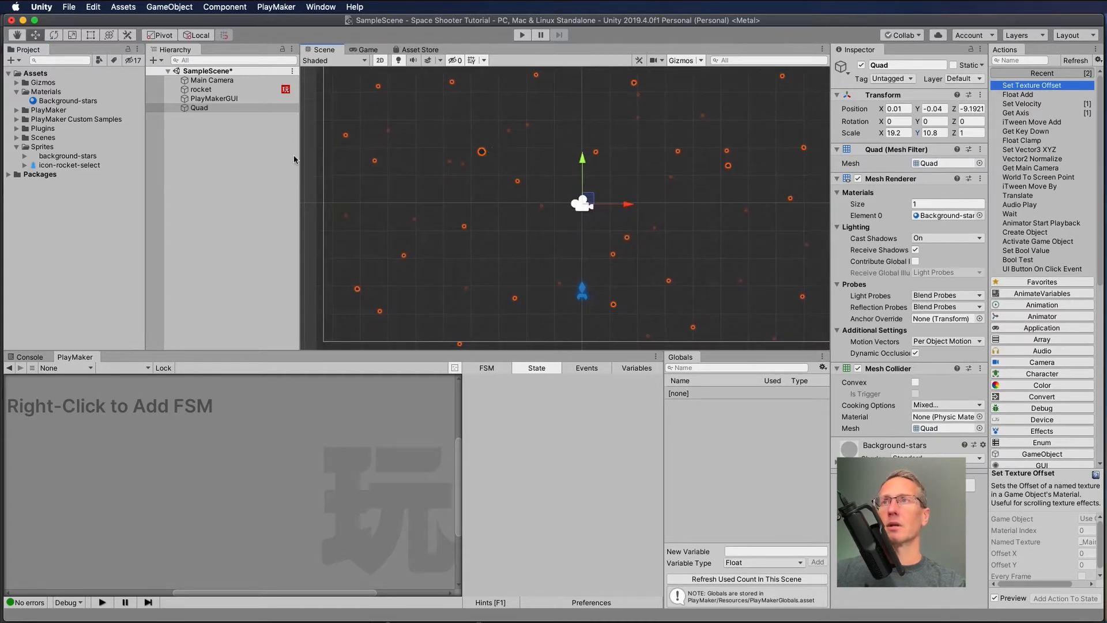
- Add a Directional Light to the scene to brighten the stars on the quad
click(196, 125)
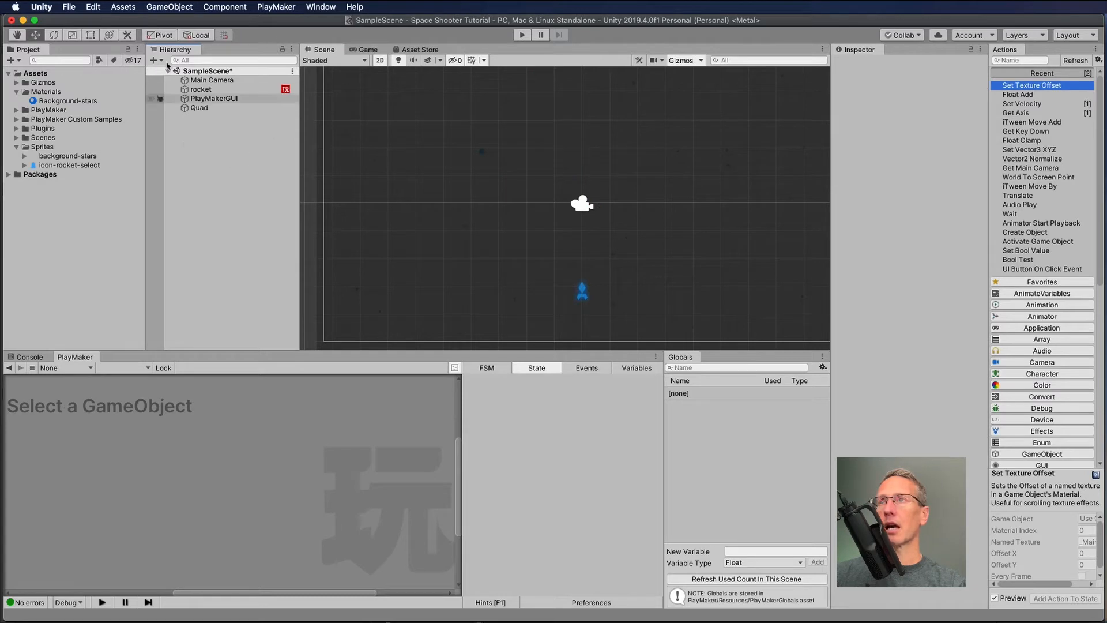
right_click(211, 126)
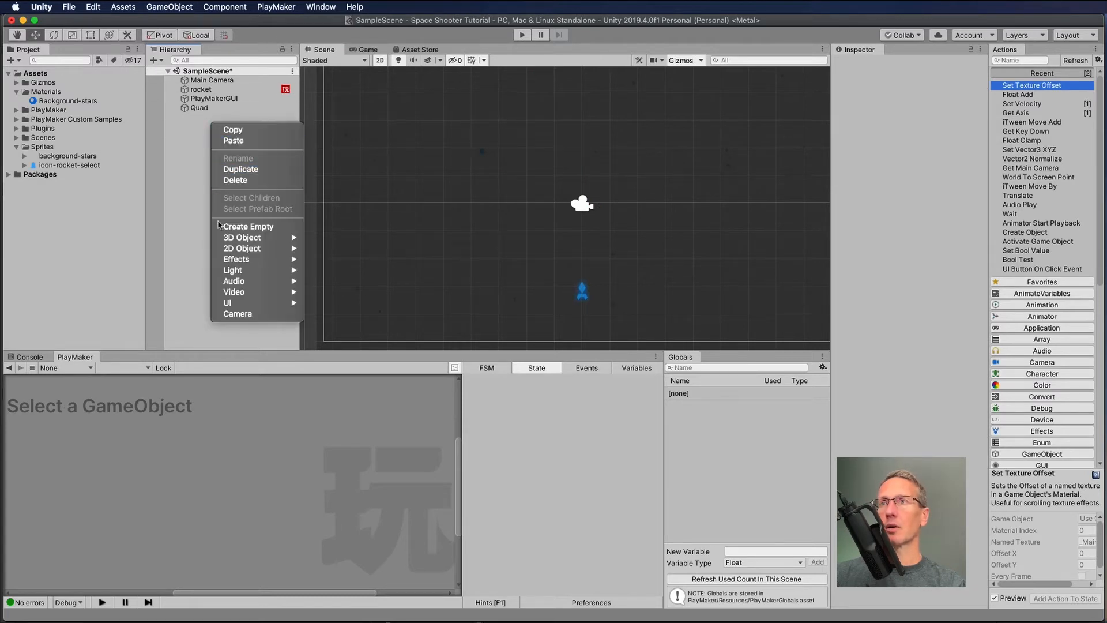
mouse_move(226, 273)
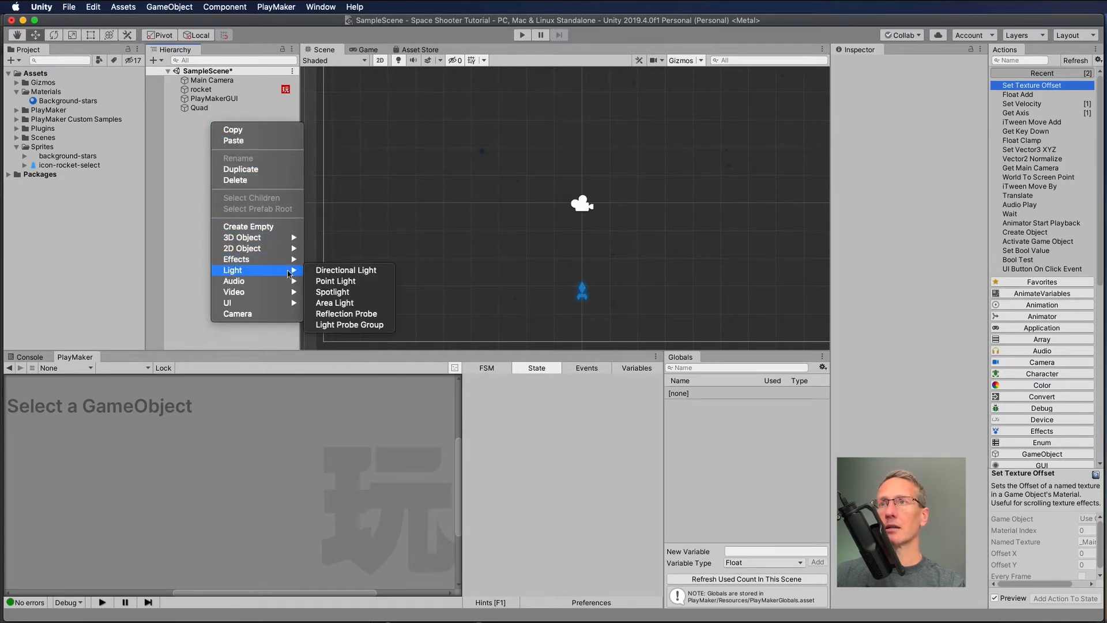
click(343, 271)
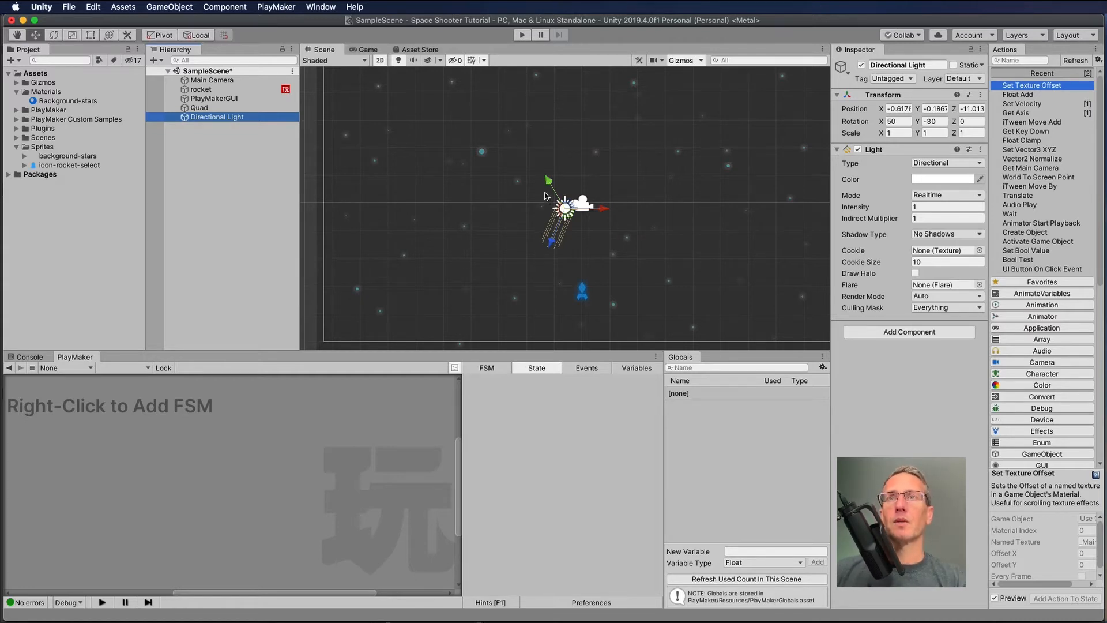
- Rotate the Directional Light to about 35.87 on the X axis and check the starfield's brightness in the game view
click(56, 36)
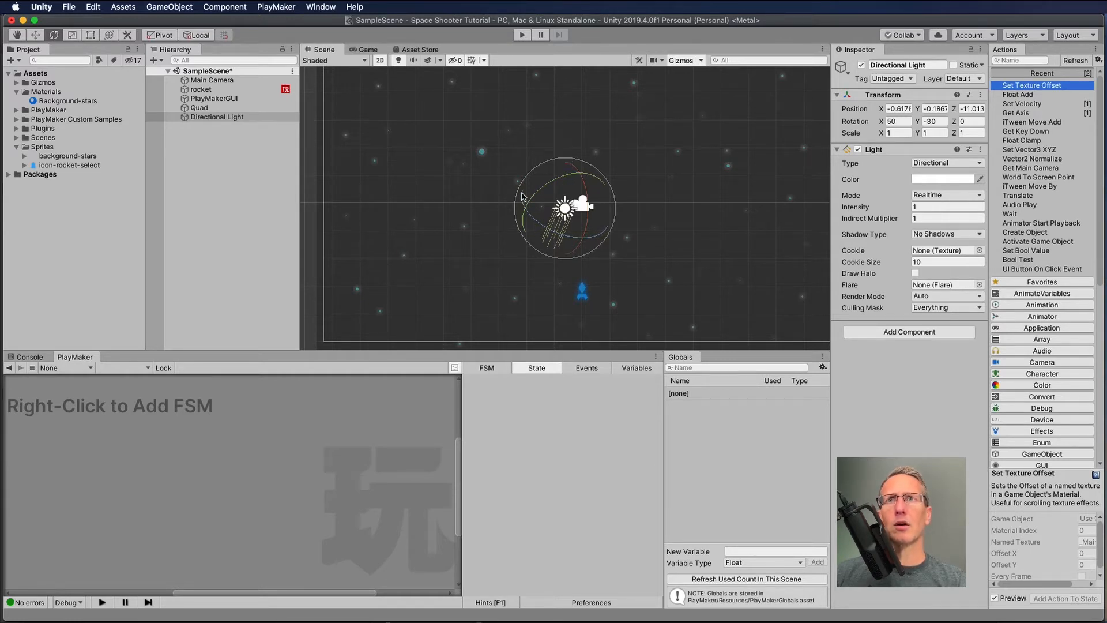
mouse_move(574, 173)
mouse_down()
mouse_move(584, 198)
mouse_move(564, 139)
mouse_move(564, 267)
mouse_move(576, 183)
mouse_up()
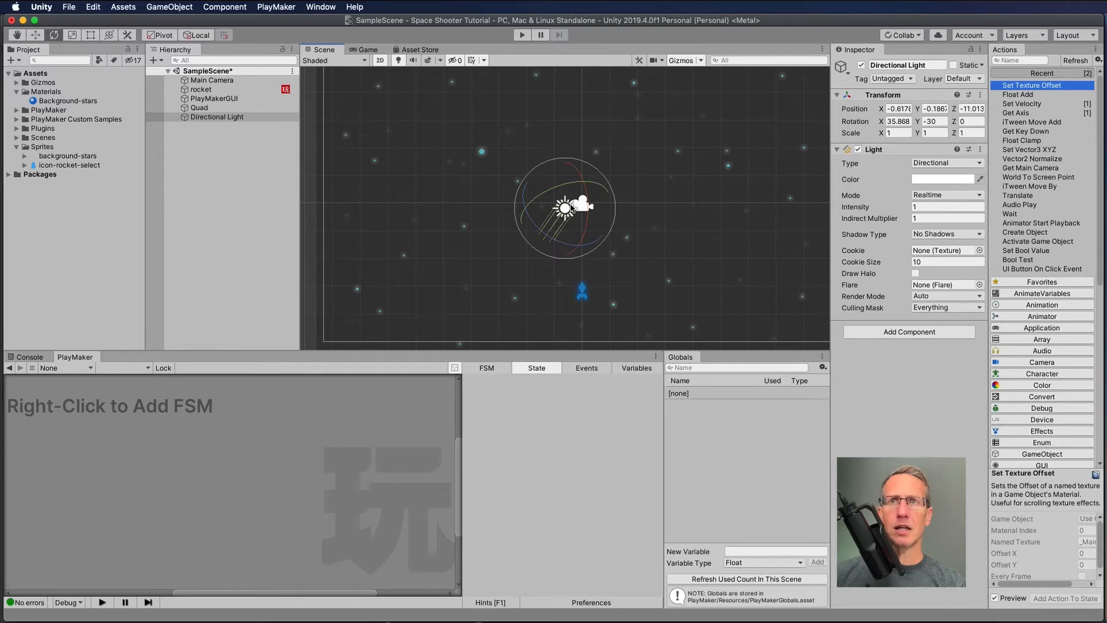
click(366, 51)
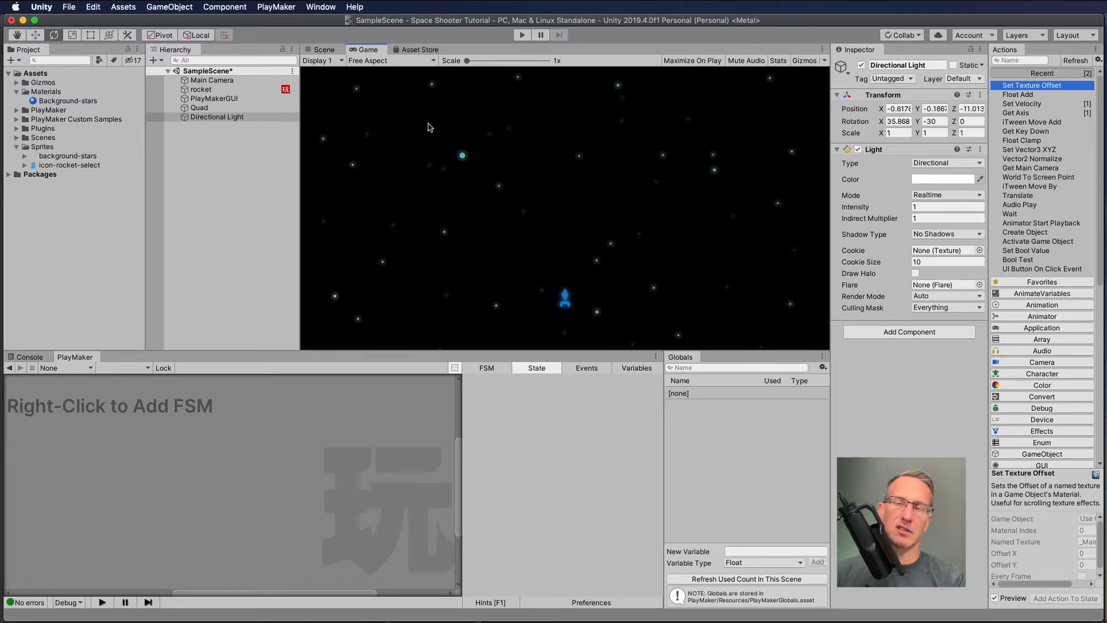
click(320, 50)
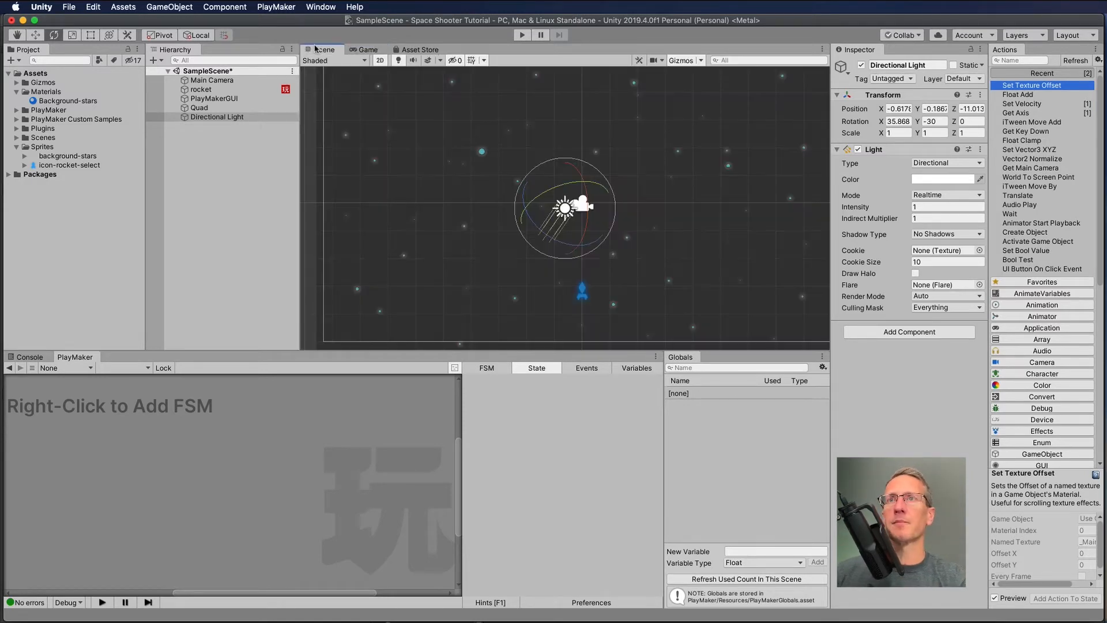
click(176, 173)
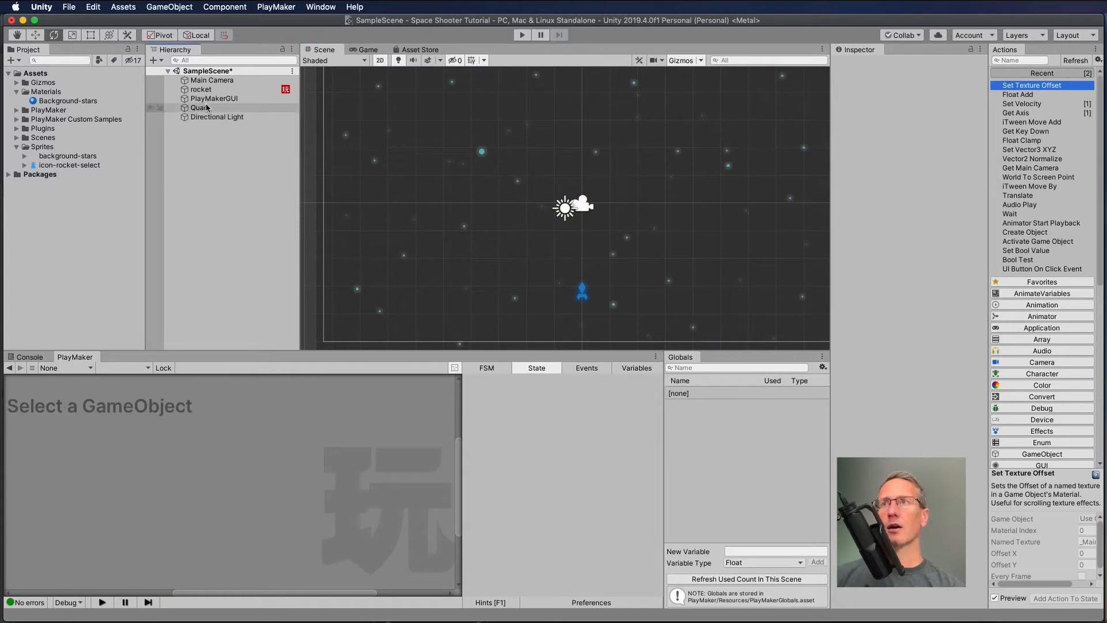
- Set the background-stars sprite's Wrap Mode to Repeat and apply the import settings
click(199, 107)
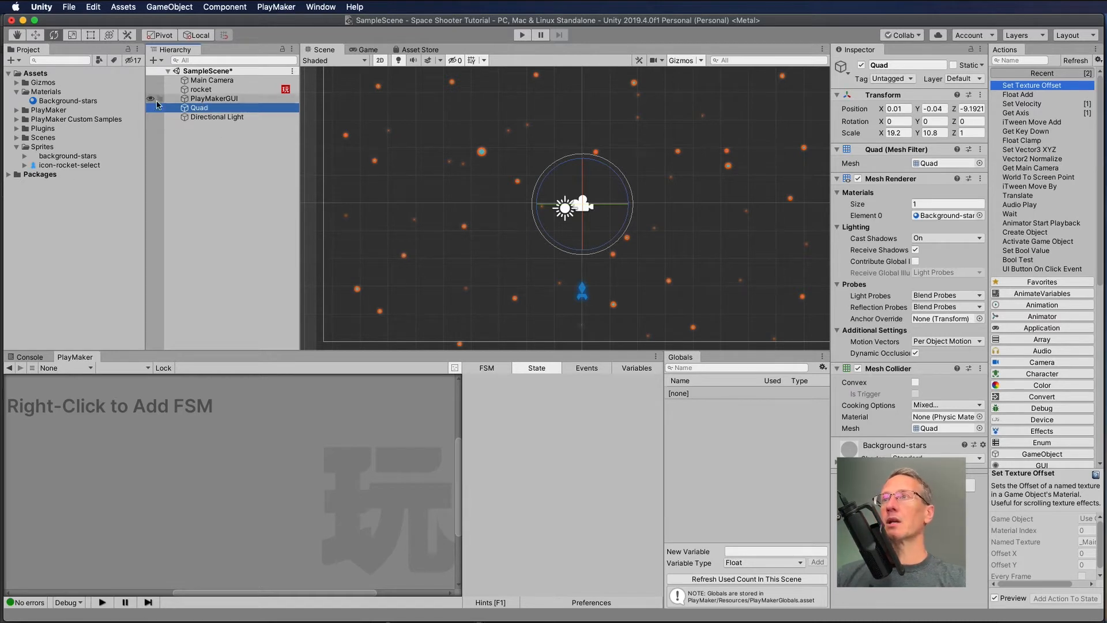
click(59, 156)
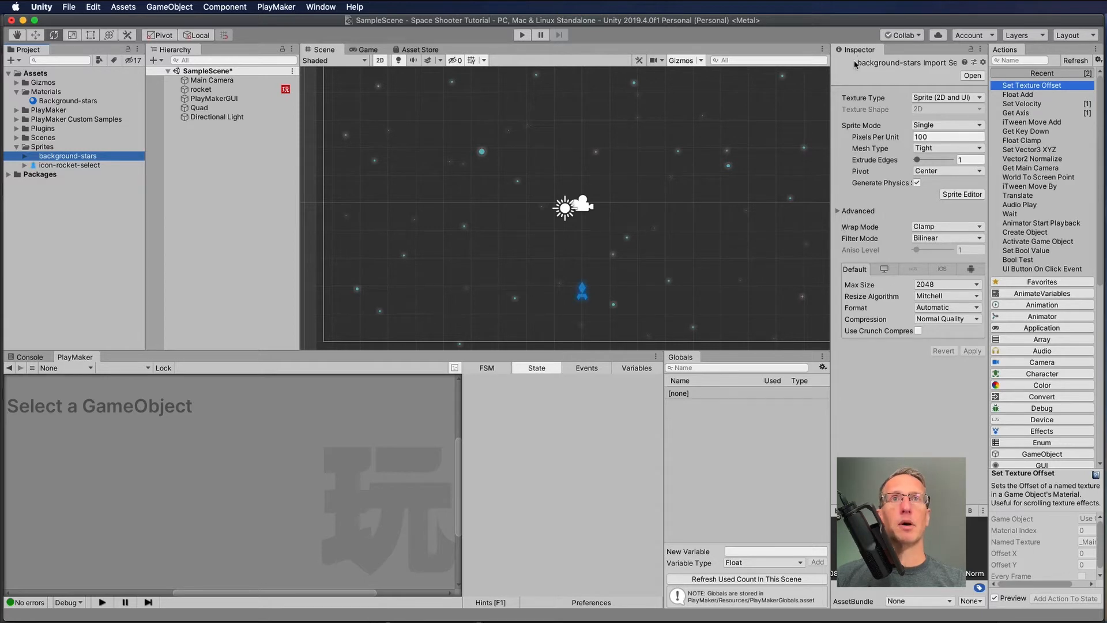
click(944, 229)
click(943, 218)
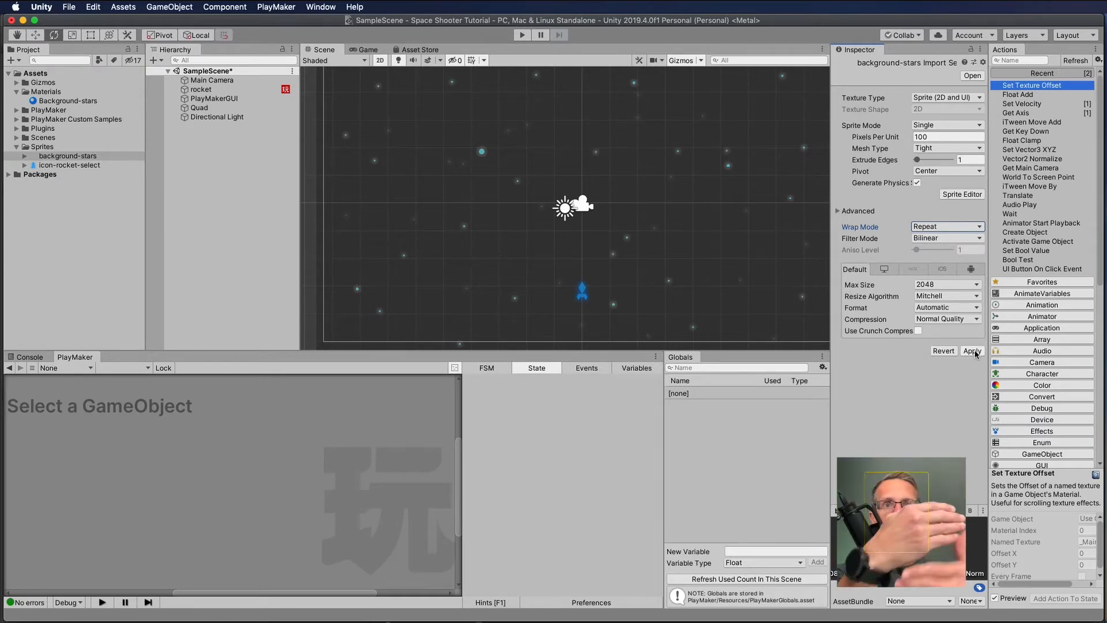
click(974, 351)
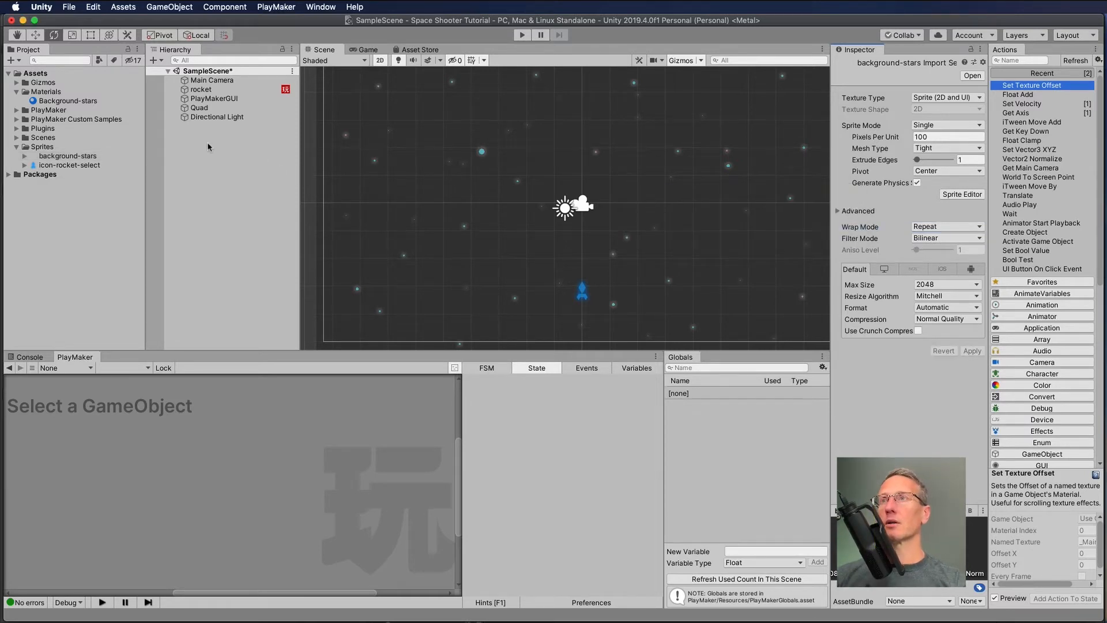
- Add a PlayMaker FSM to the Quad and name its start state backgroundMove
click(197, 109)
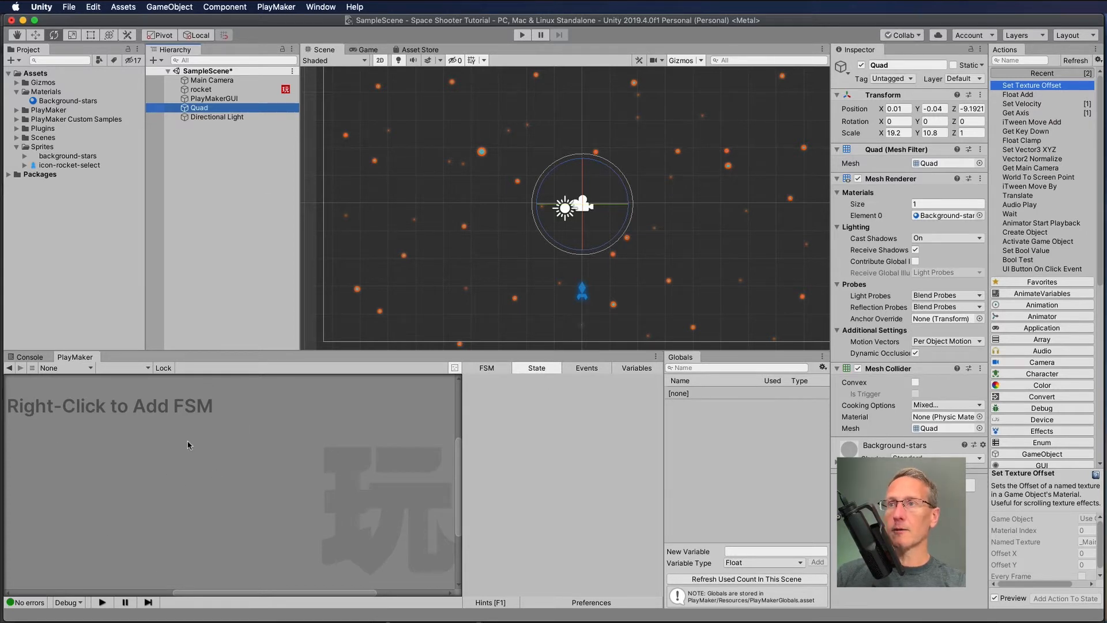
right_click(197, 452)
click(213, 454)
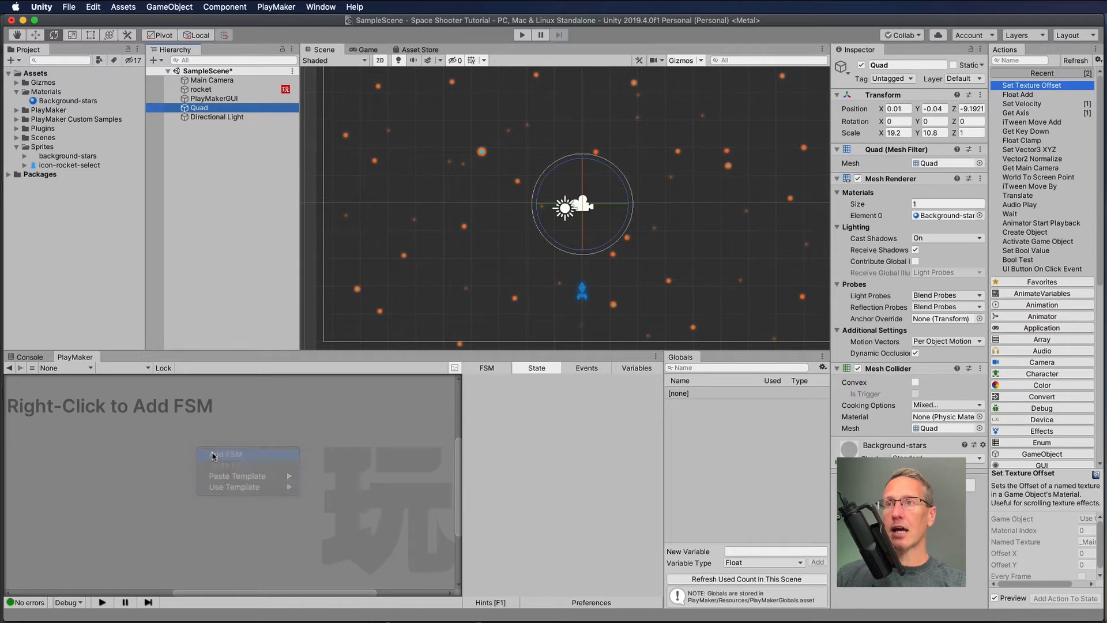
drag(53, 435, 254, 452)
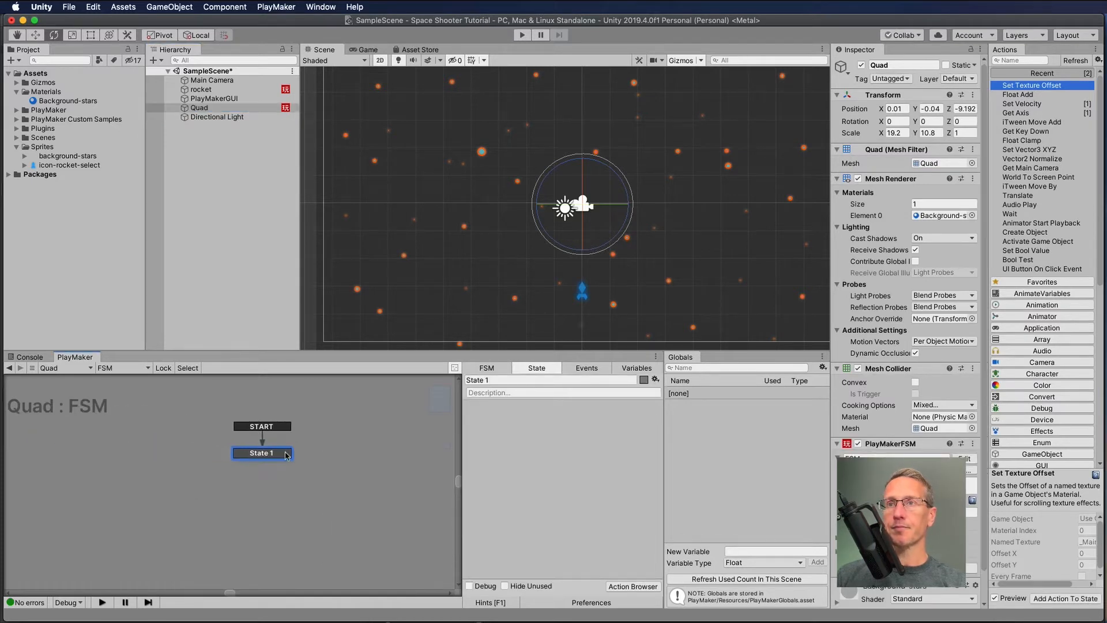
drag(505, 382, 427, 375)
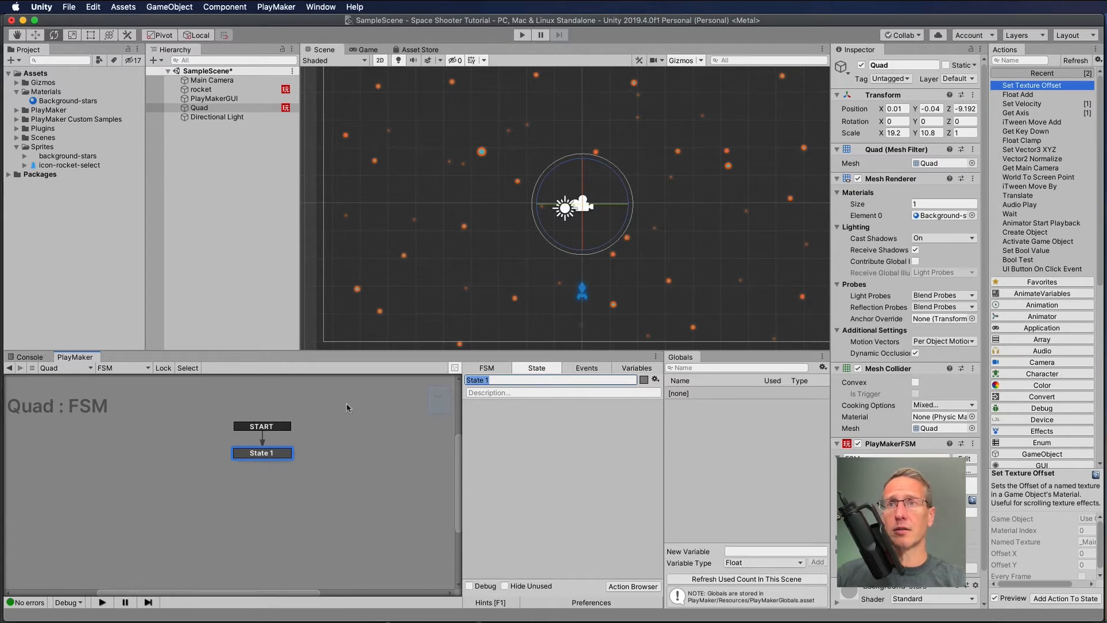
click(600, 447)
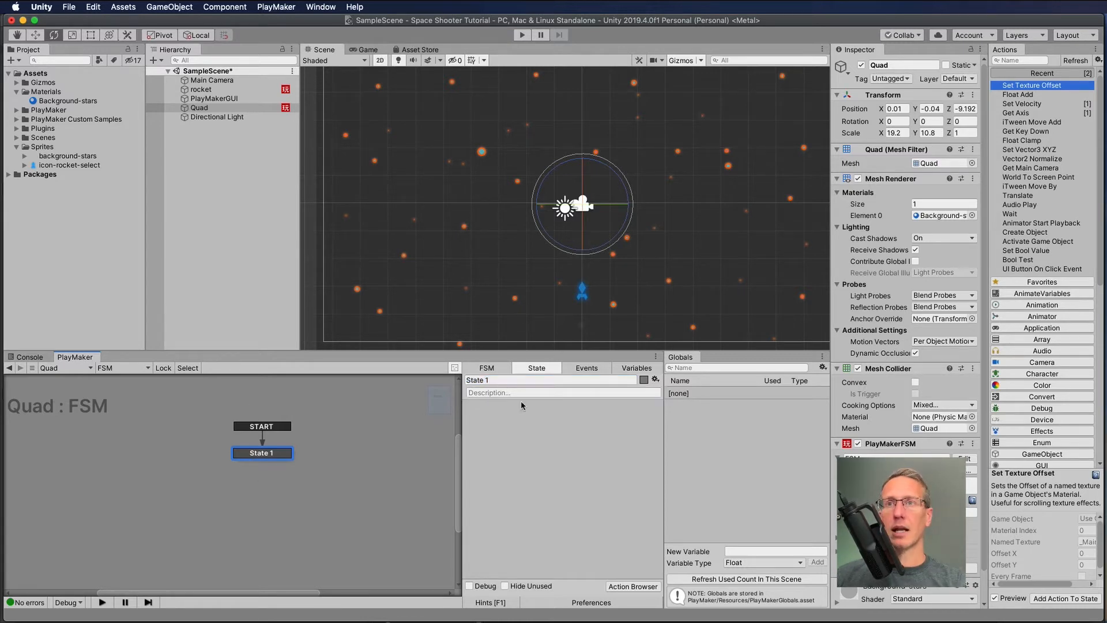
click(490, 382)
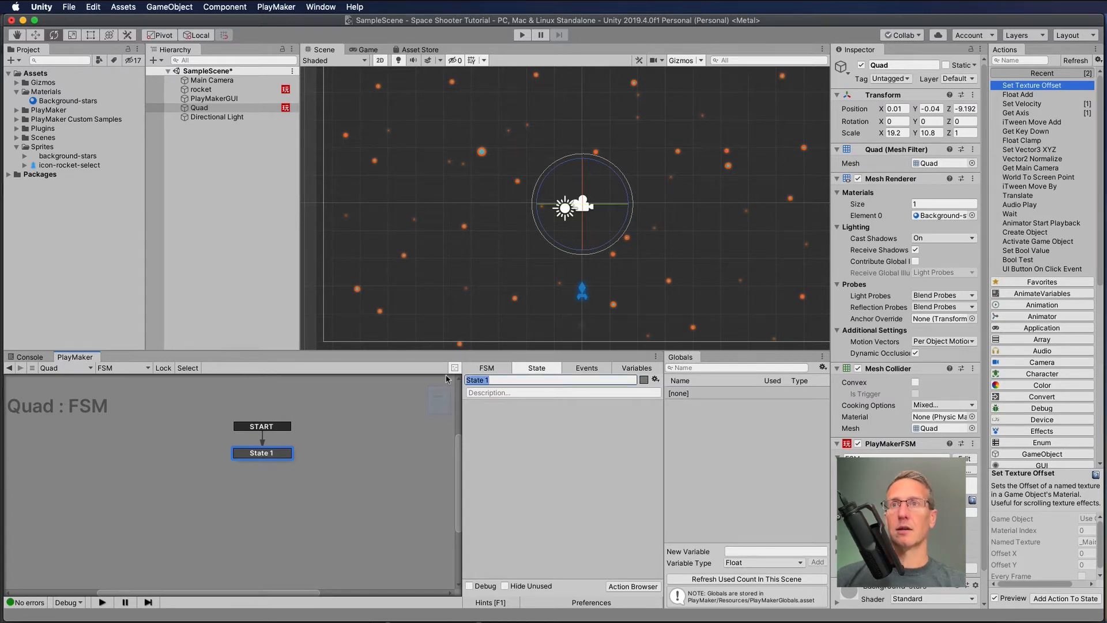
text(backgroundMove)
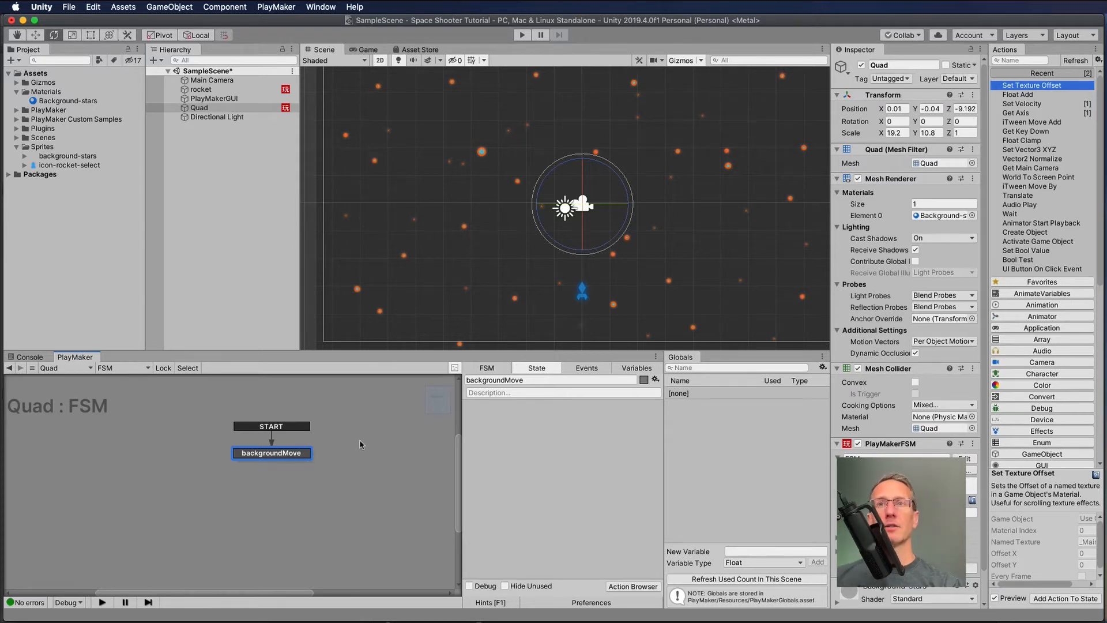
- Find the Float Add action and add it to the backgroundMove state
click(1013, 95)
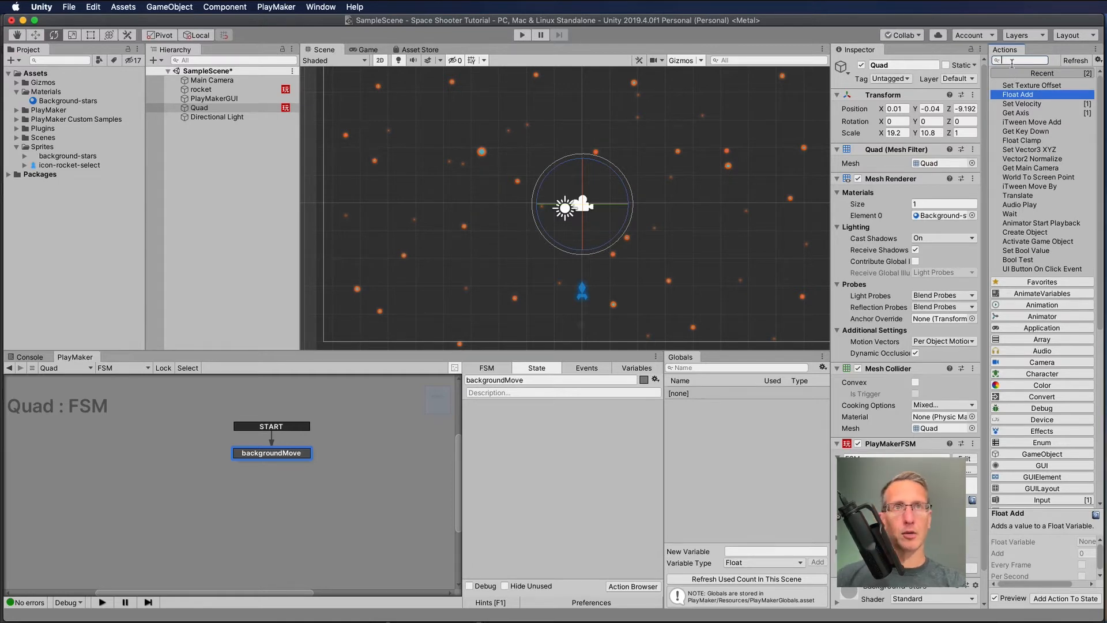
text(fla)
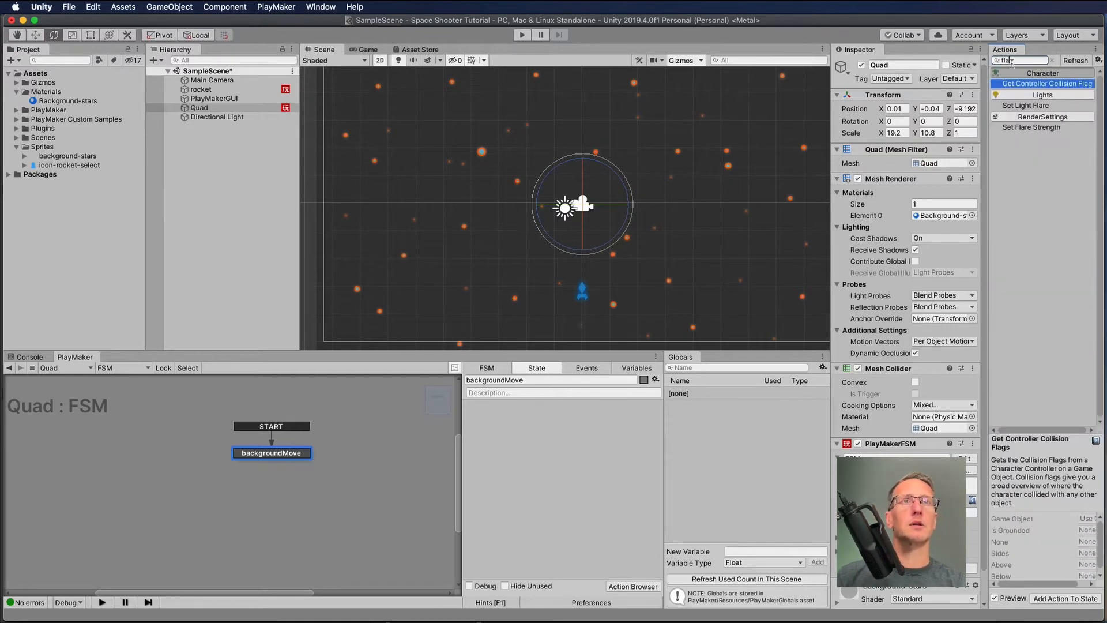
key(BackSpace)
text(oa)
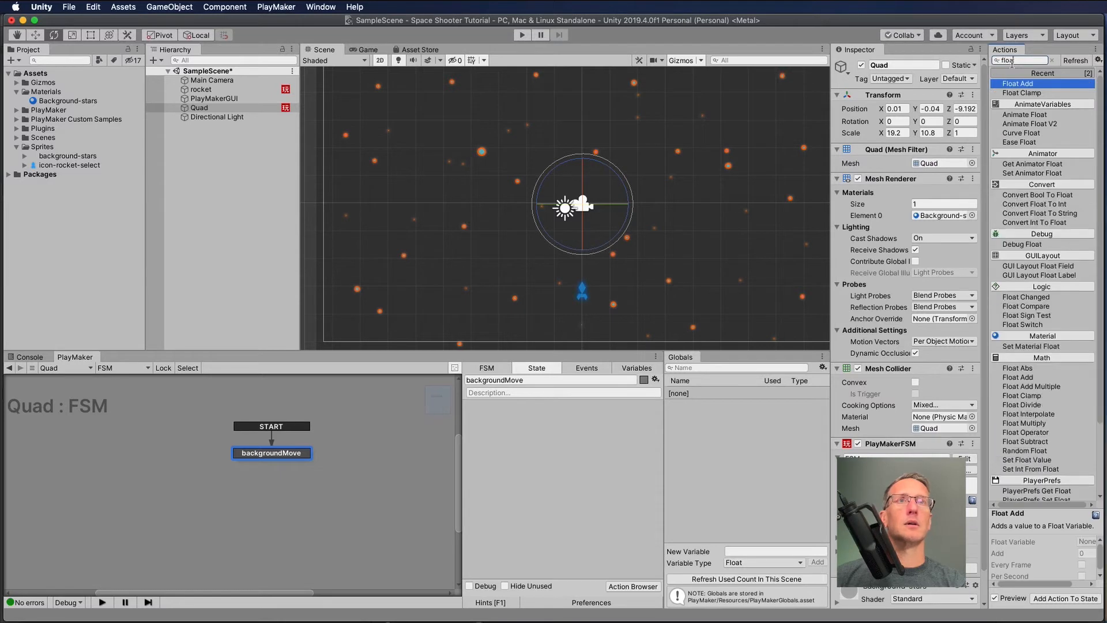
text(t)
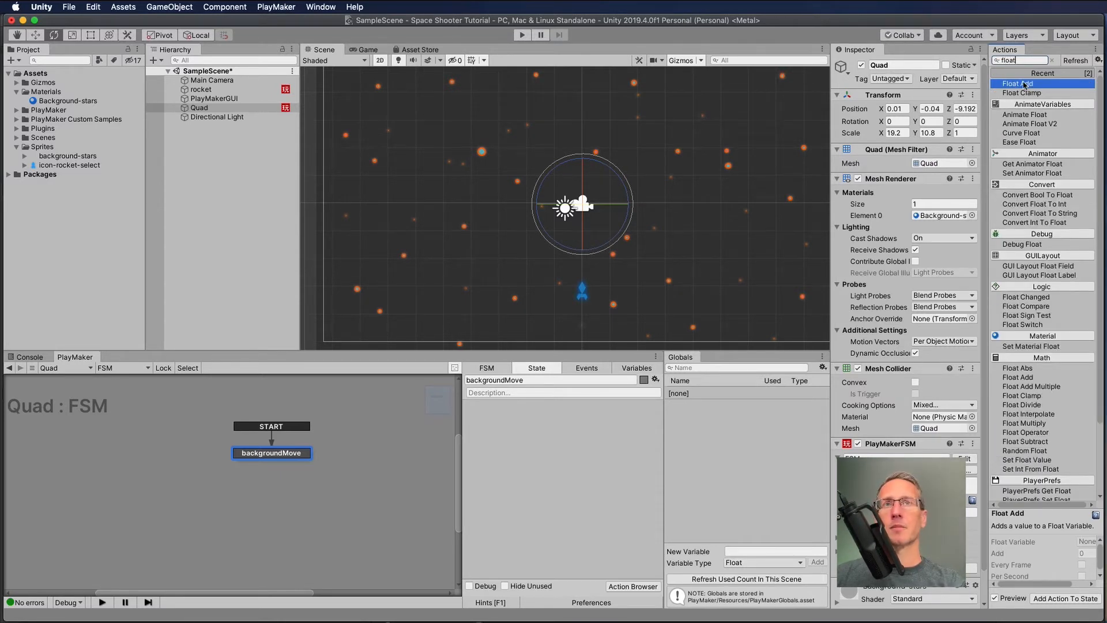
drag(1024, 85, 567, 447)
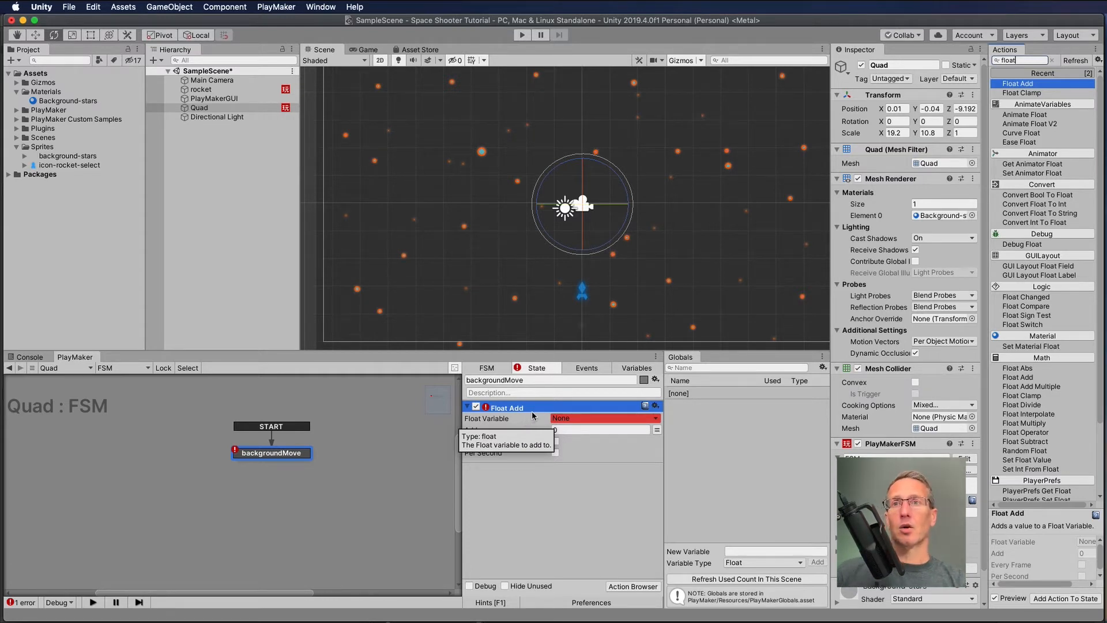
- Create a new variable named movement as the Float Variable of the Float Add action
click(568, 418)
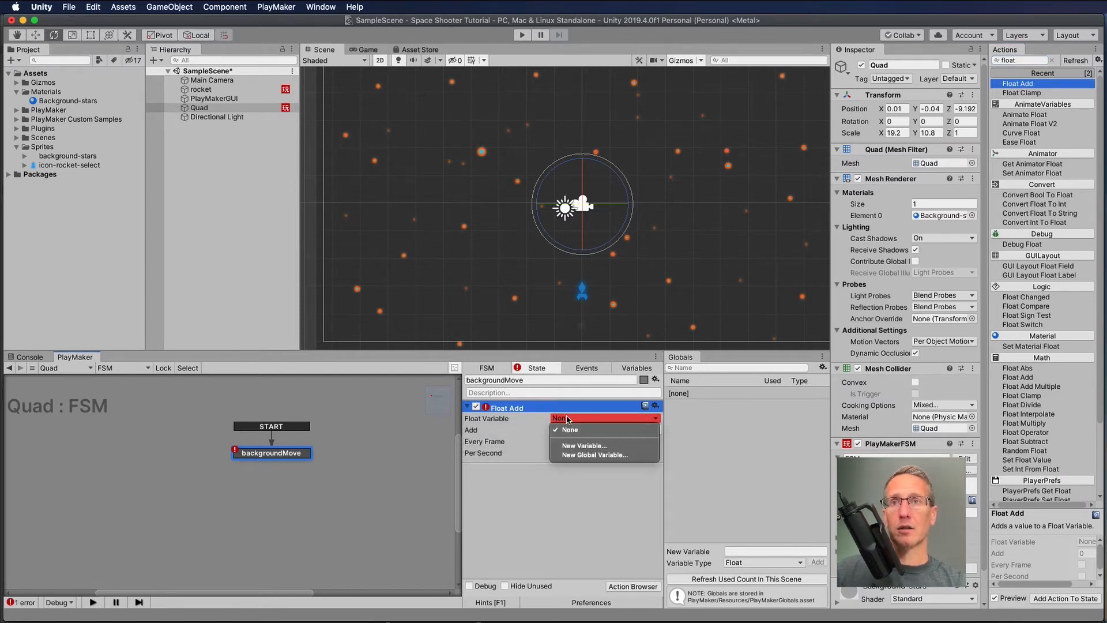
click(586, 446)
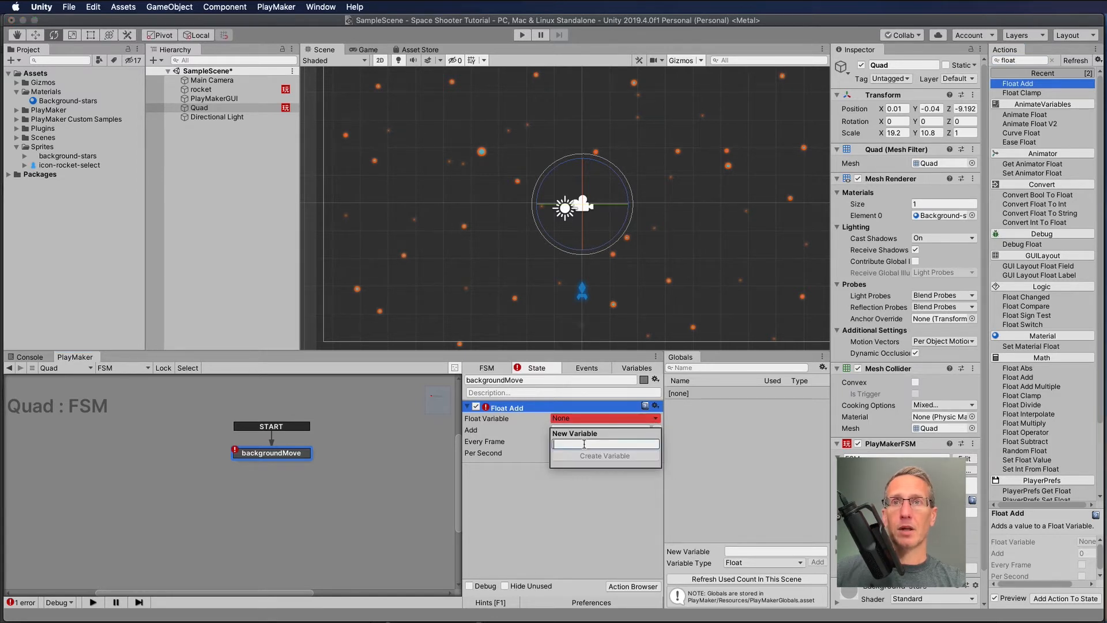
text(m)
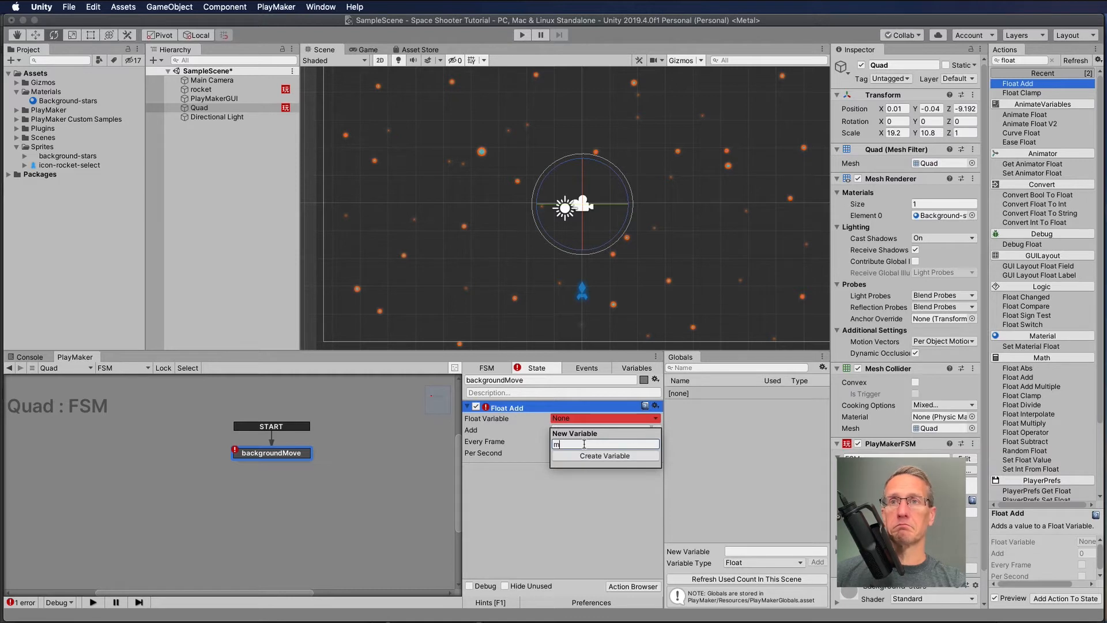
text(ovement)
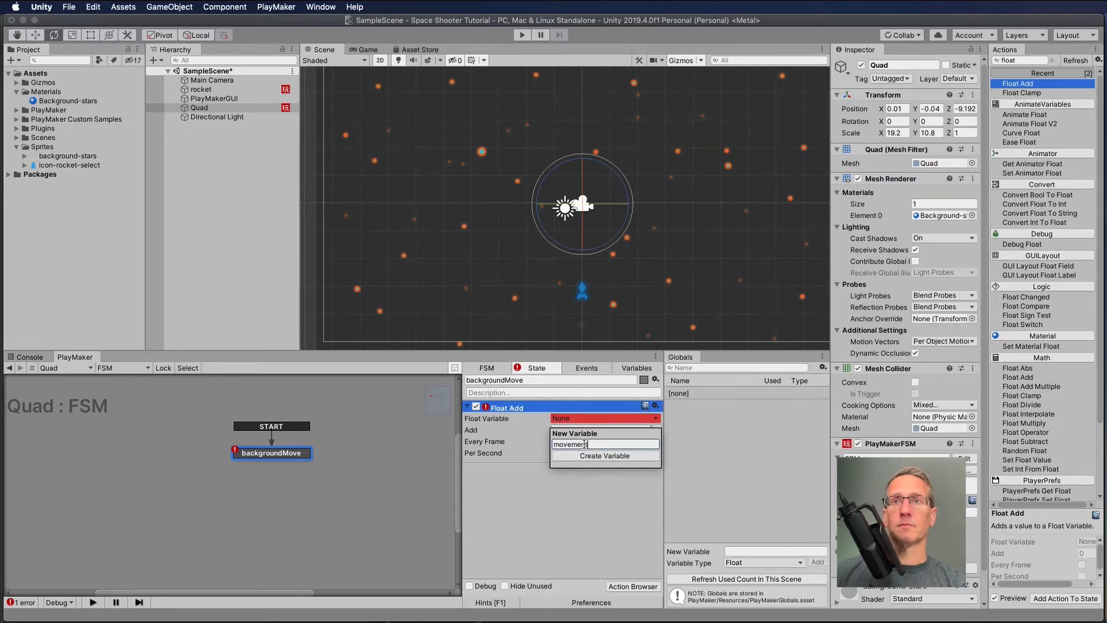
key(Return)
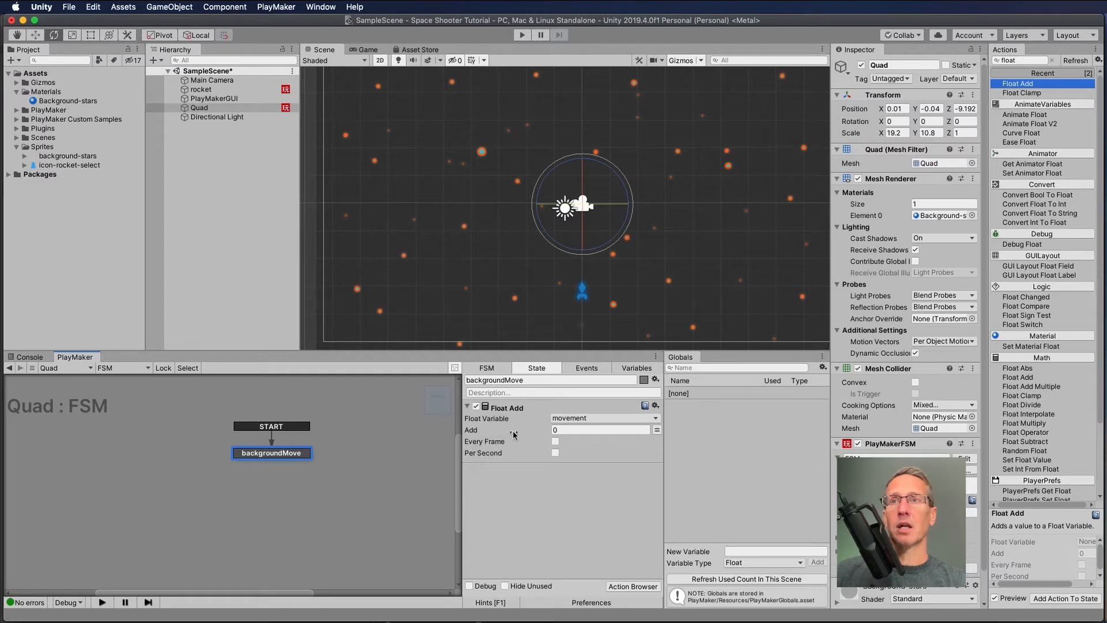
- Make the Float Add action run every frame and set its Add amount to 0.4
click(556, 442)
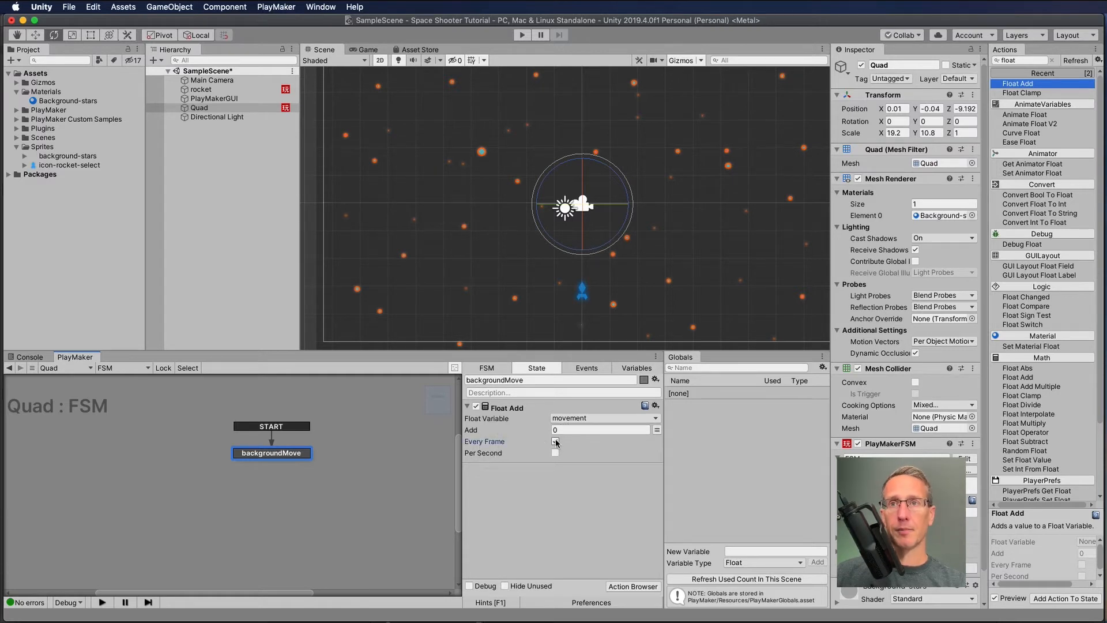
click(554, 430)
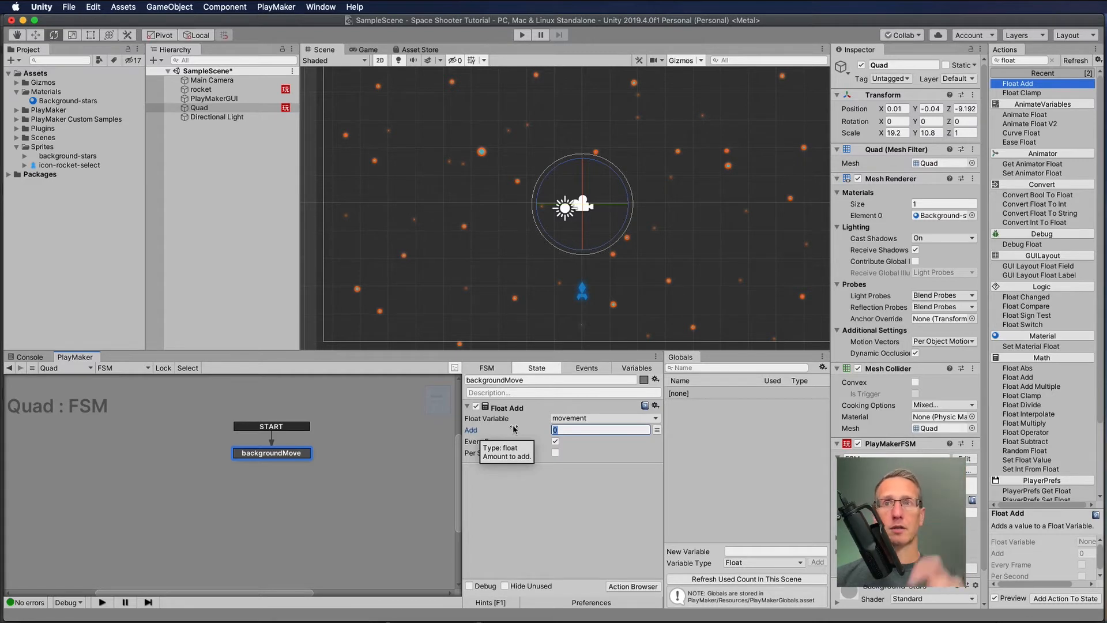
text(0.4)
click(475, 472)
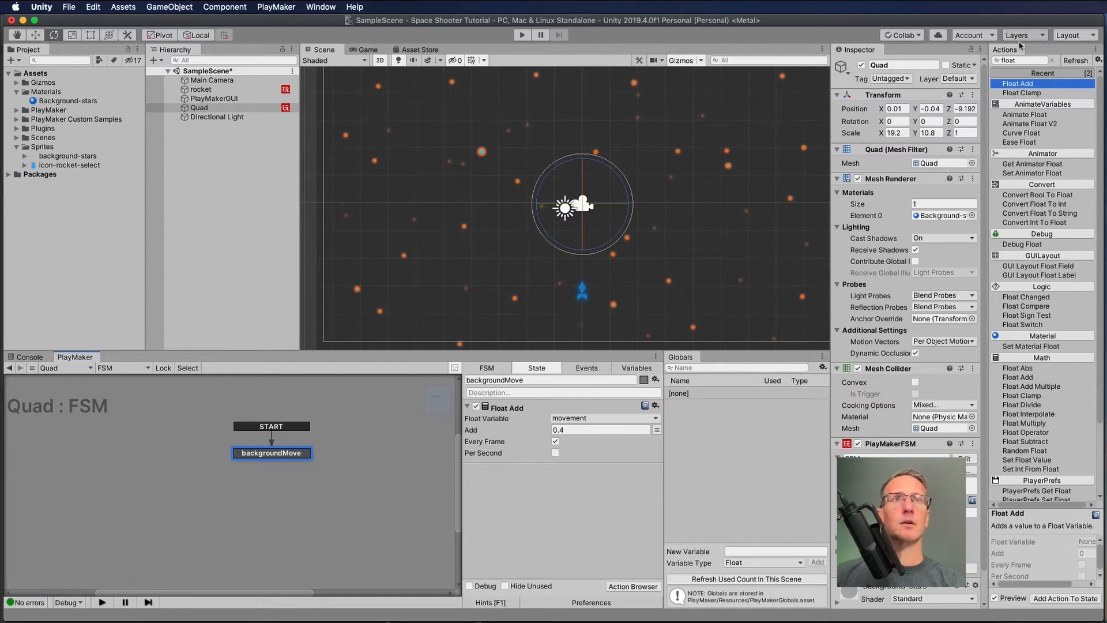
- Find the Set Texture Offset action and add it below Float Add in the backgroundMove state
click(1017, 60)
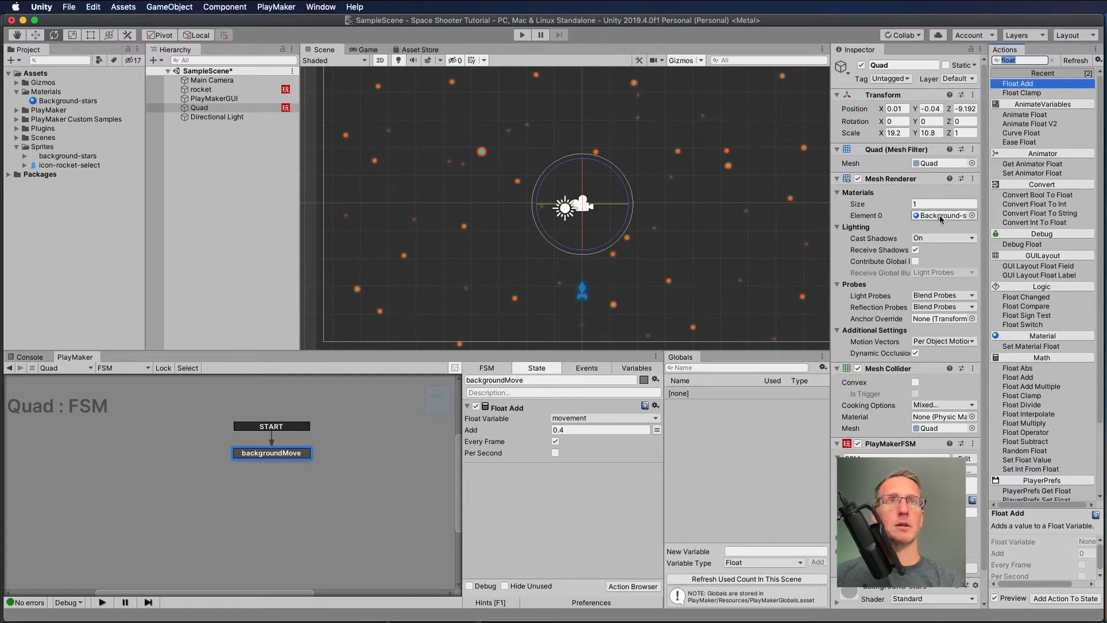
text(text)
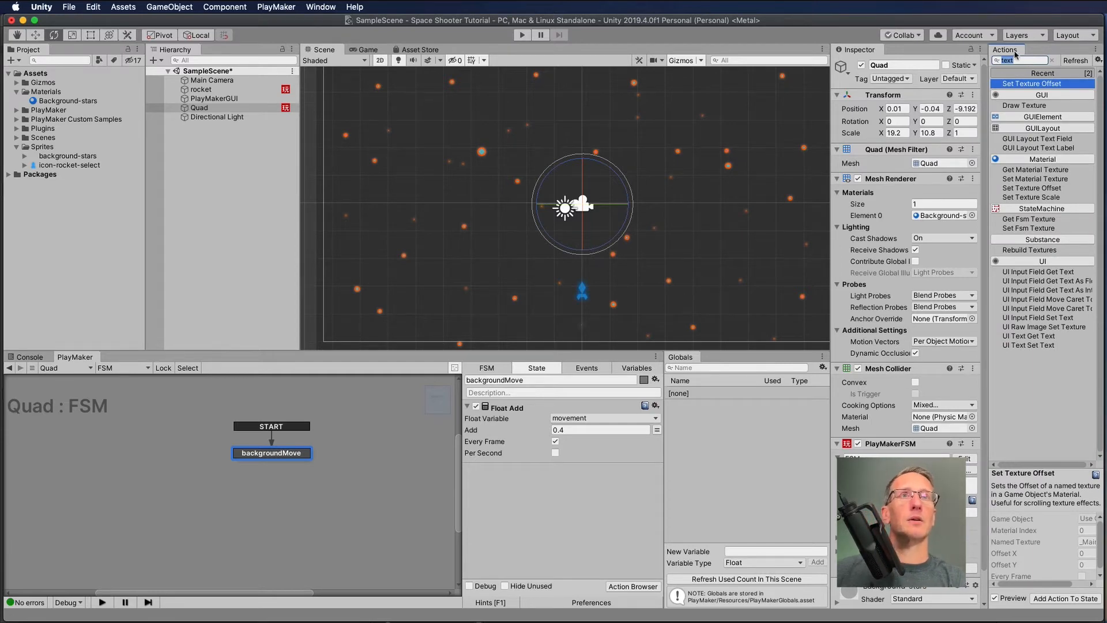
click(1017, 60)
key(BackSpace)
key(BackSpace)
text(text)
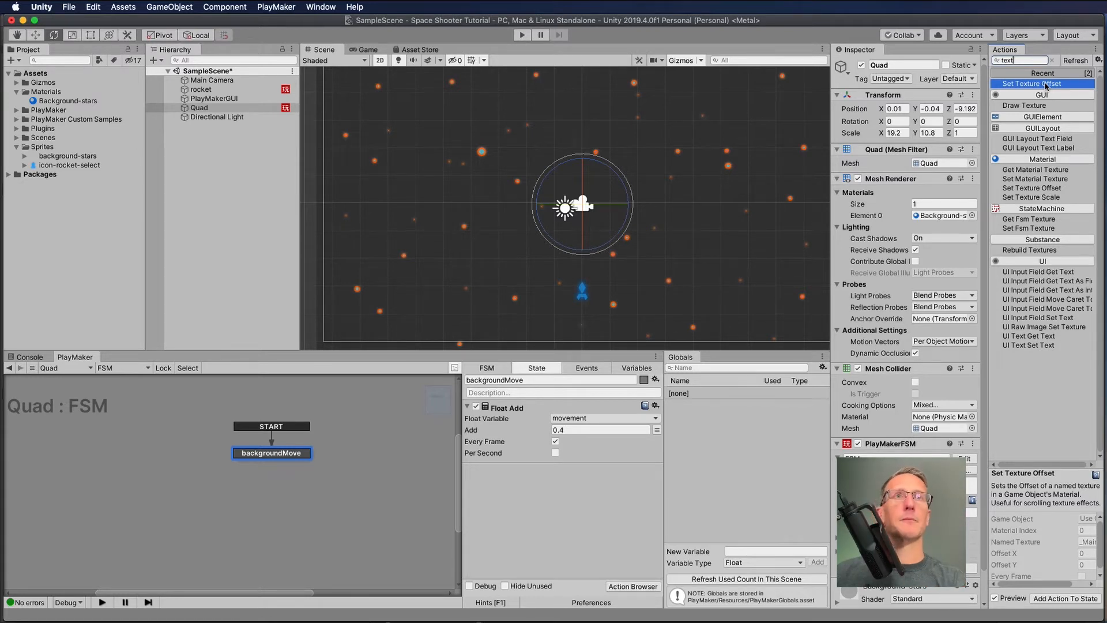
drag(1046, 85, 559, 500)
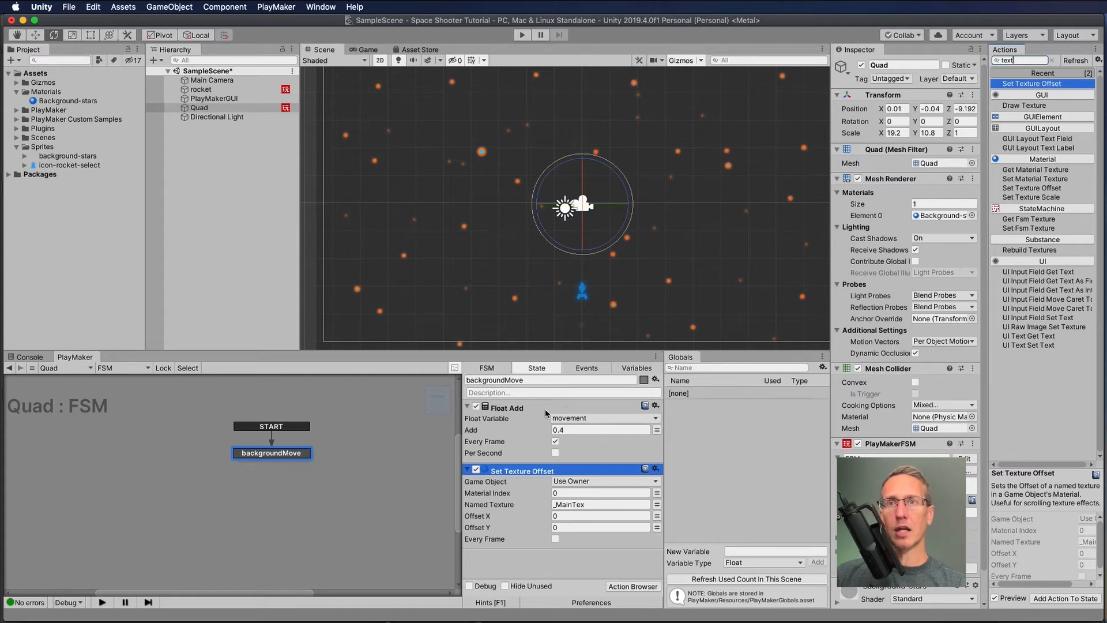
- Assign the movement variable to Offset Y of the Set Texture Offset action
click(658, 527)
click(635, 527)
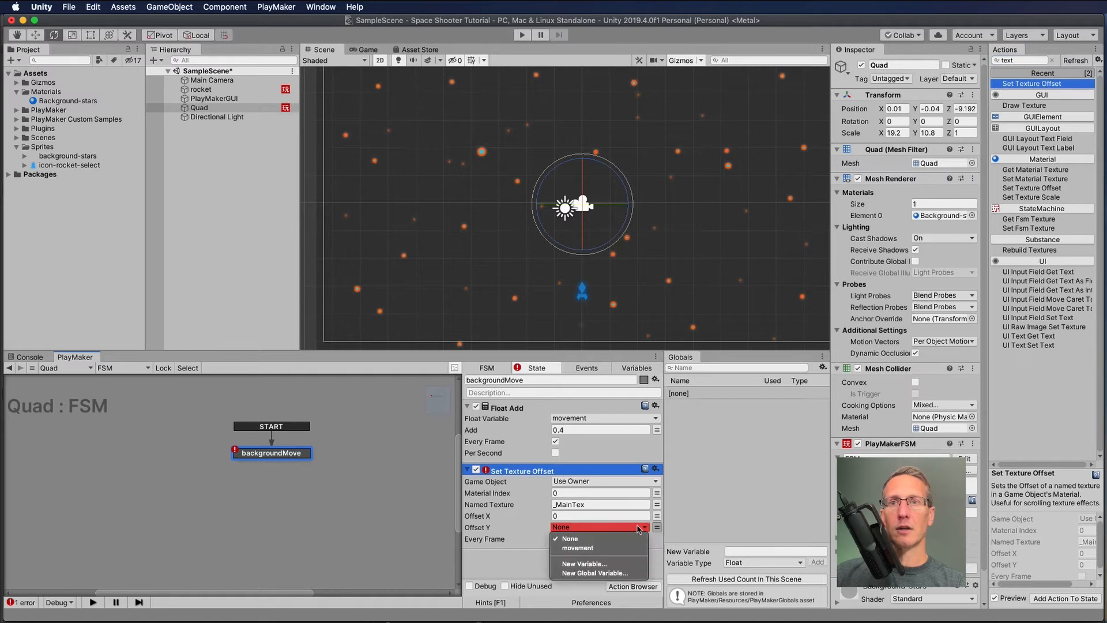
click(587, 548)
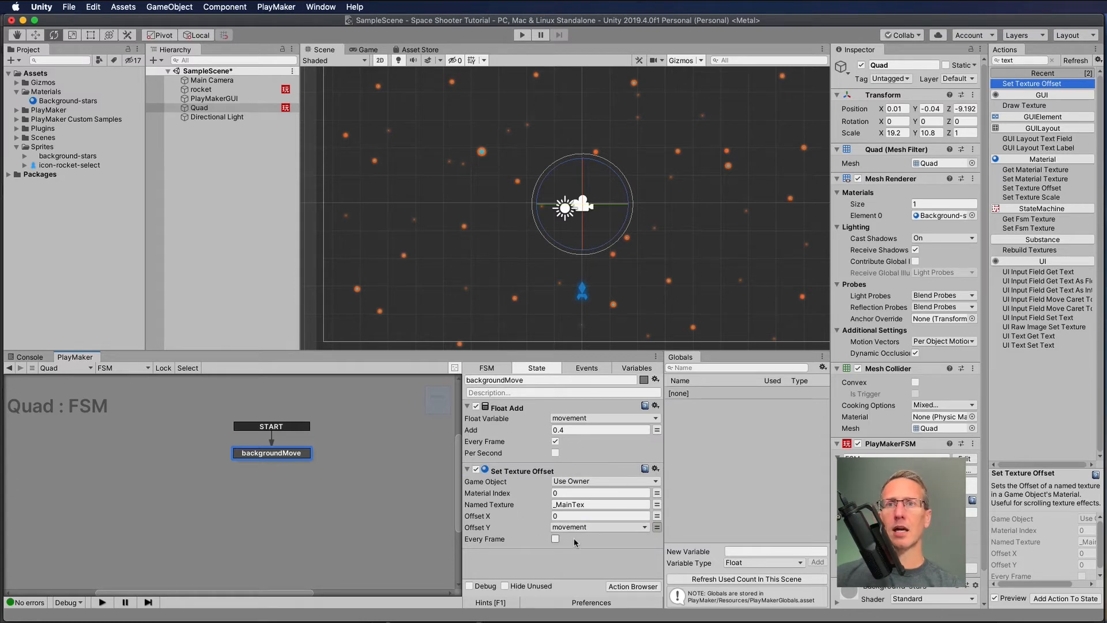
- Make the Set Texture Offset action run every frame and play-test the scrolling background
click(554, 539)
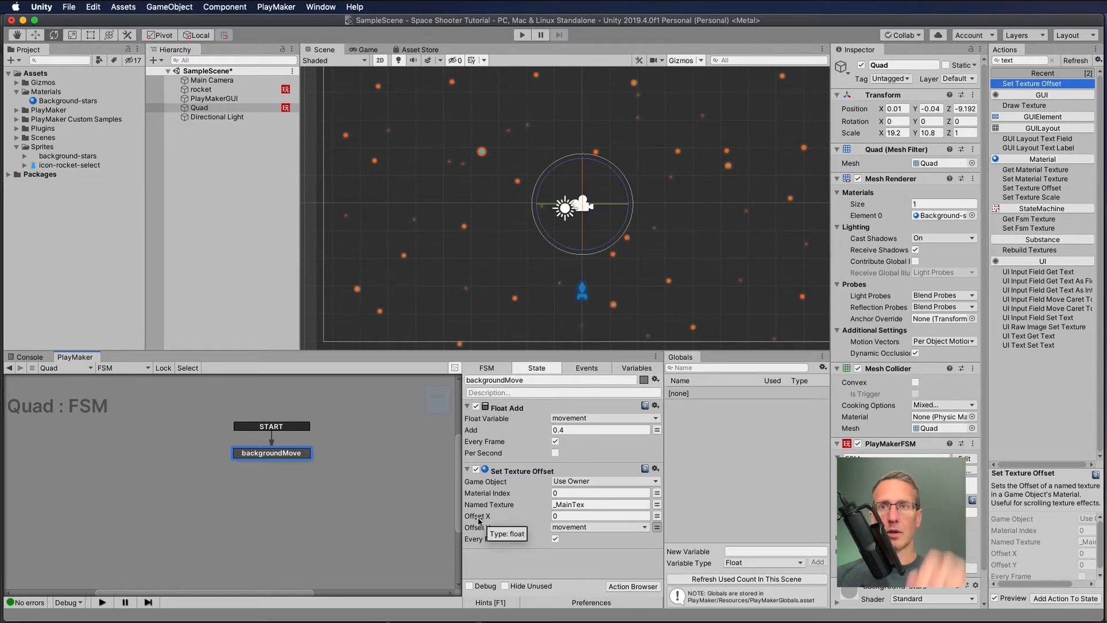
click(521, 35)
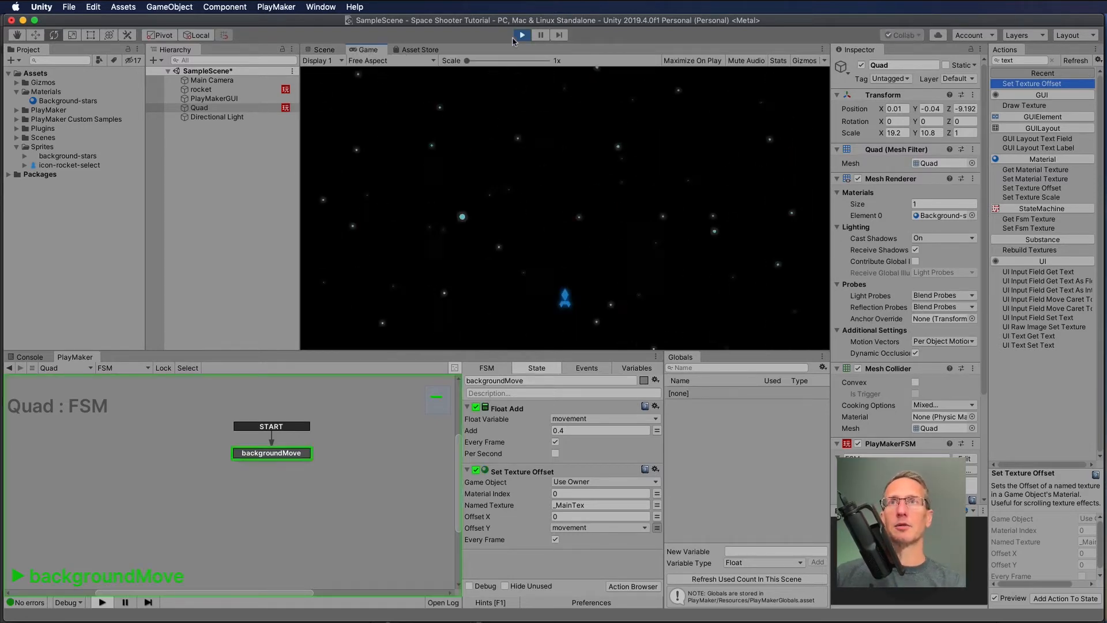
click(522, 36)
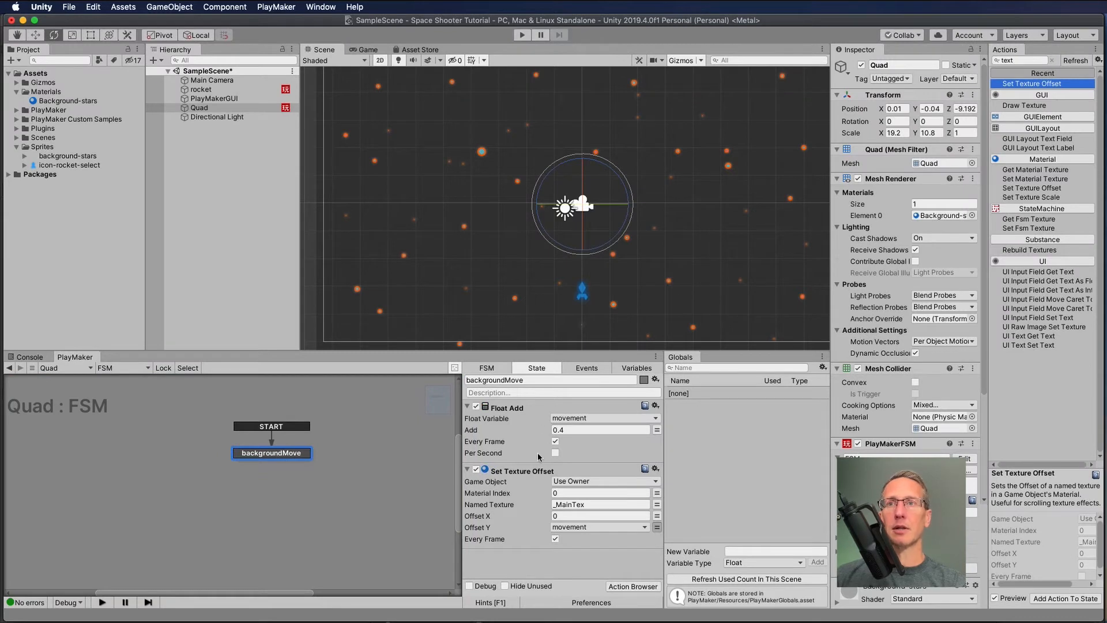
- Make the Float Add action apply per second and play-test the background speed
click(555, 452)
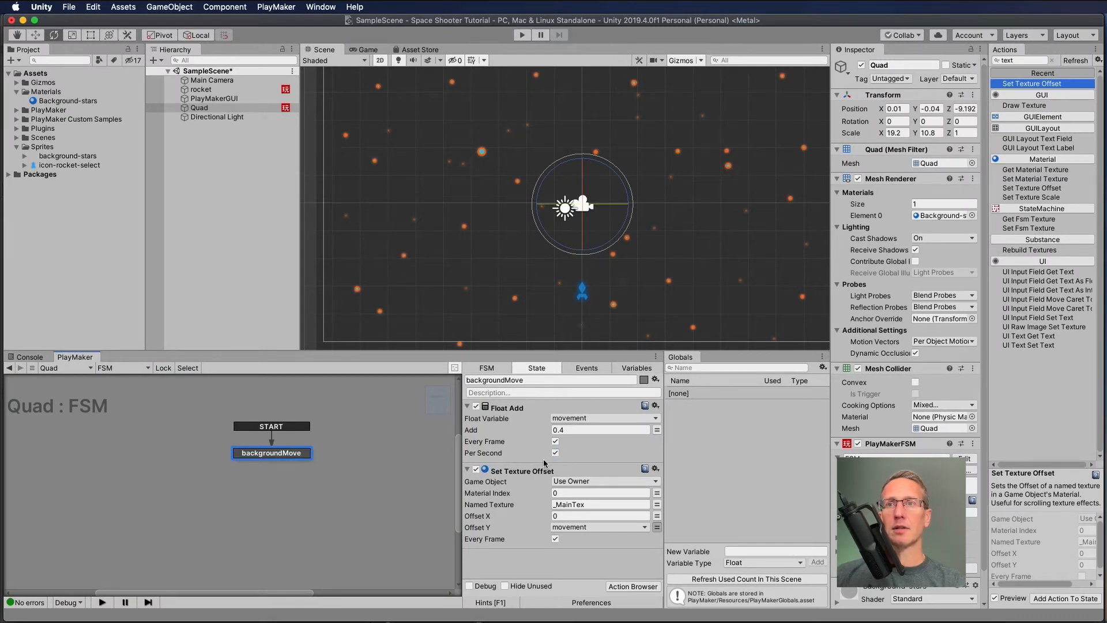
click(523, 35)
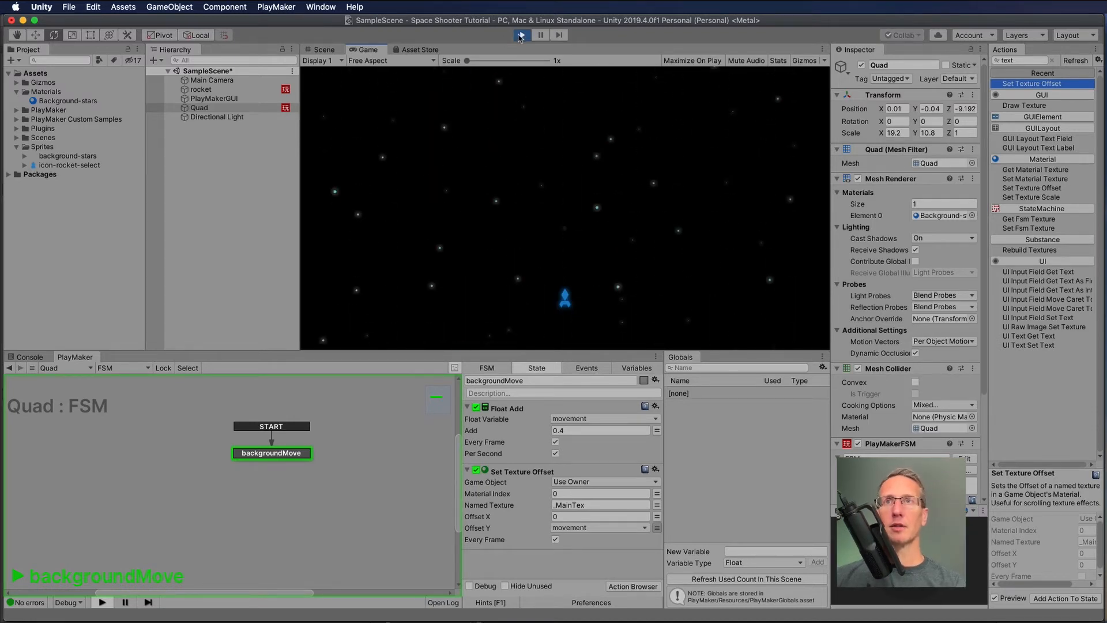
click(522, 35)
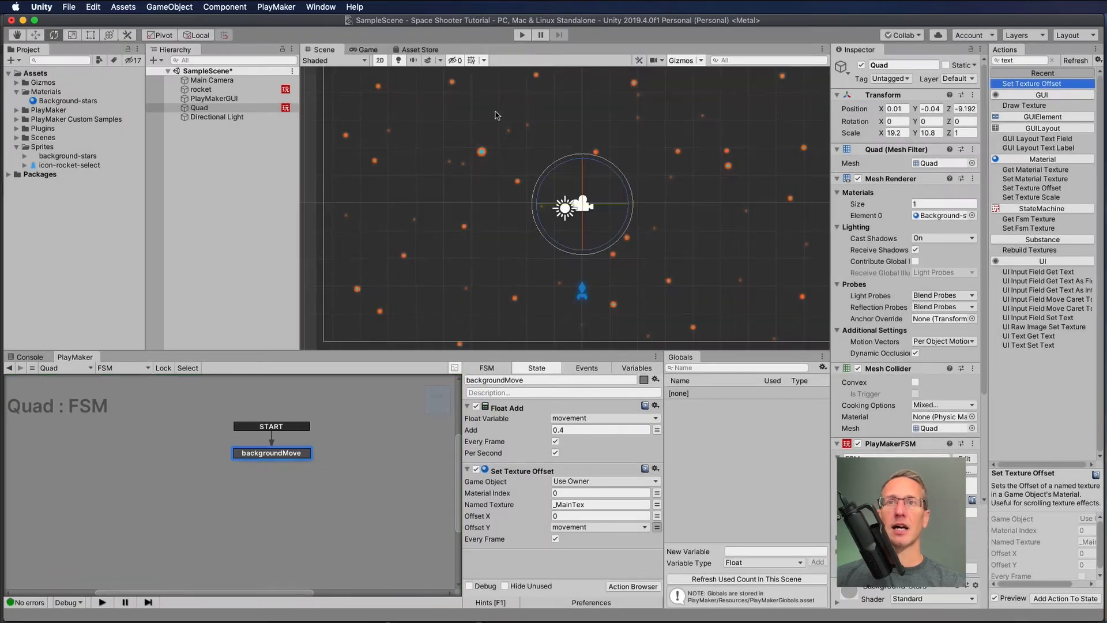
- Set the Float Add amount of the Quad's backgroundMove state to 0.1 and play-test the scrolling
click(556, 441)
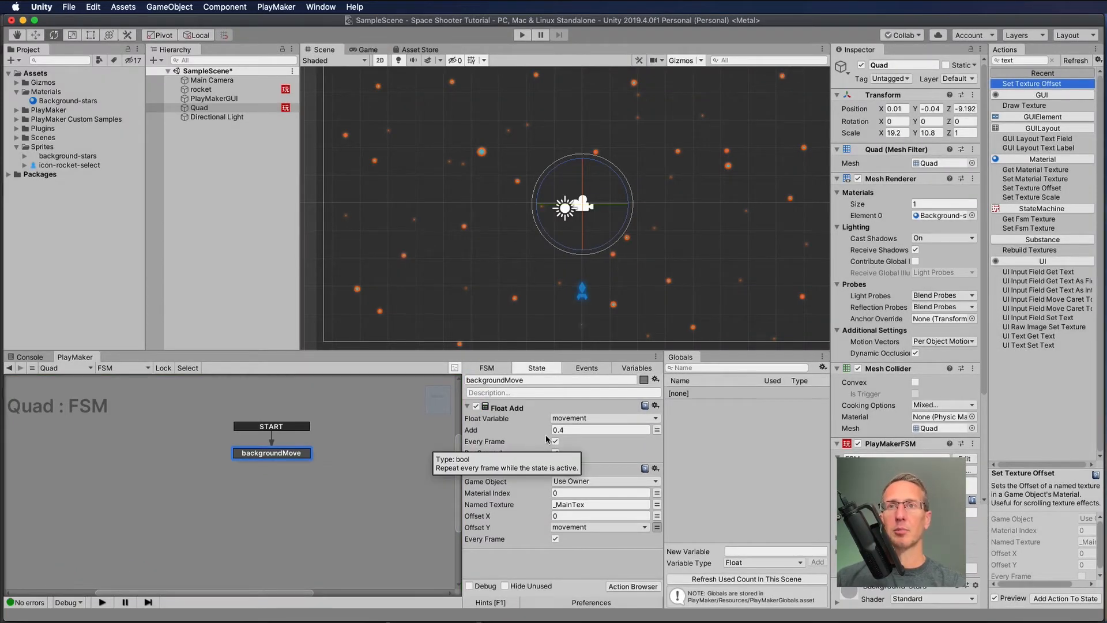
click(563, 431)
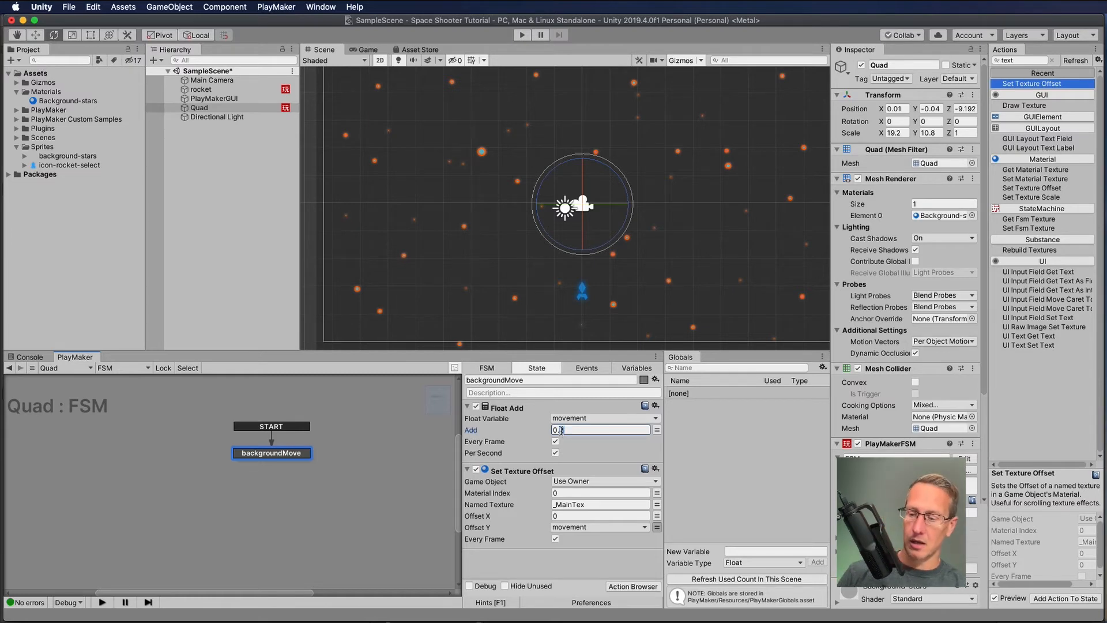
text(1)
key(Return)
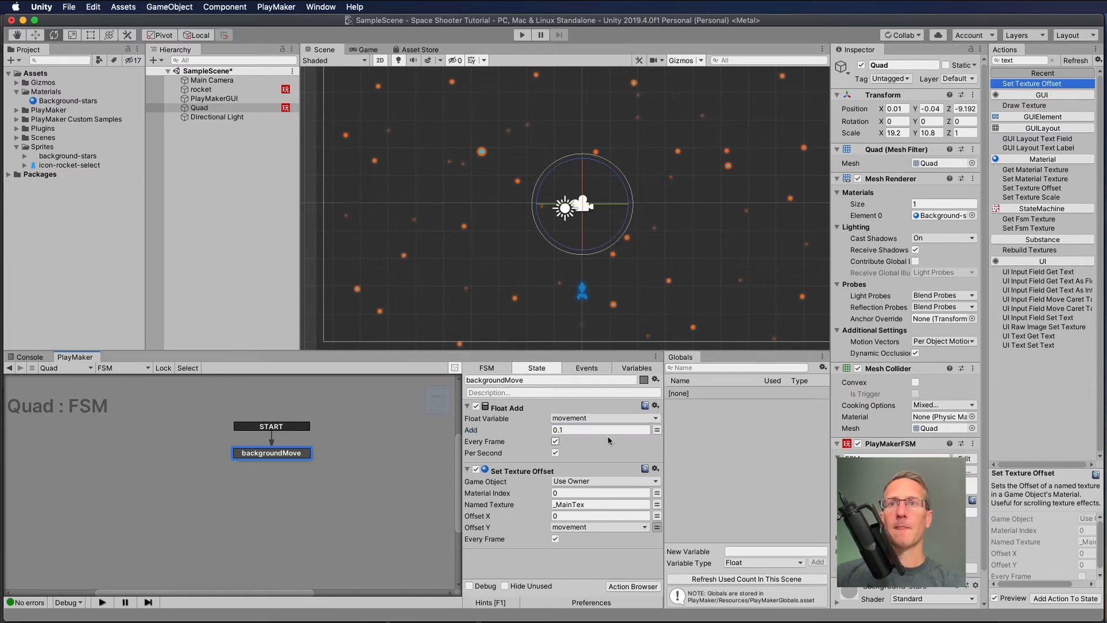
click(519, 35)
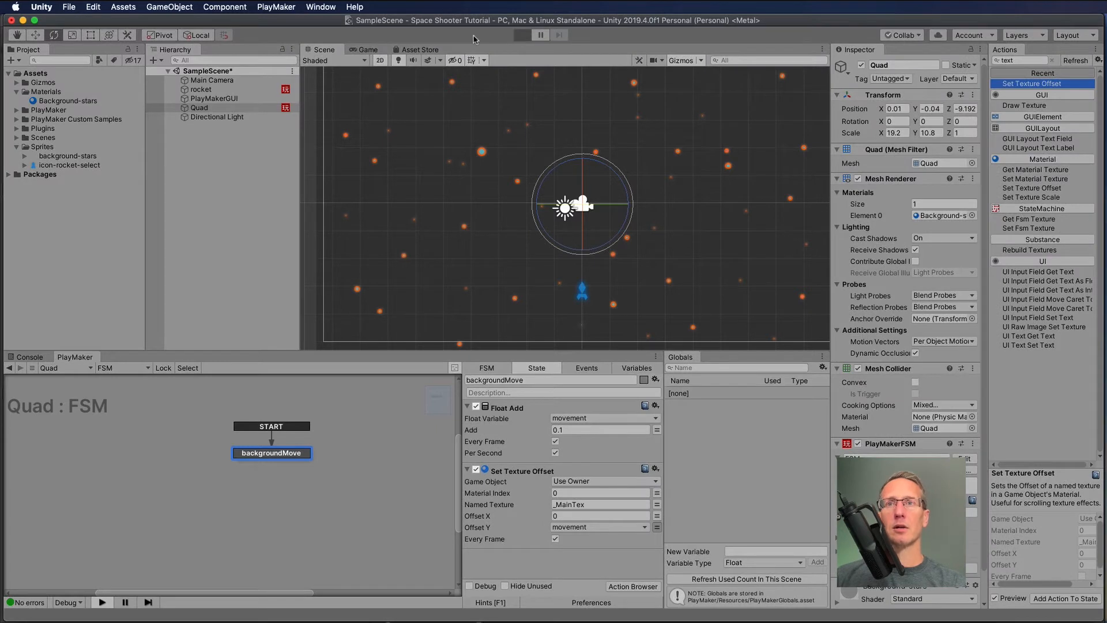
click(523, 35)
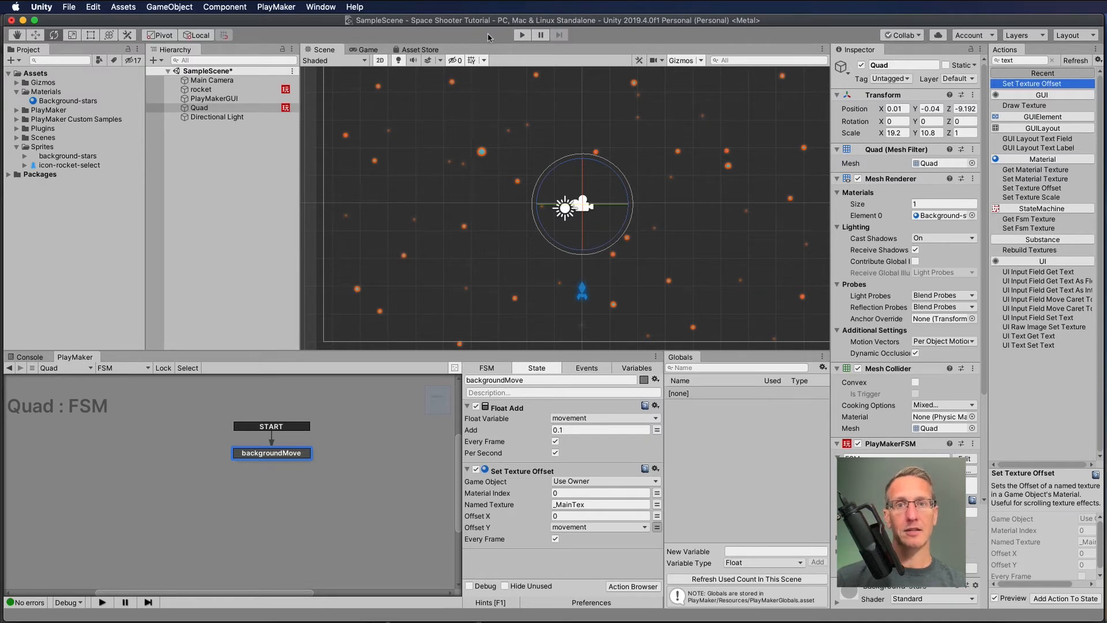
- Duplicate the Quad background object with its FSM and select the copy
click(222, 129)
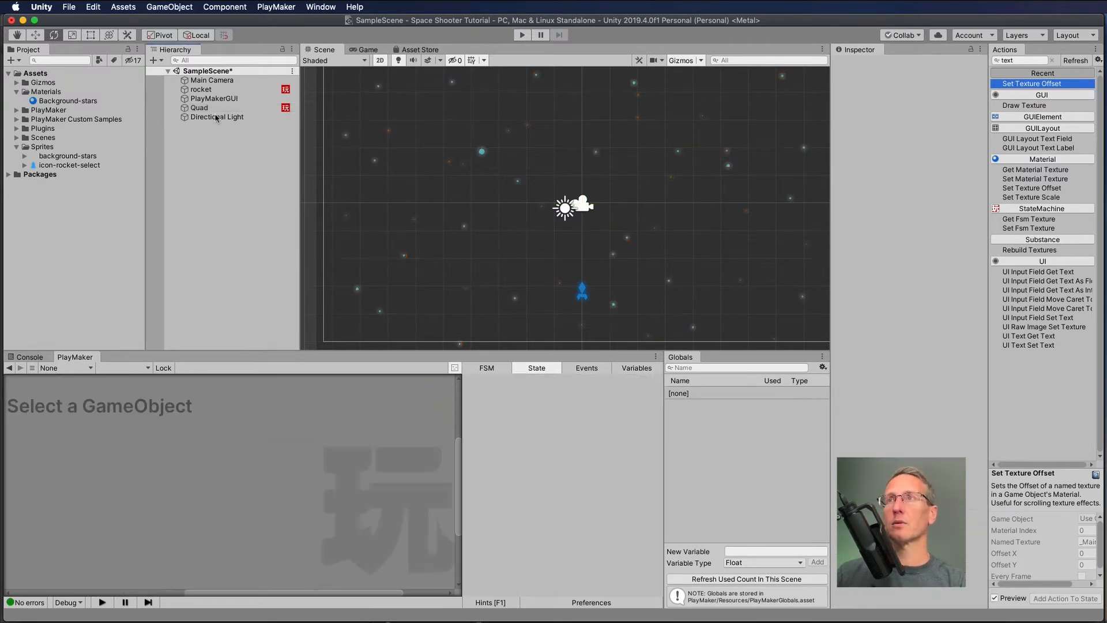
click(219, 109)
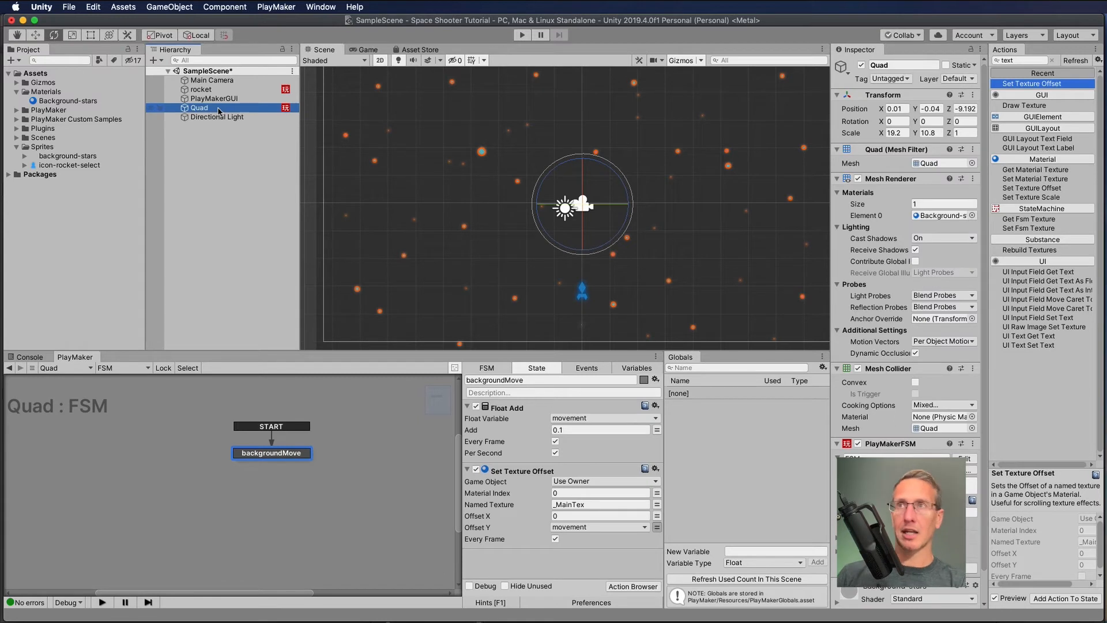
key(super+d)
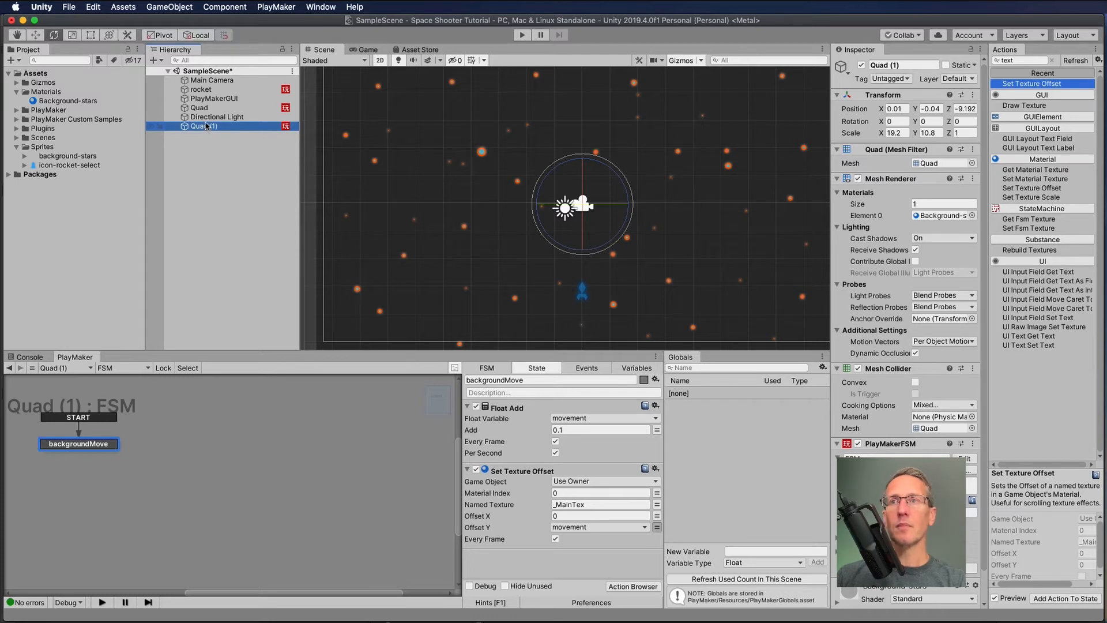
key(Up)
key(Up)
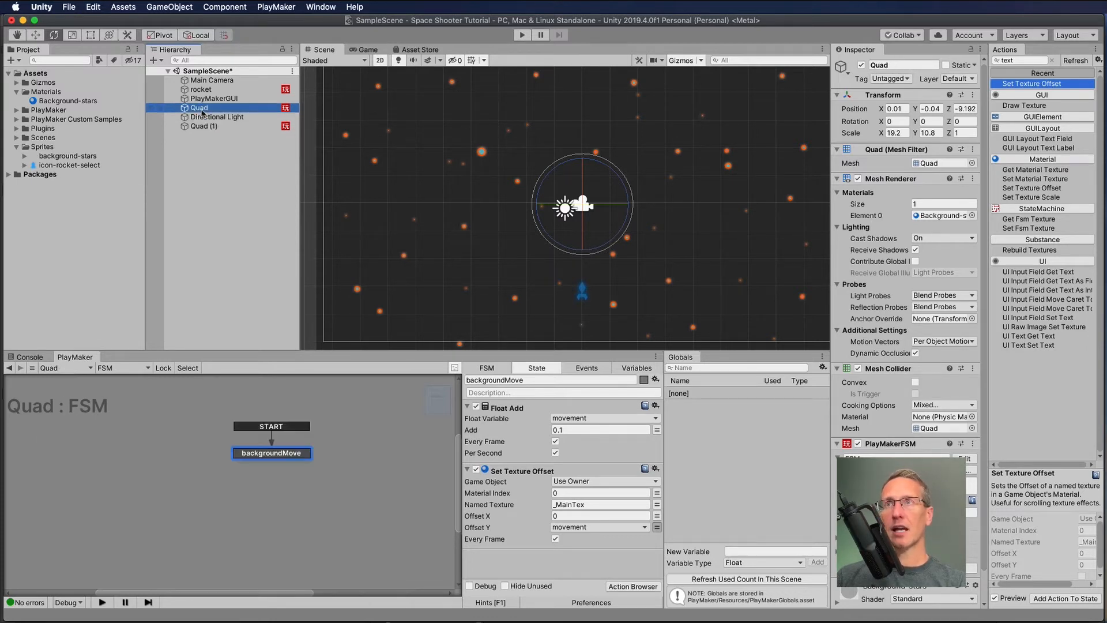
click(205, 127)
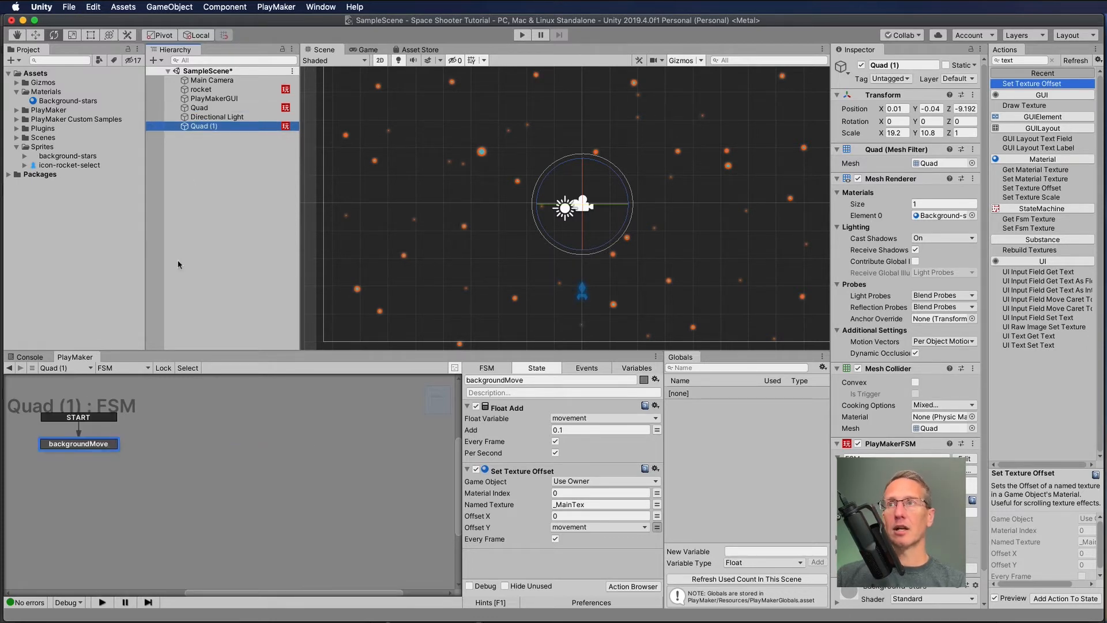
- Set the Float Add amount in the duplicated quad's backgroundMove state to 0.2 and play-test both star layers
middle_drag(68, 449, 248, 474)
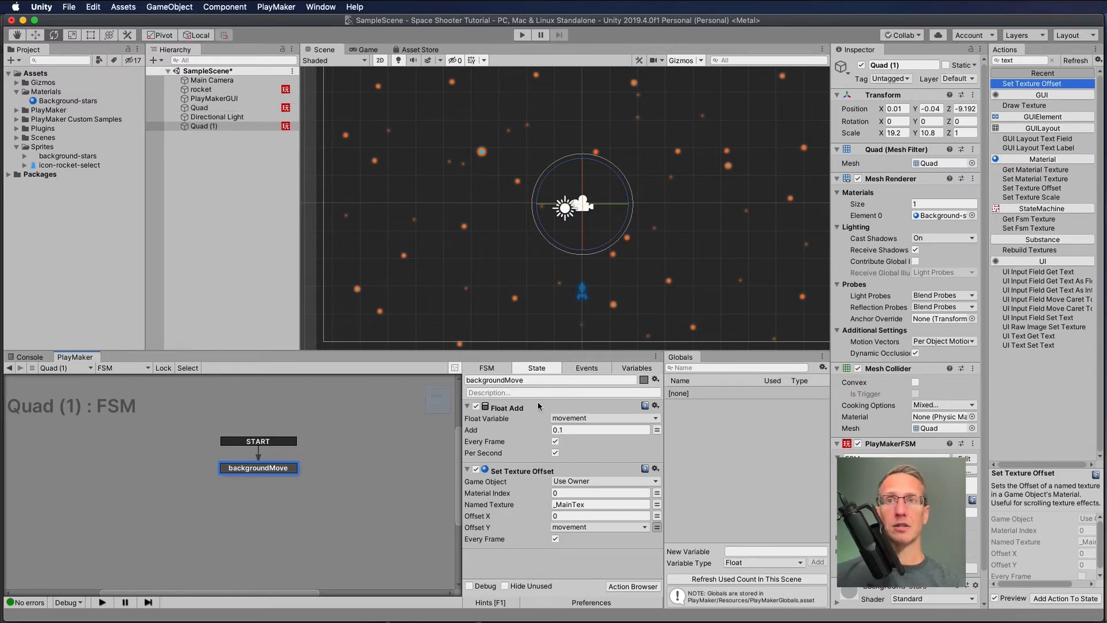
click(566, 429)
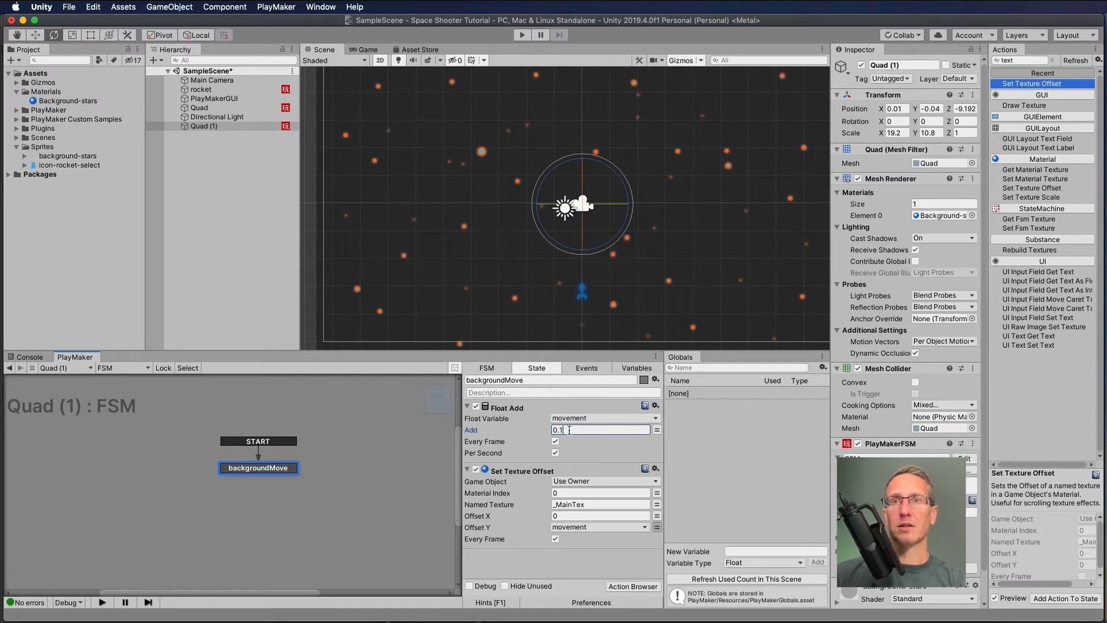
key(Escape)
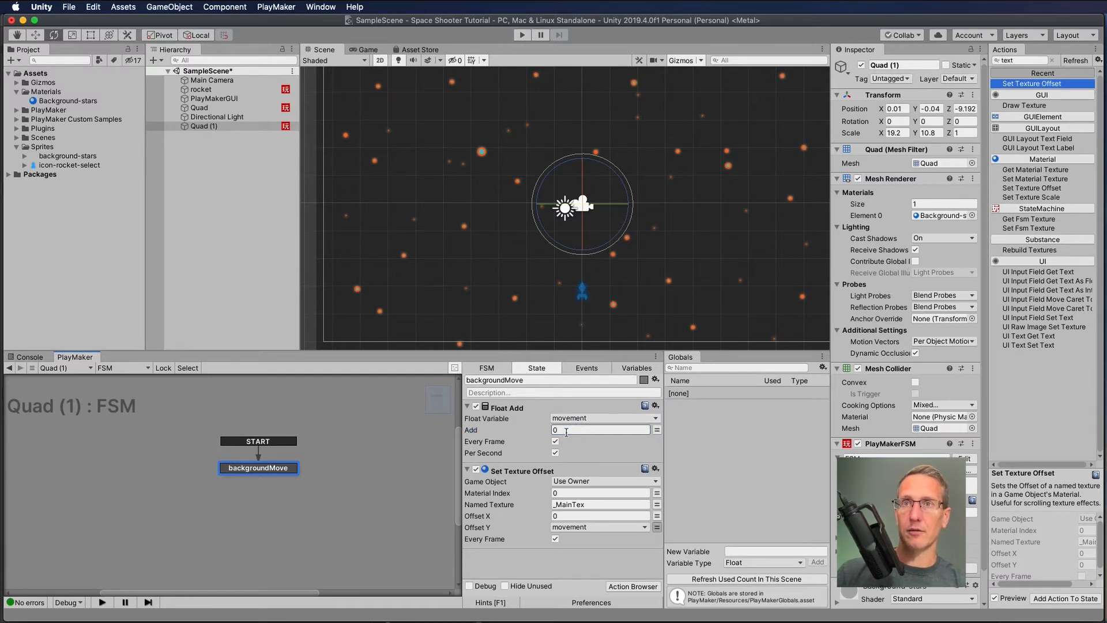
click(565, 432)
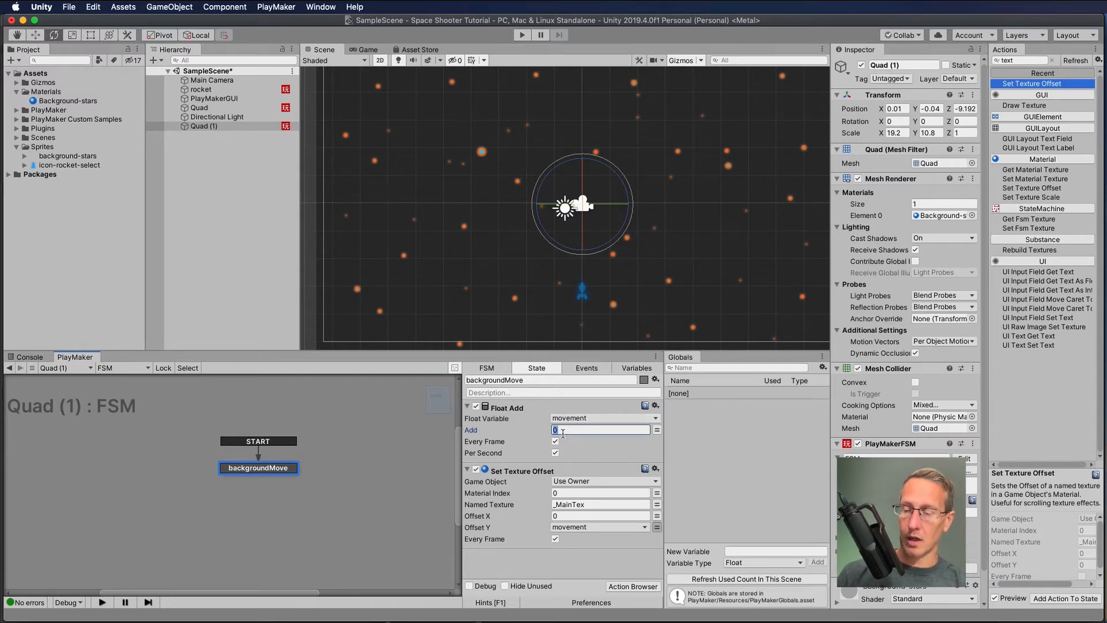
text(0.2)
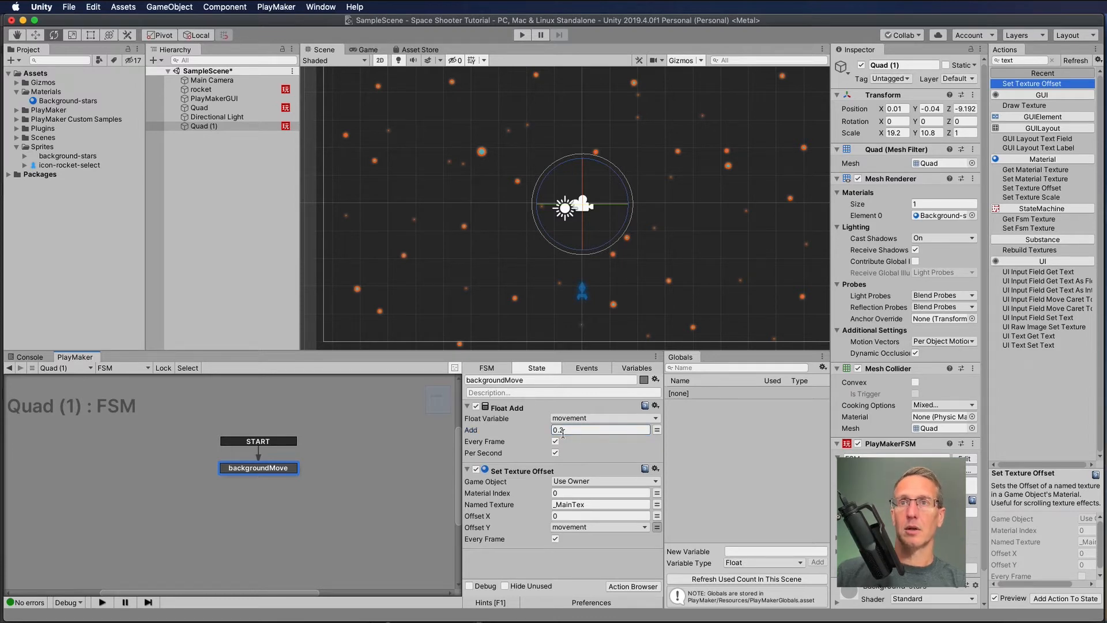
key(Return)
click(519, 34)
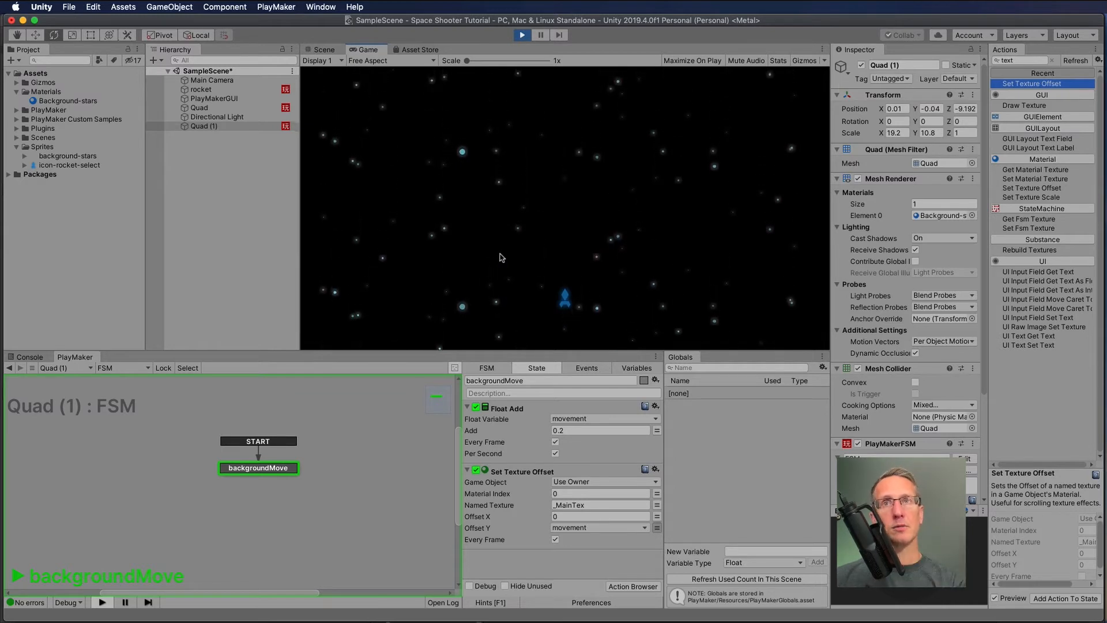
click(521, 35)
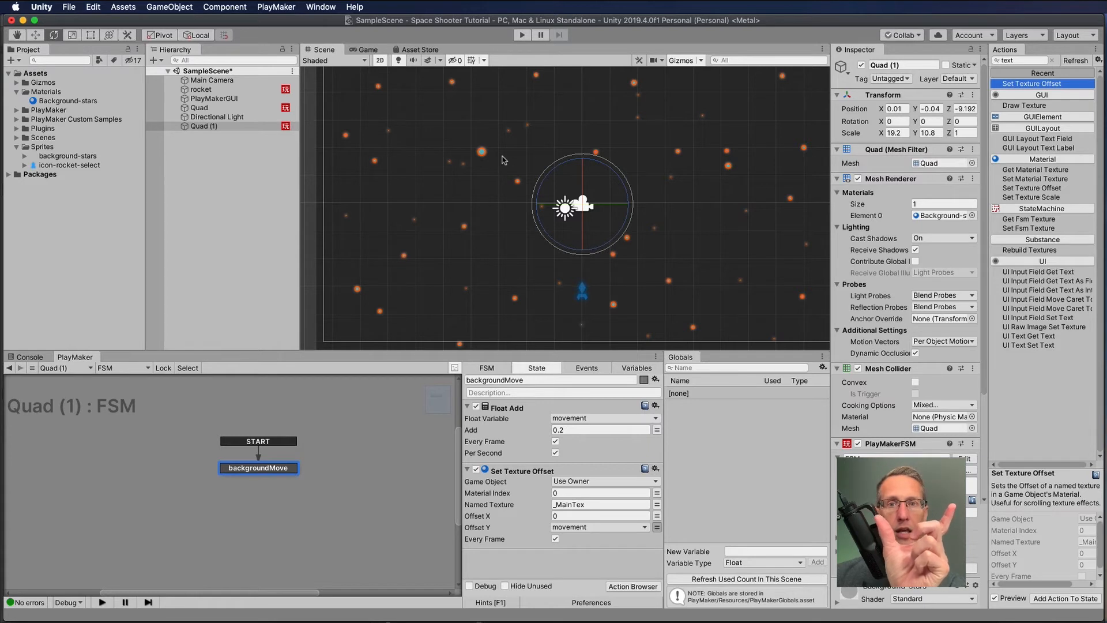
- Mirror the duplicated quad horizontally by setting its X scale to -19.2, and play-test the scene
click(889, 133)
click(888, 134)
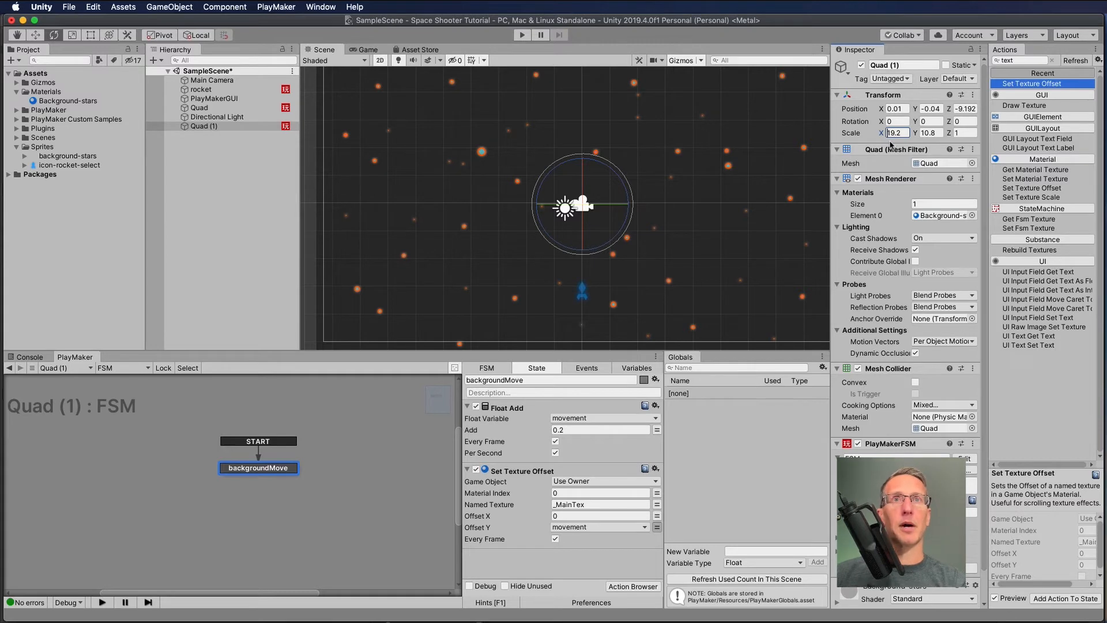
text(-)
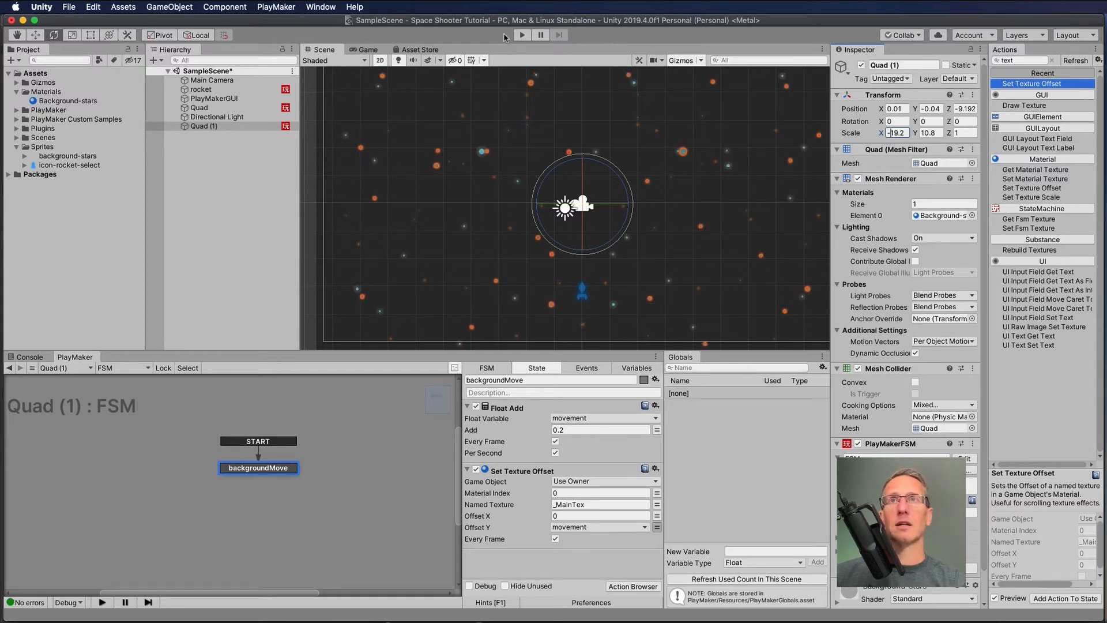
click(522, 36)
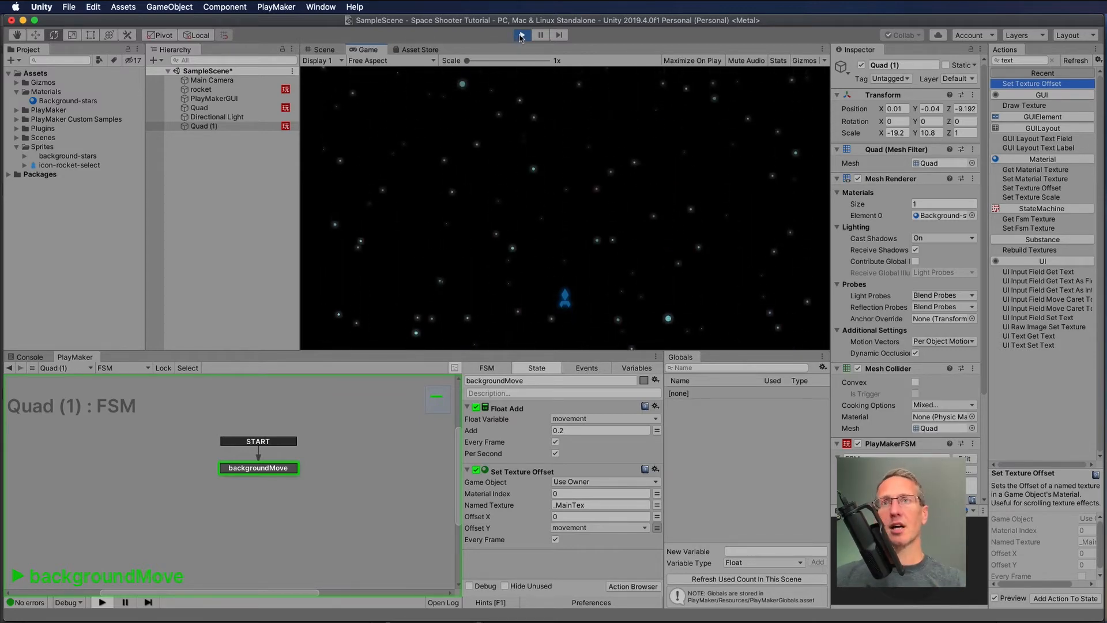
click(521, 36)
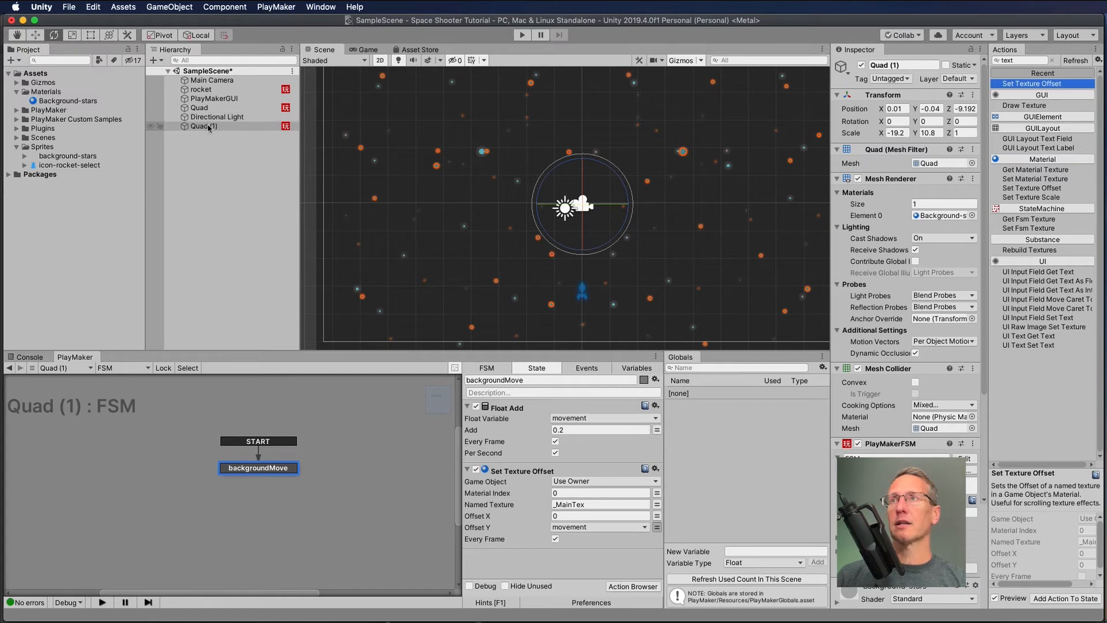
- Add a Particle System effect as a child of the rocket and look through its Shape module settings
right_click(196, 90)
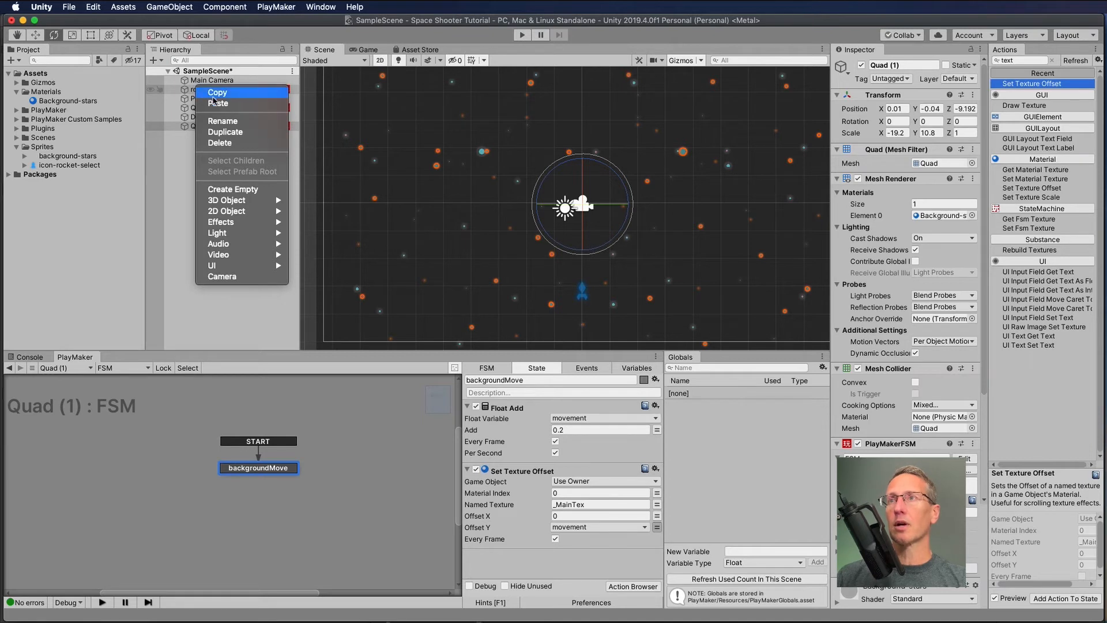
mouse_move(224, 227)
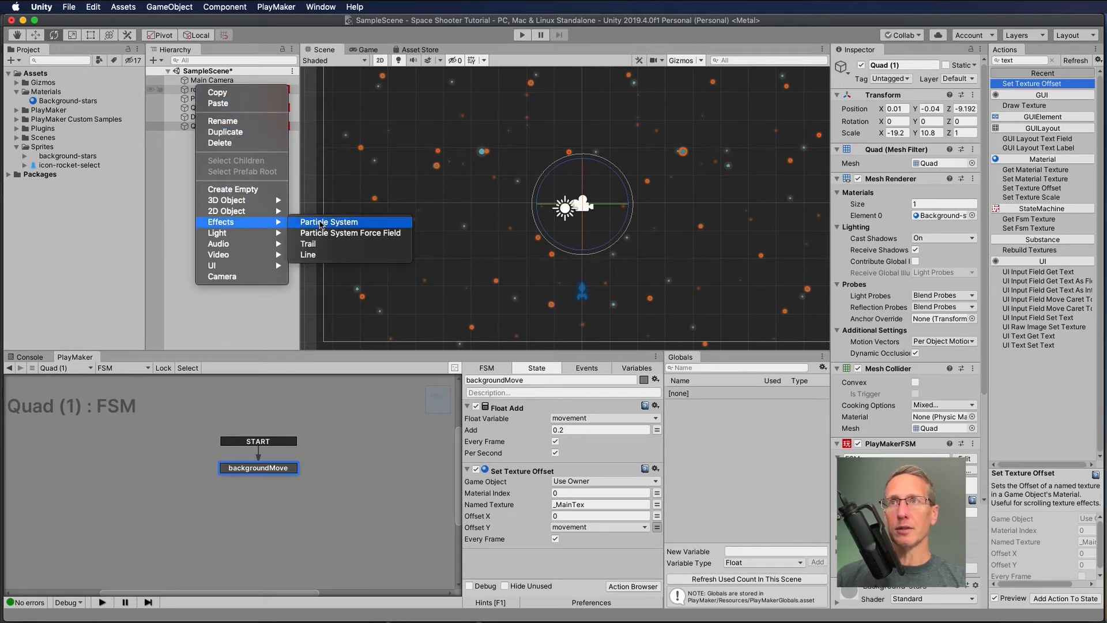
click(321, 225)
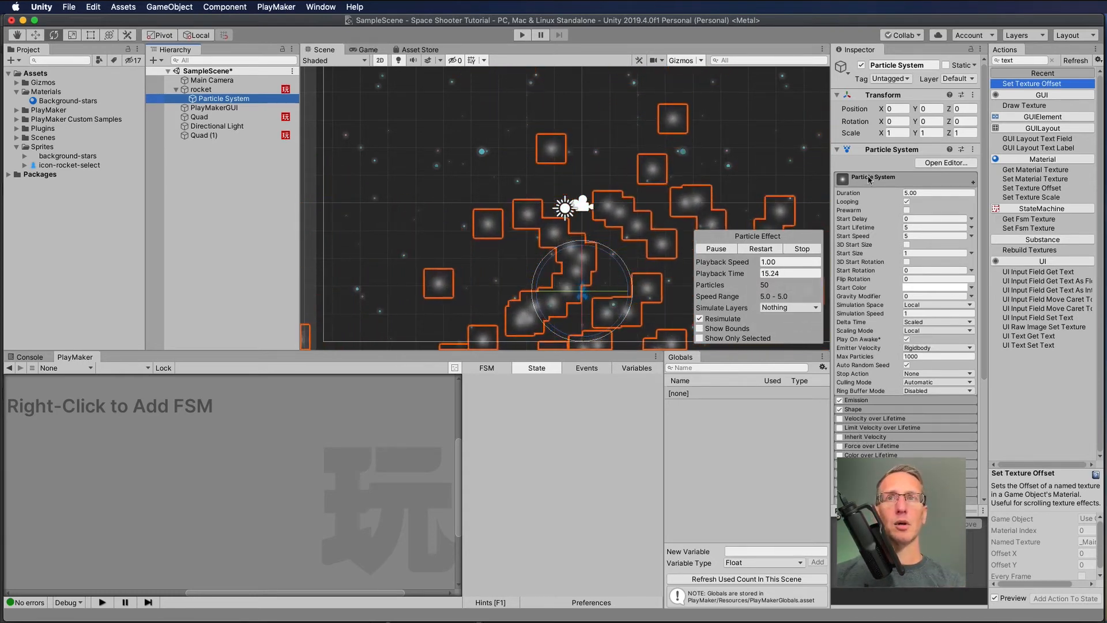
scroll(869, 180, down, 5)
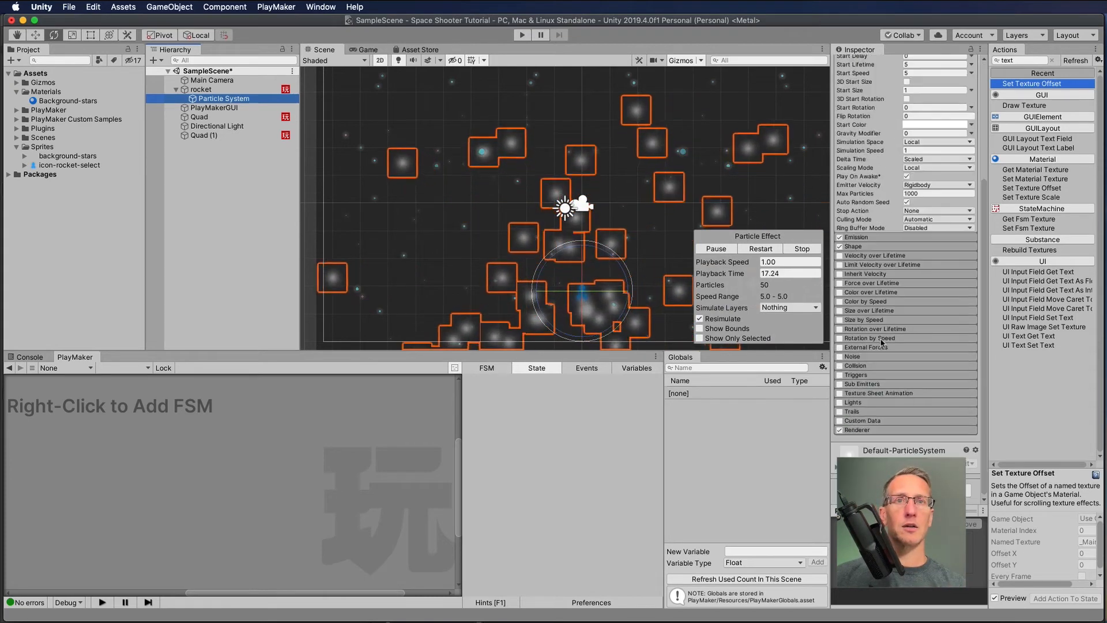
click(874, 247)
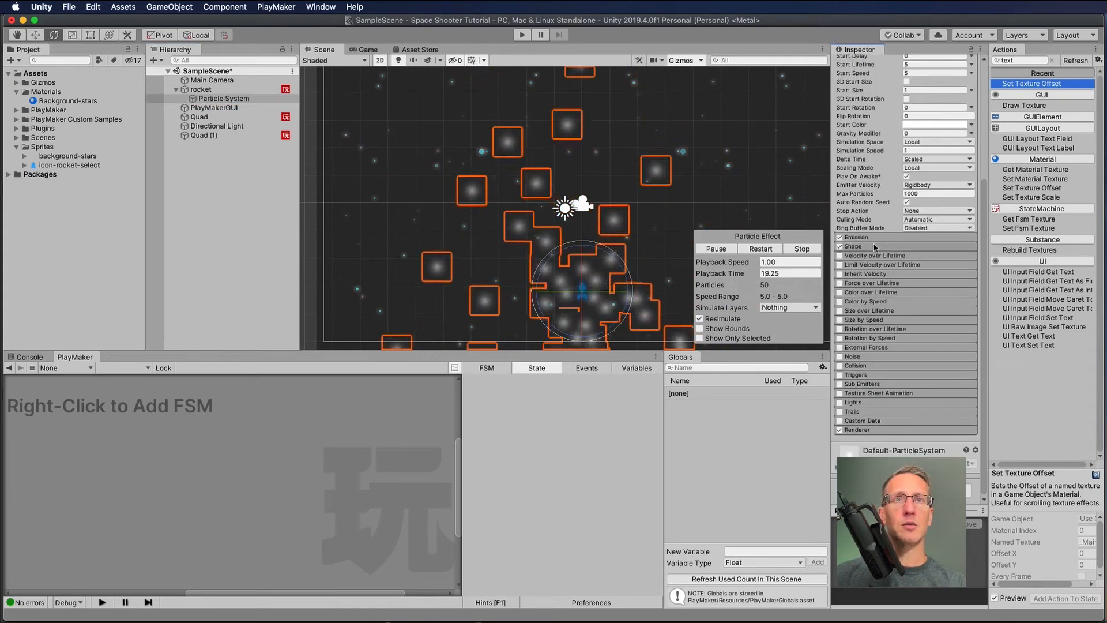
click(882, 247)
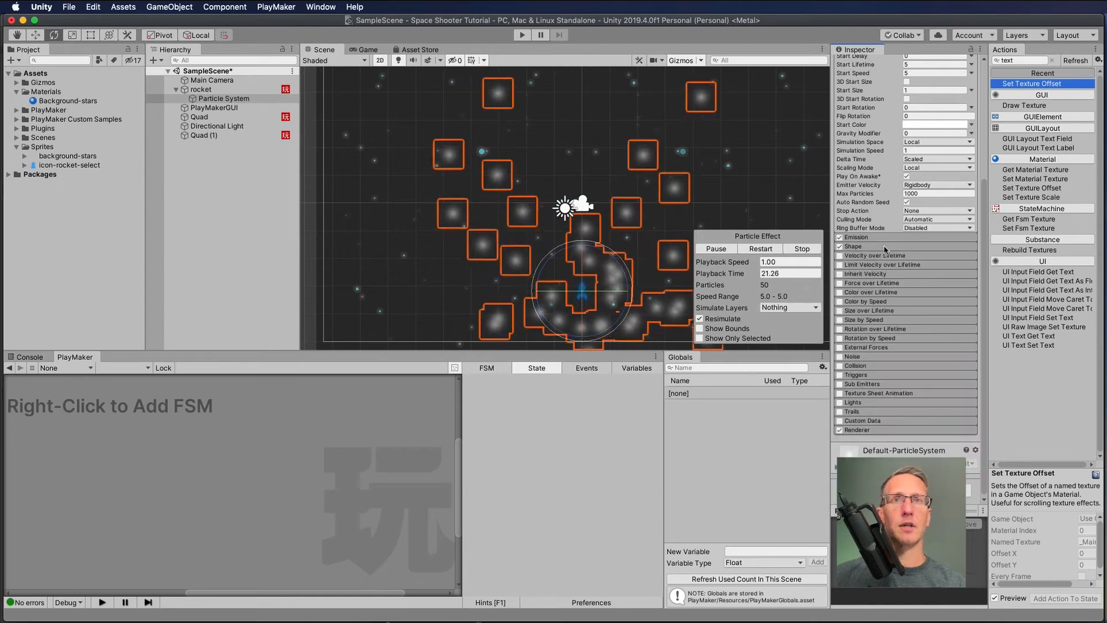
click(881, 247)
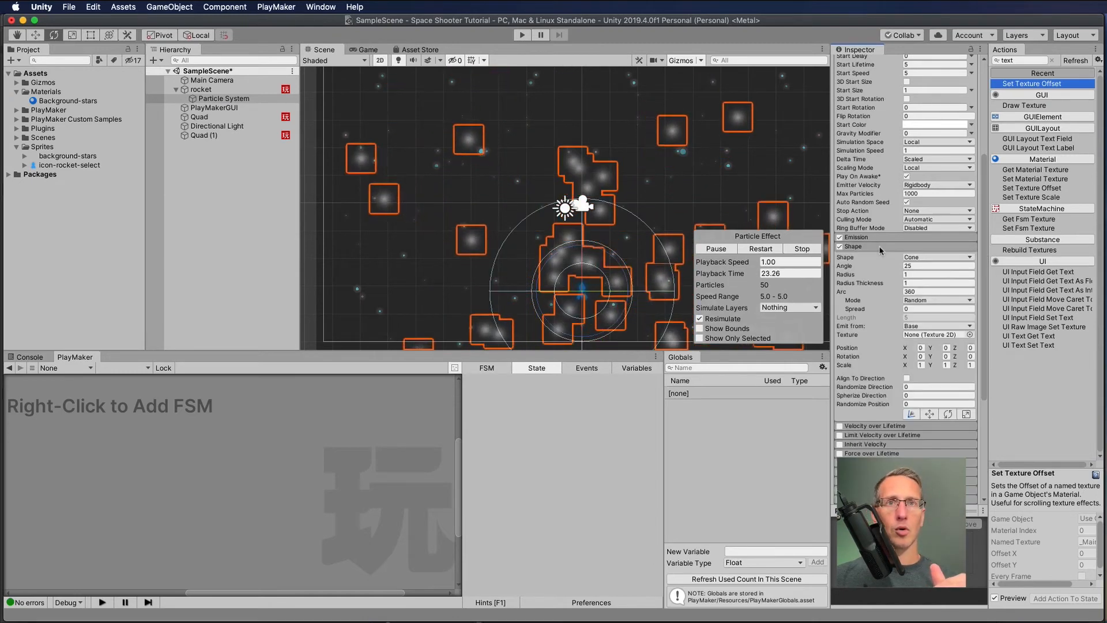
click(880, 248)
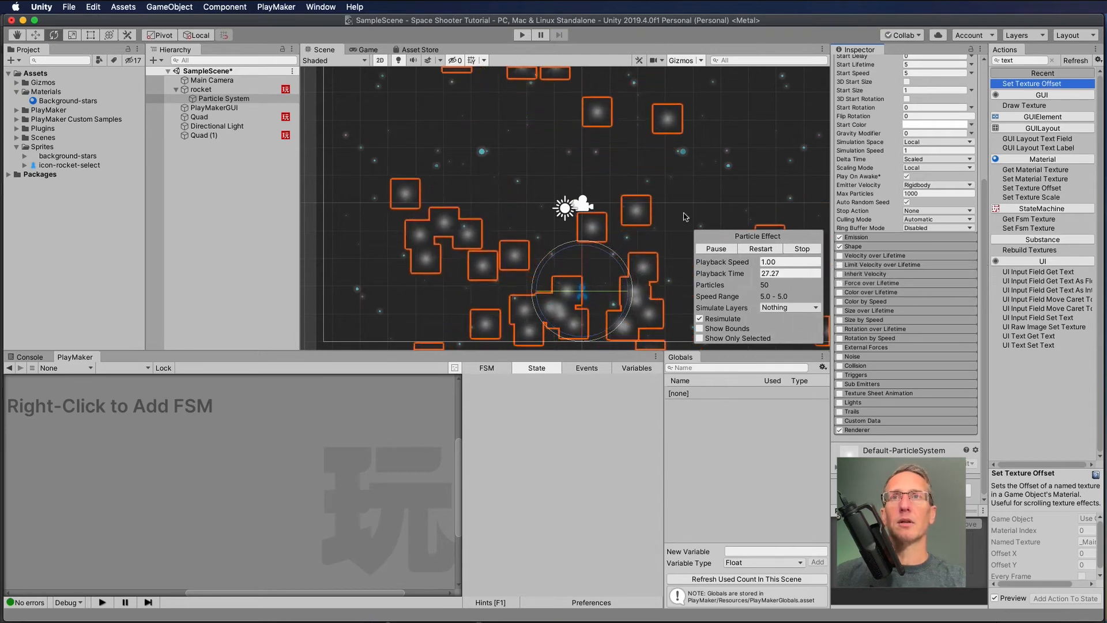
- Enable Prewarm on the rocket's Particle System and set Start Lifetime to Random Between Two Constants, 0.1 and 0.3
scroll(880, 149, up, 5)
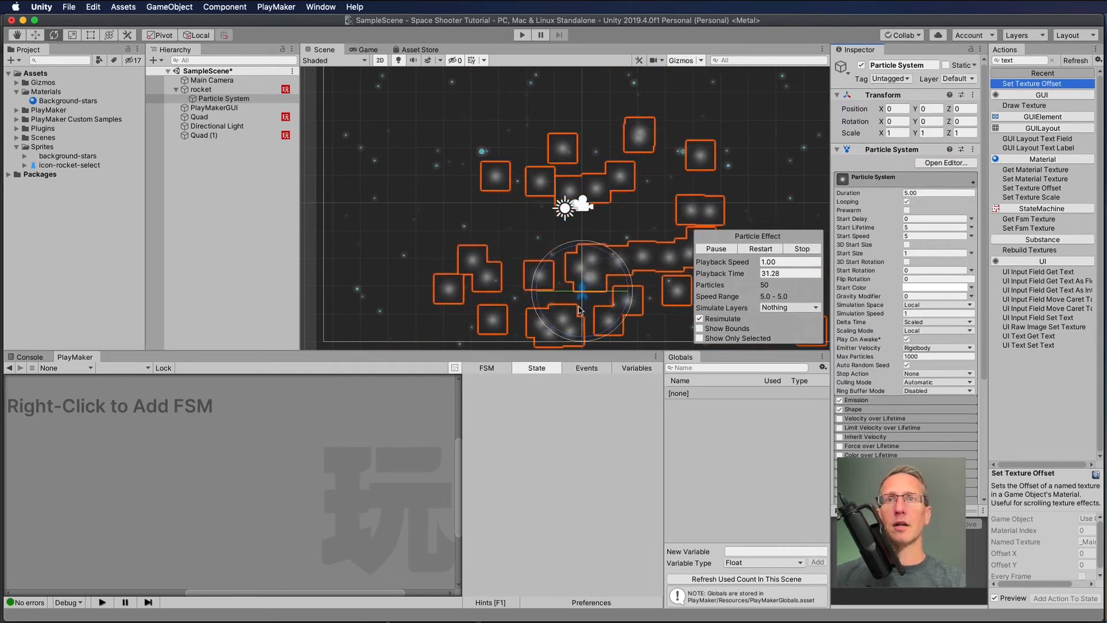
scroll(567, 314, up, 10)
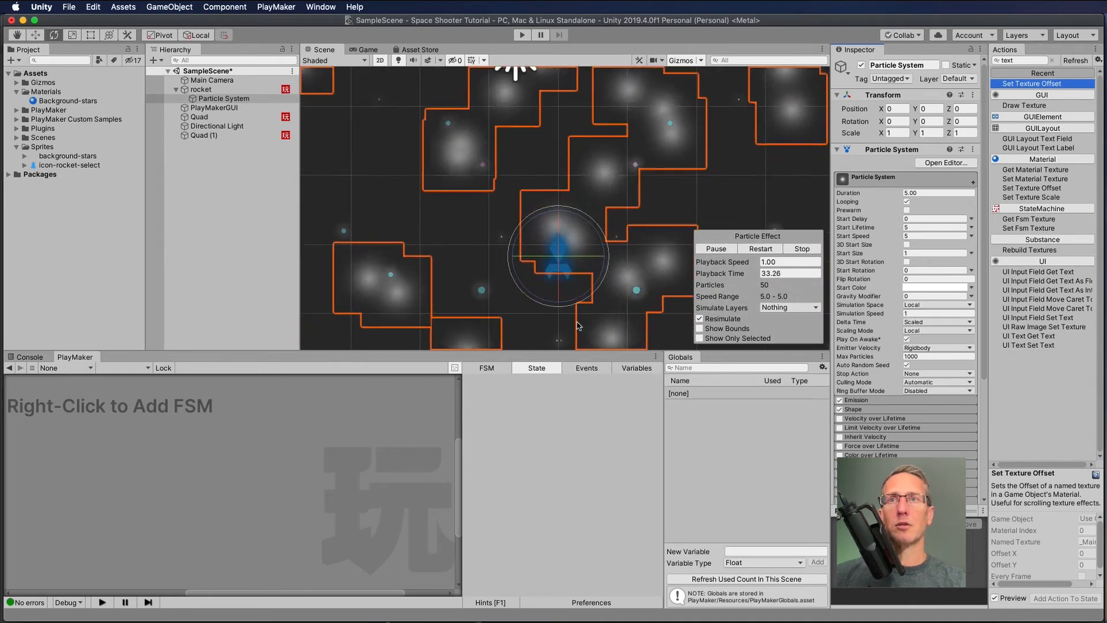
scroll(515, 318, up, 5)
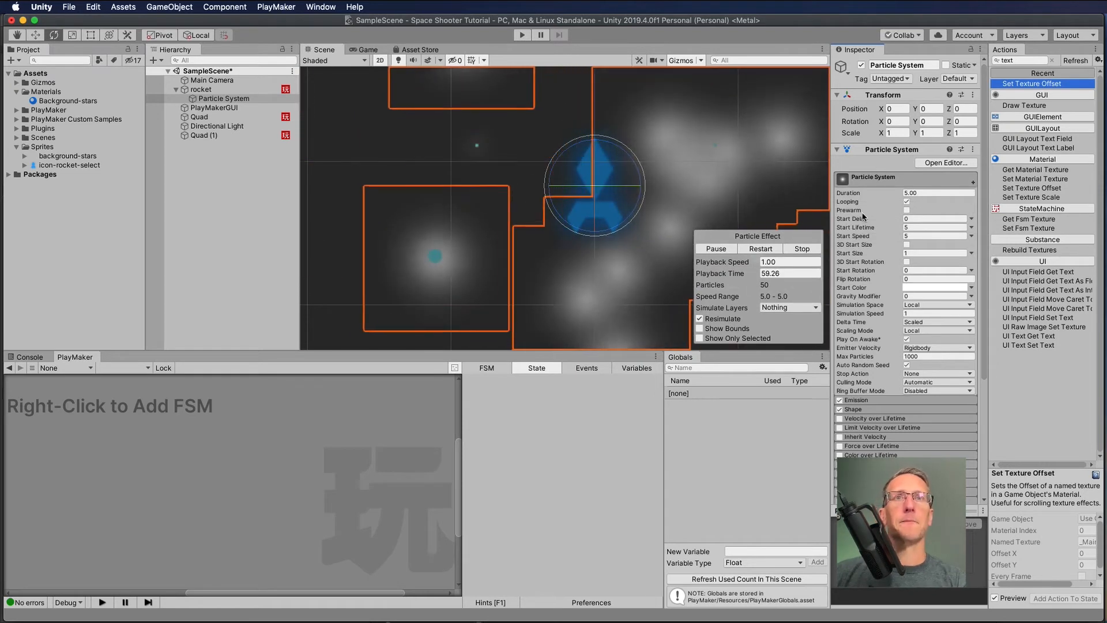
click(907, 210)
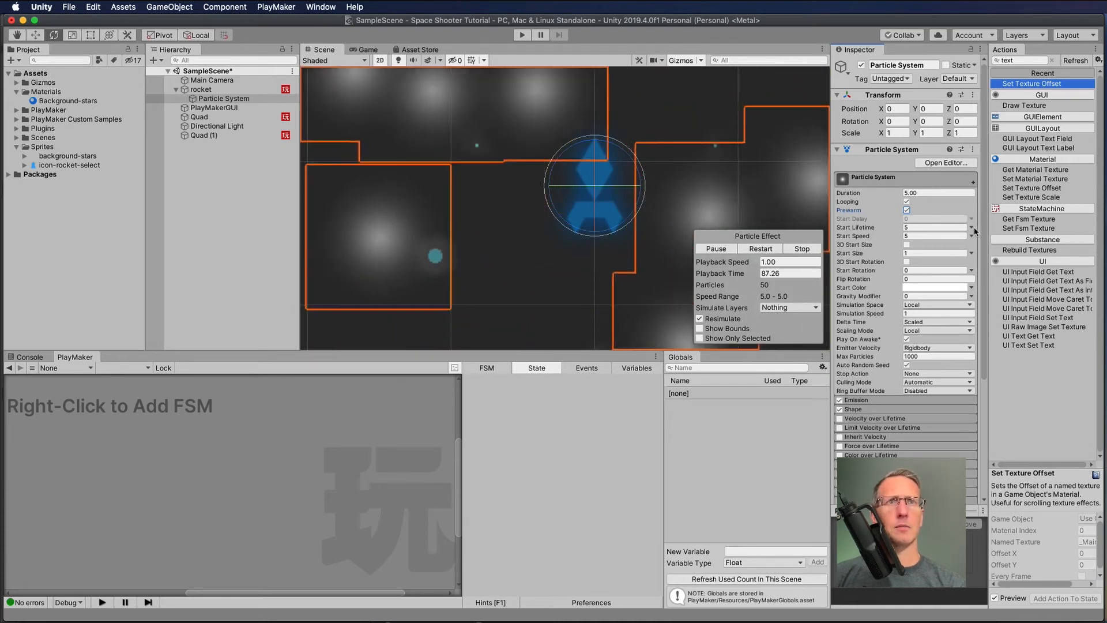
click(973, 228)
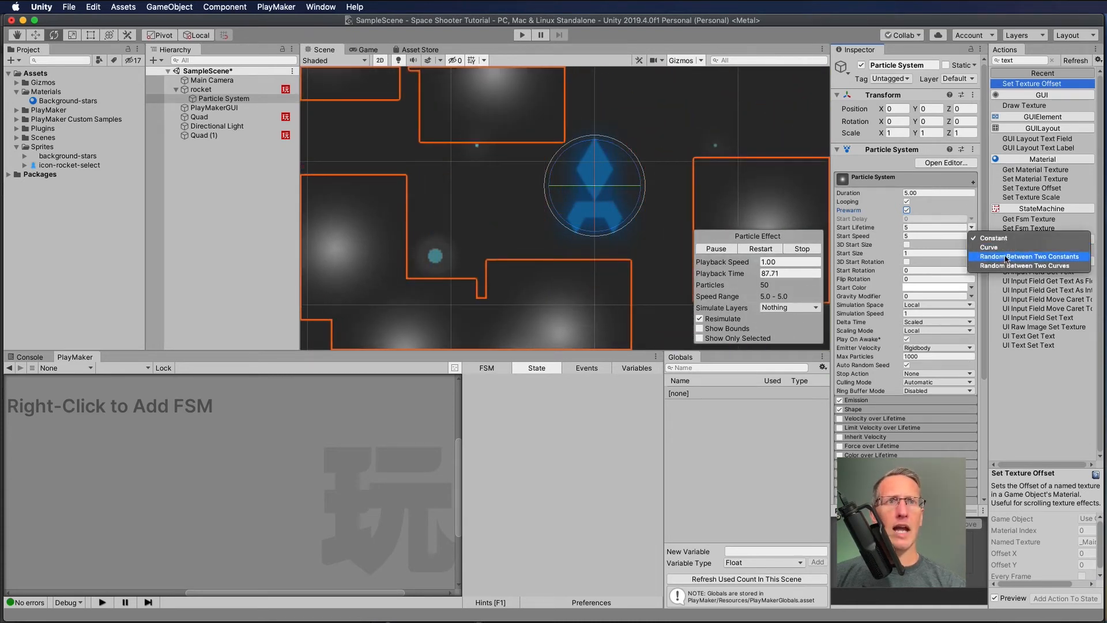
click(1006, 257)
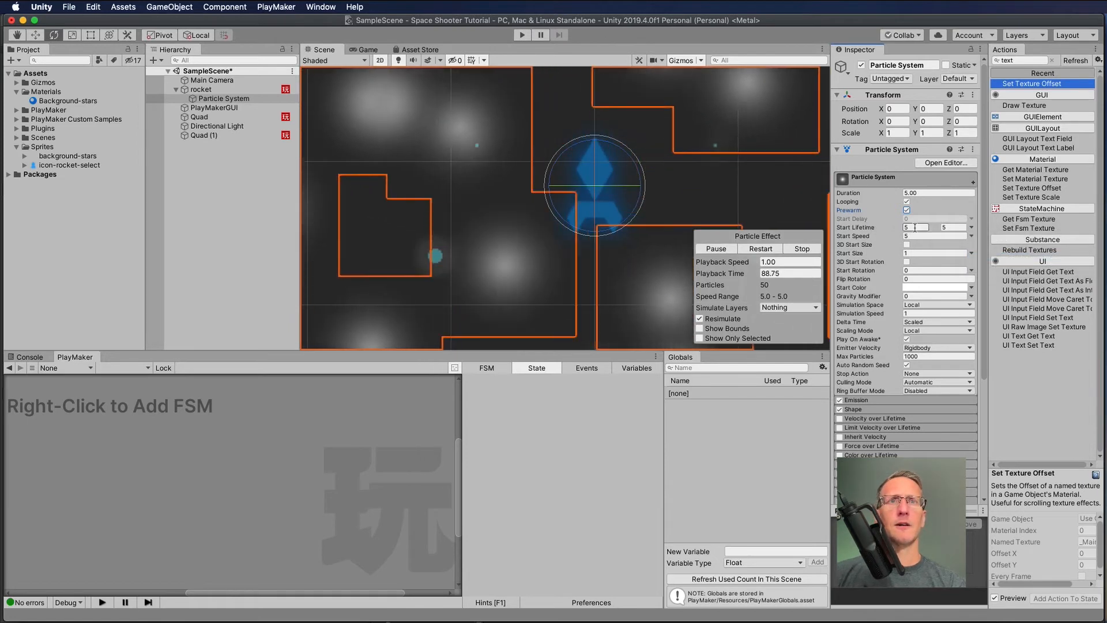
click(915, 227)
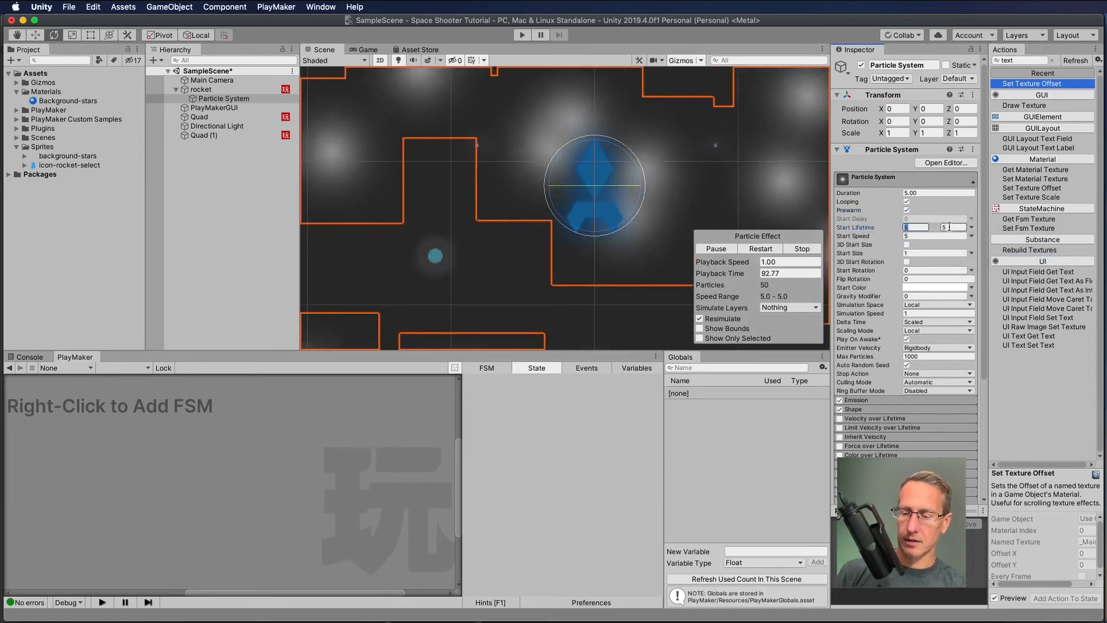
text(0.1)
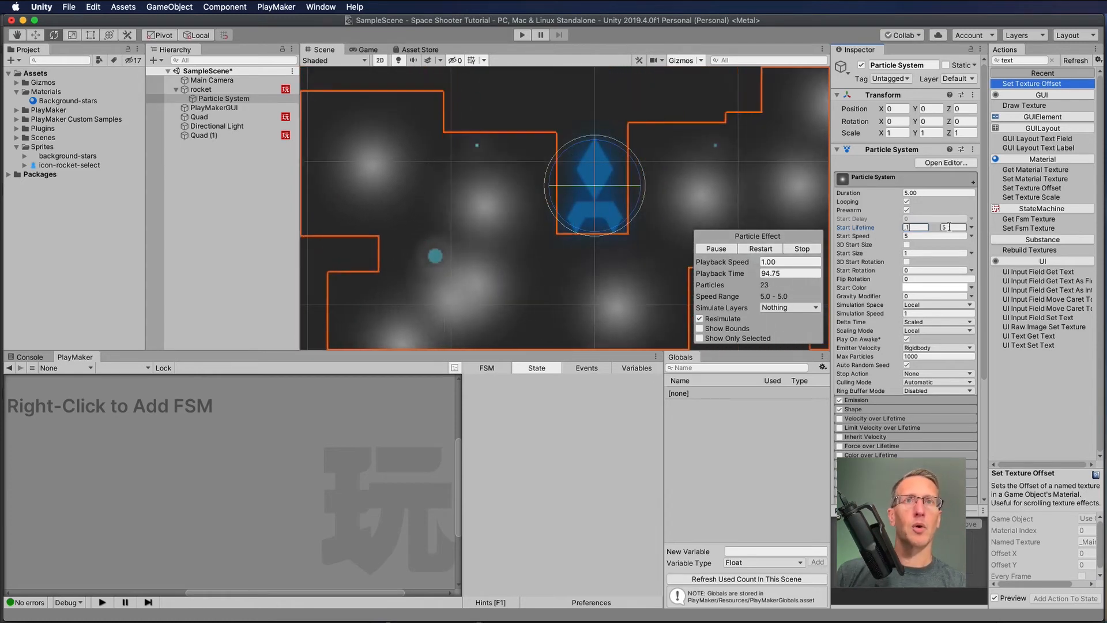
click(949, 226)
key(BackSpace)
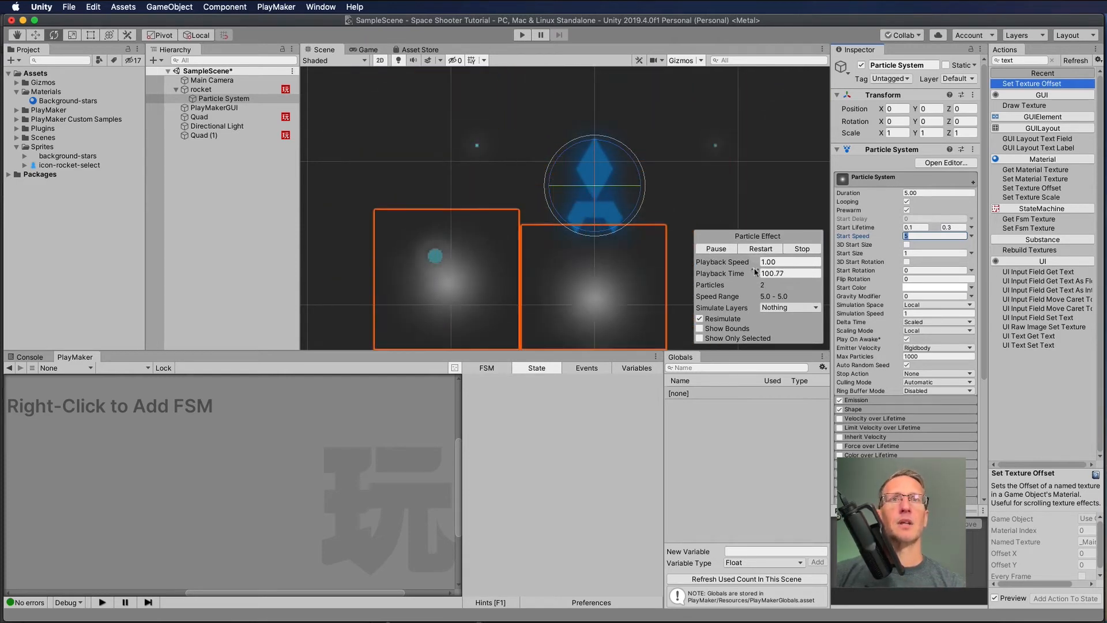
- Set the Particle System's Start Size to Random Between Two Constants, with values 0.02 and 0.1
click(972, 253)
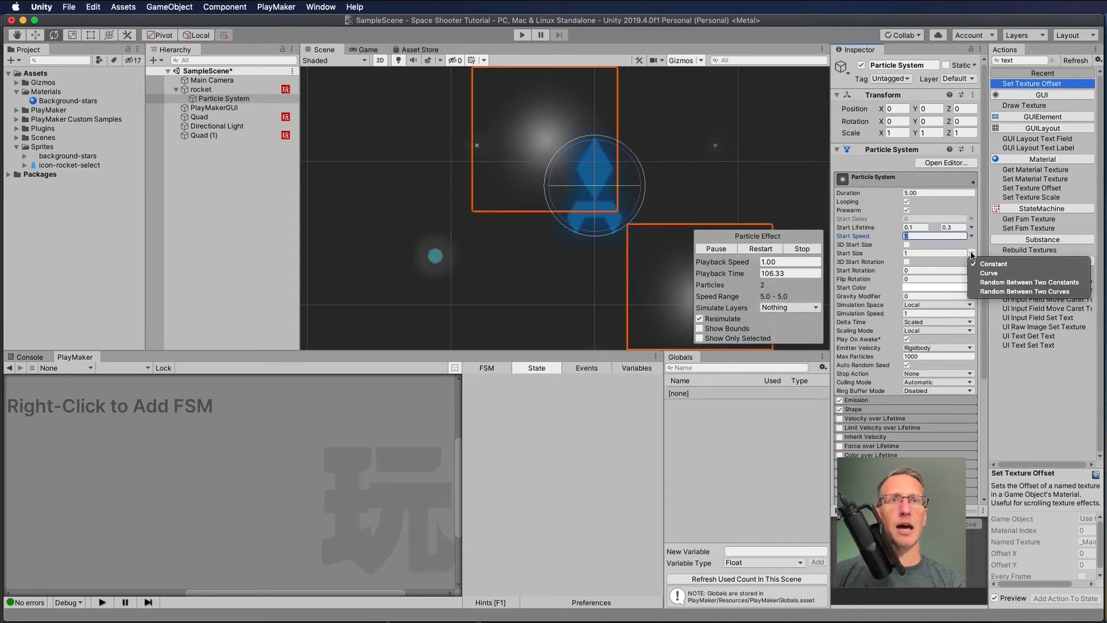
click(989, 282)
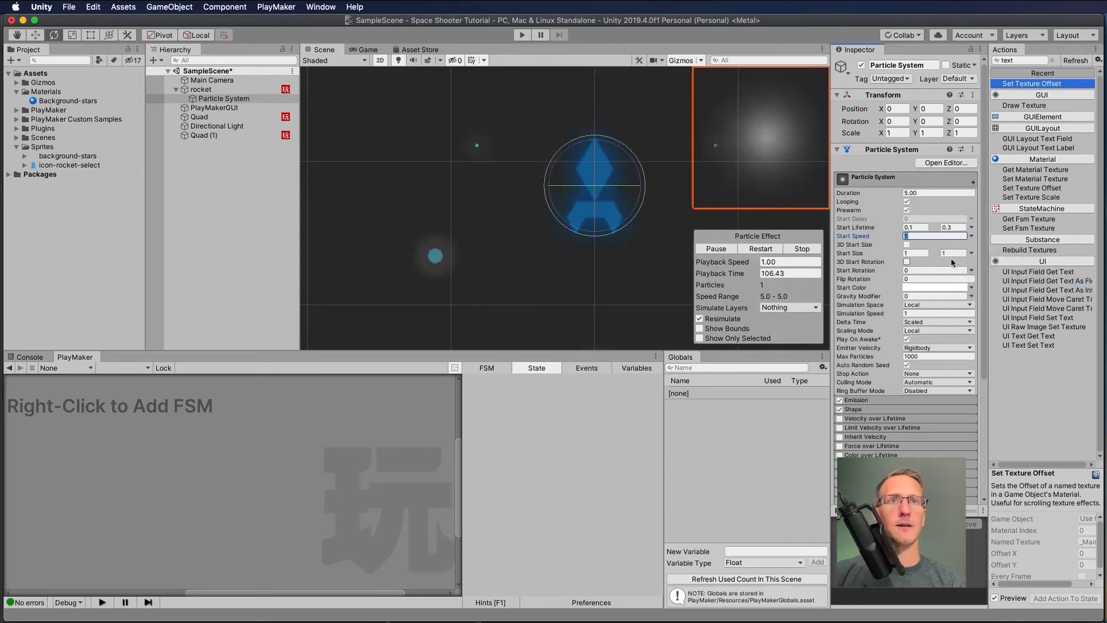
click(916, 253)
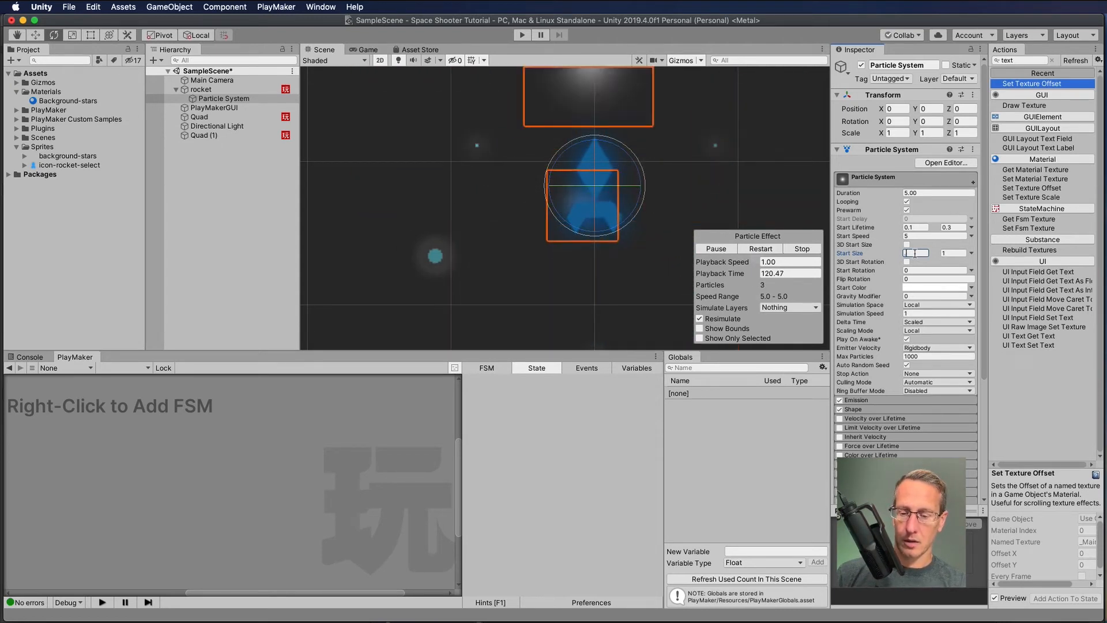
text(.02)
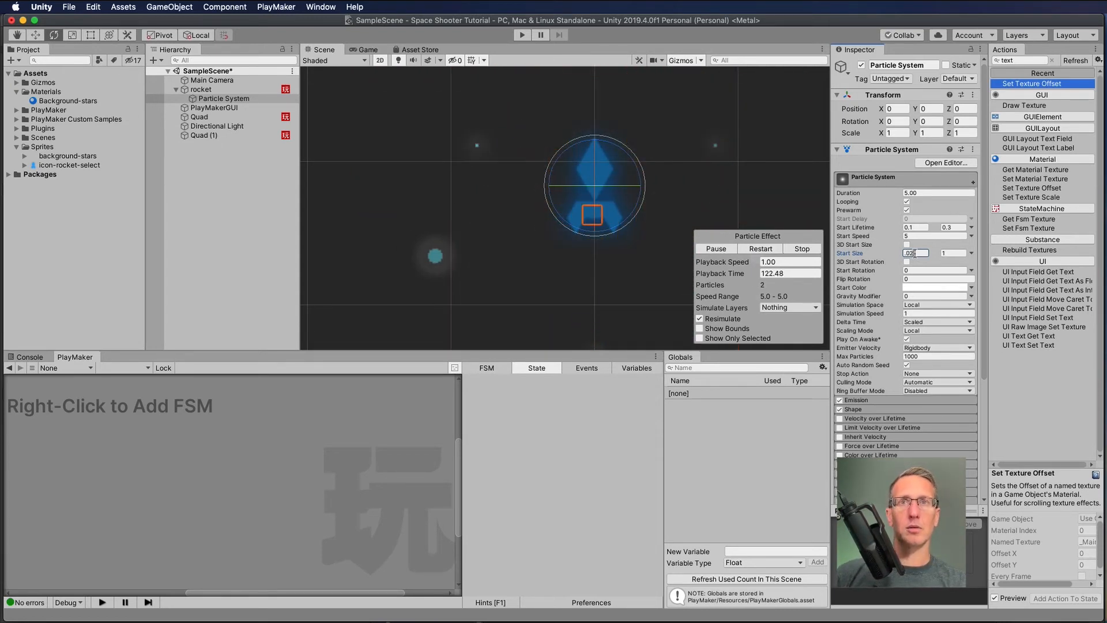
click(950, 254)
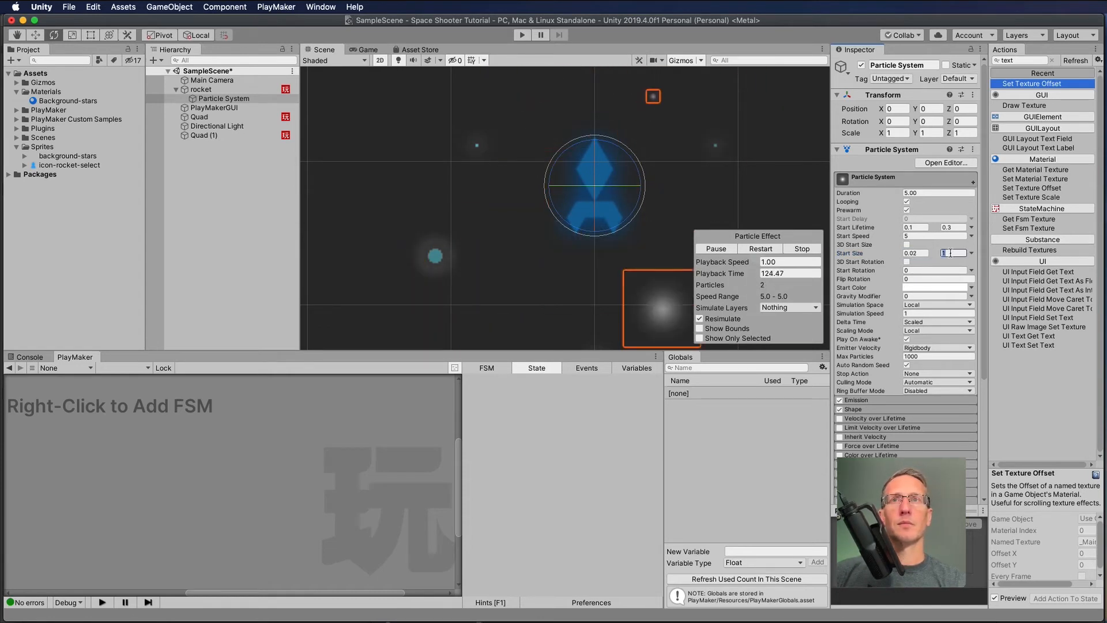
key(BackSpace)
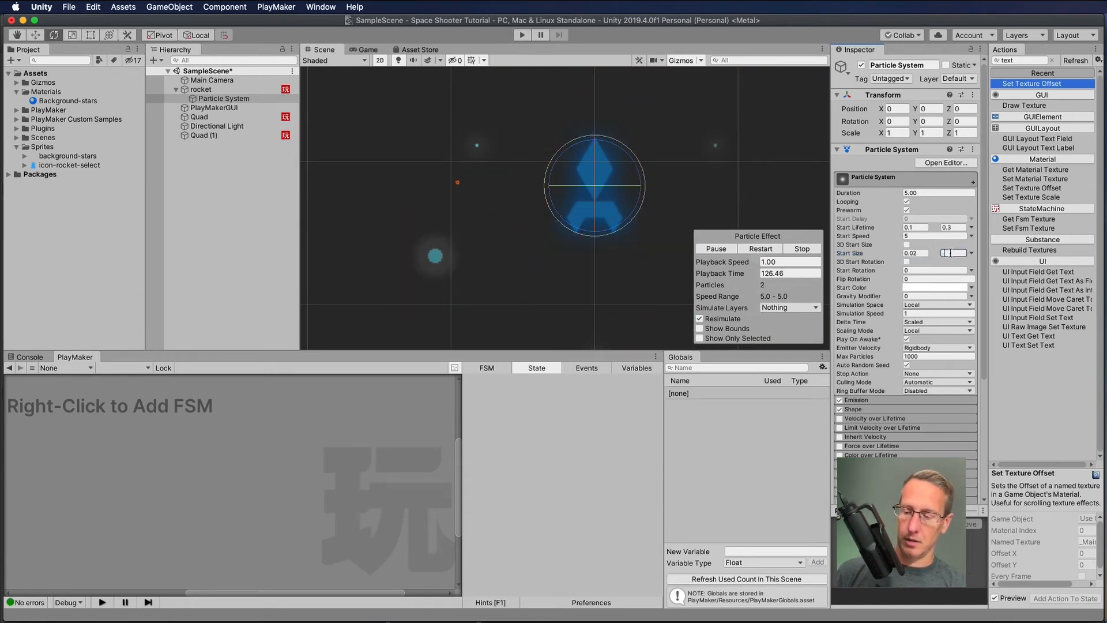
text(.5)
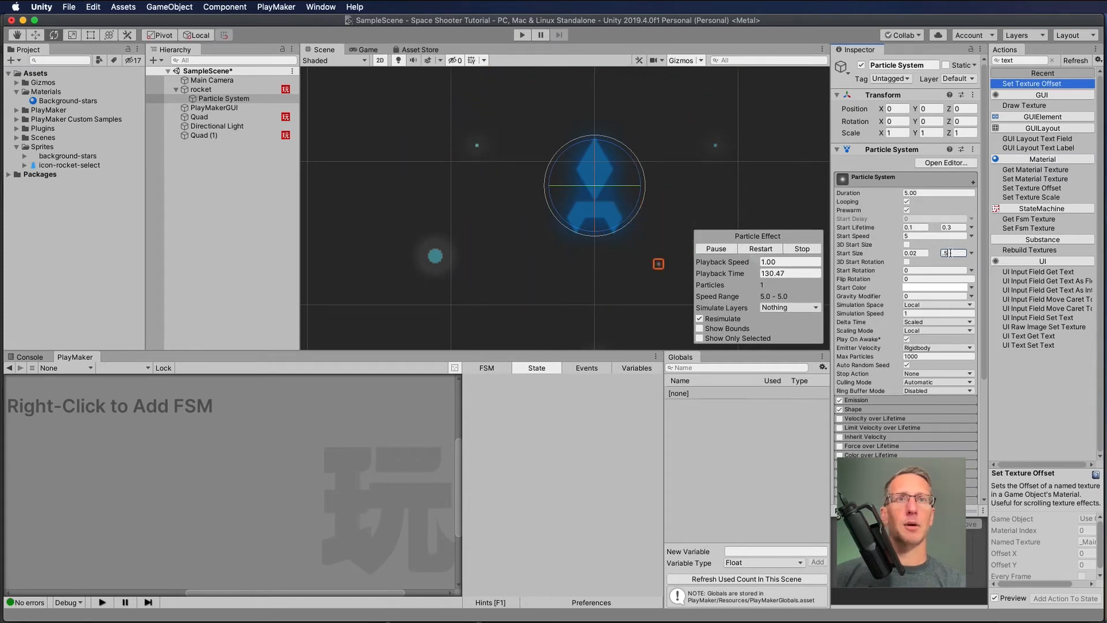
key(BackSpace)
text(1)
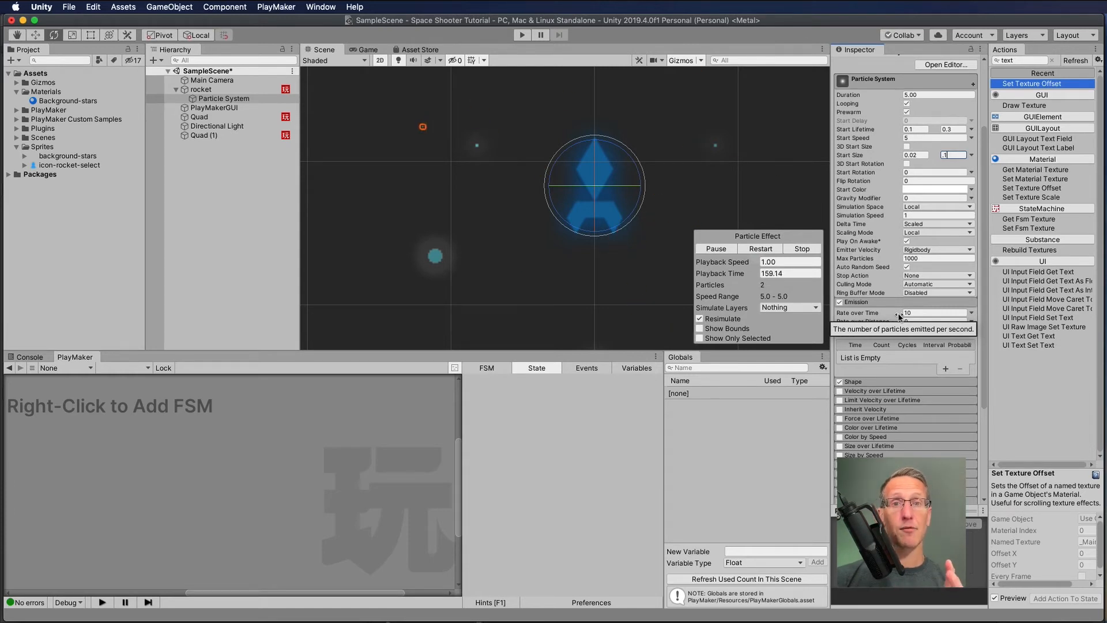
- Set the Emission module's Rate over Time to 200, trying 100 first, and collapse the module
click(905, 312)
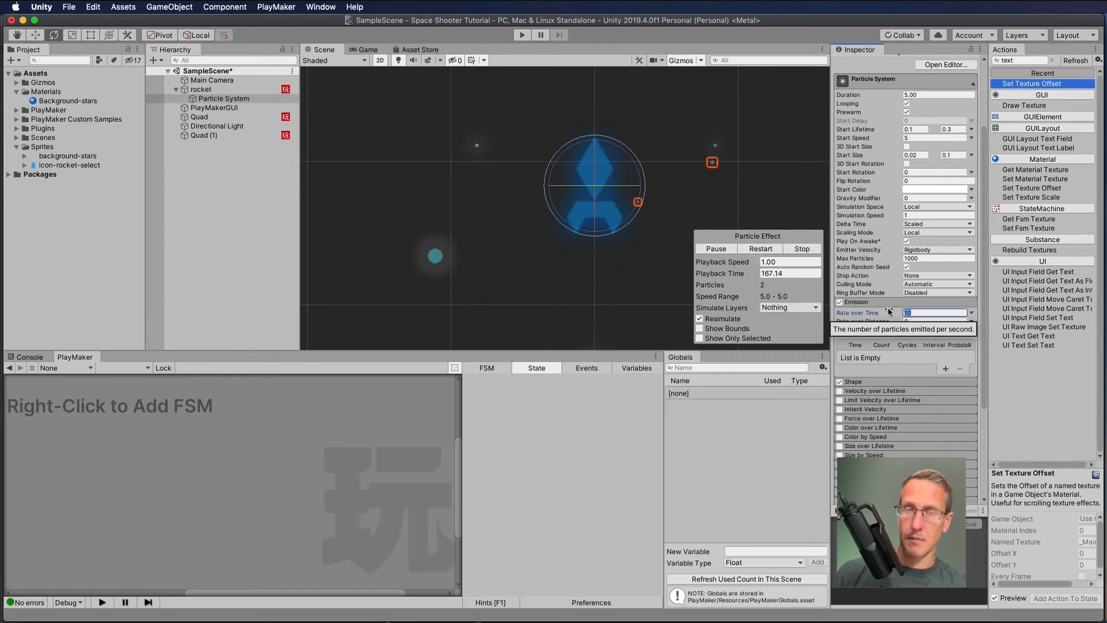
text(100)
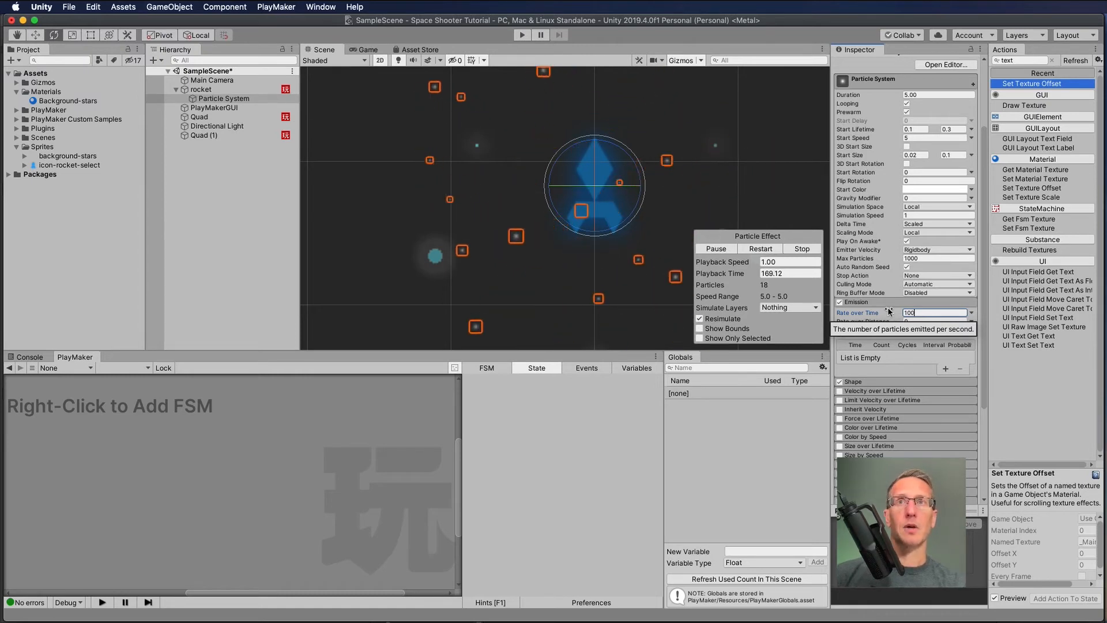
key(Return)
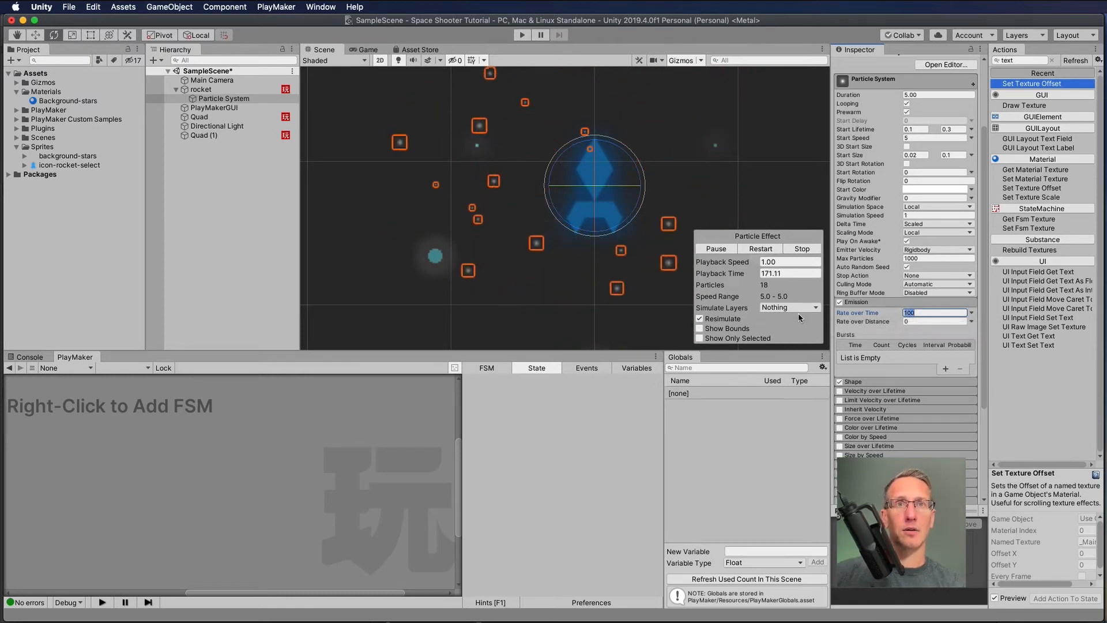
text(200)
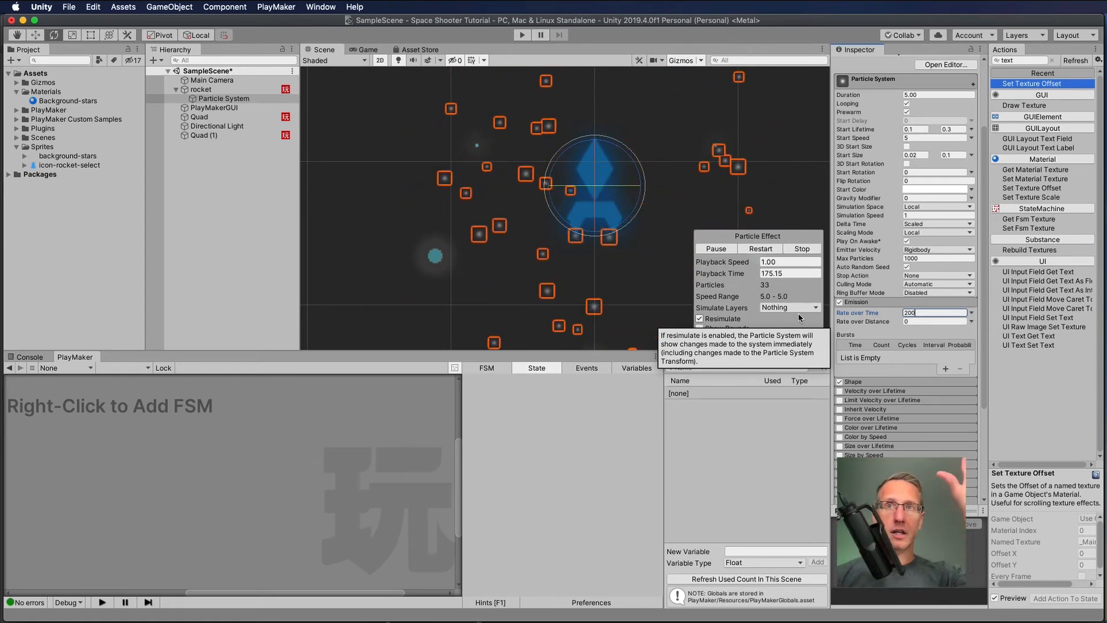
click(878, 303)
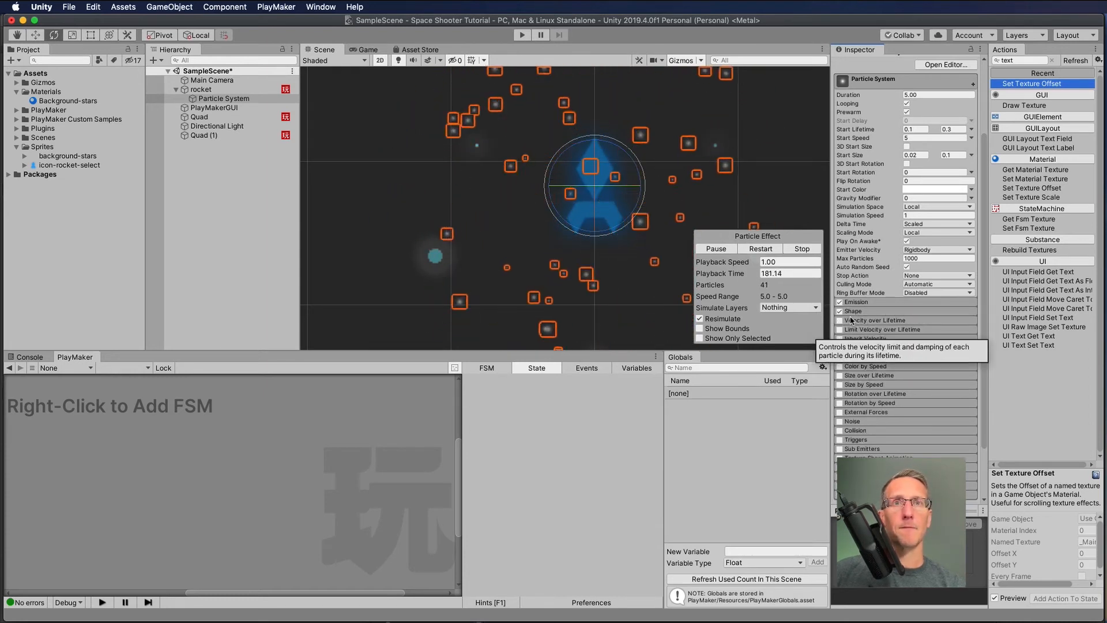
- Expand the Shape module and, in the 3D Scene view, rotate the particle emitter about 85.8° around X so its cone points downward
click(891, 312)
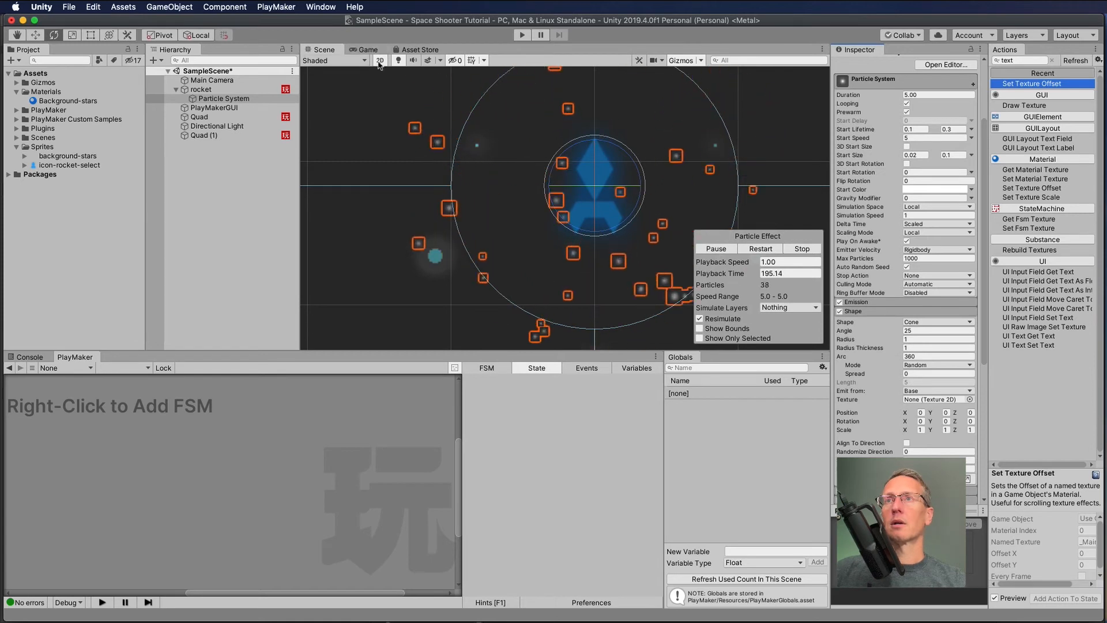
key(2)
scroll(480, 215, down, 10)
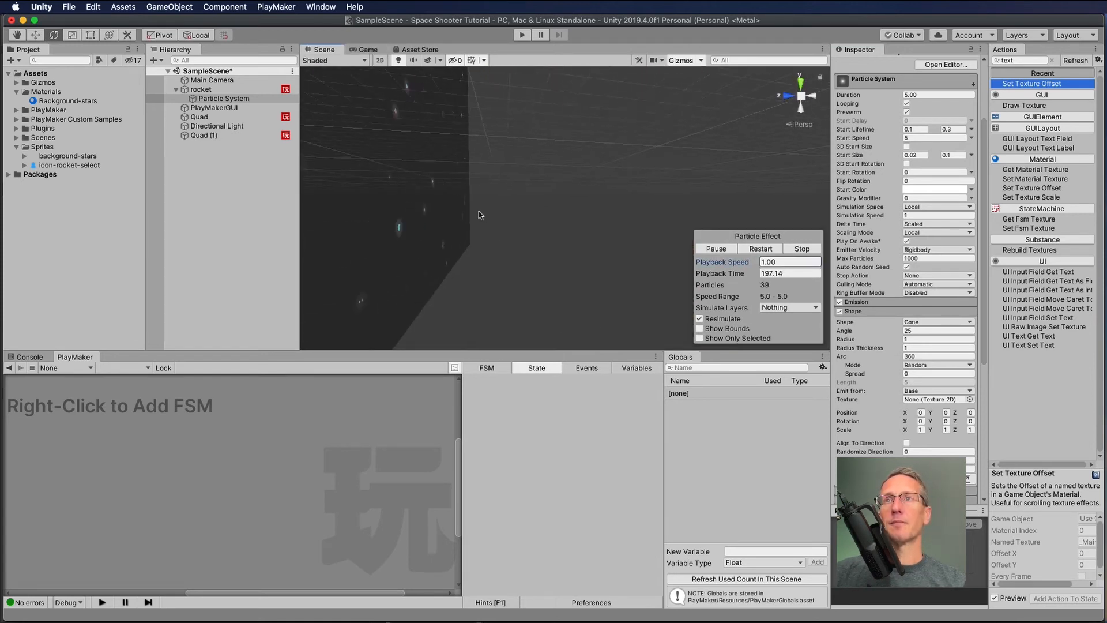
mouse_move(455, 211)
alt+mouse_down()
mouse_move(243, 213)
mouse_move(336, 204)
mouse_move(451, 223)
alt+mouse_up()
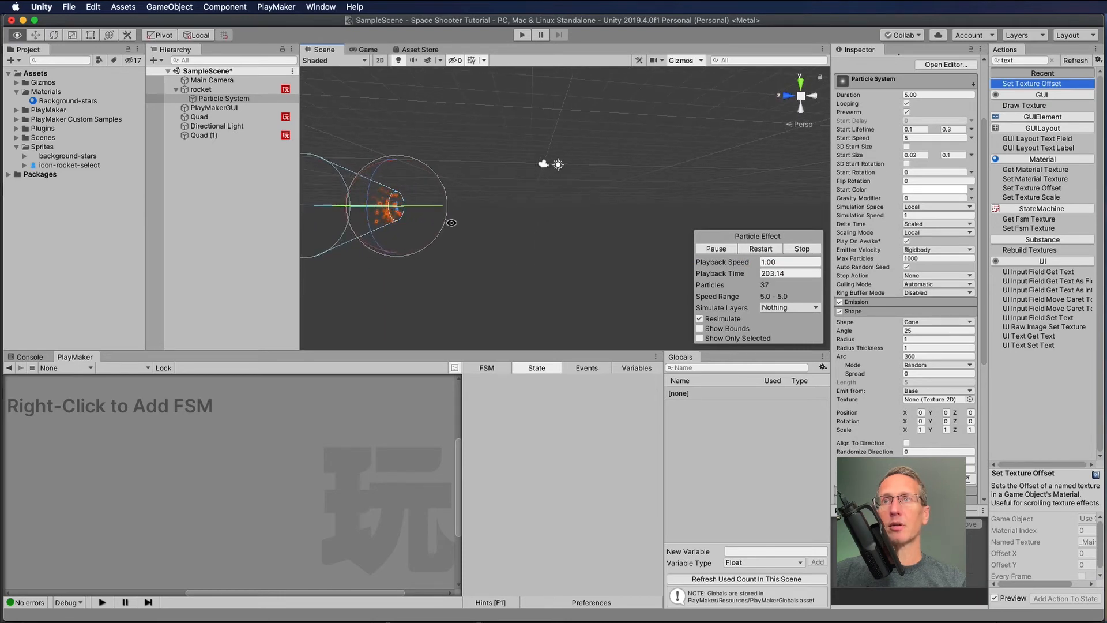
middle_drag(395, 203, 646, 189)
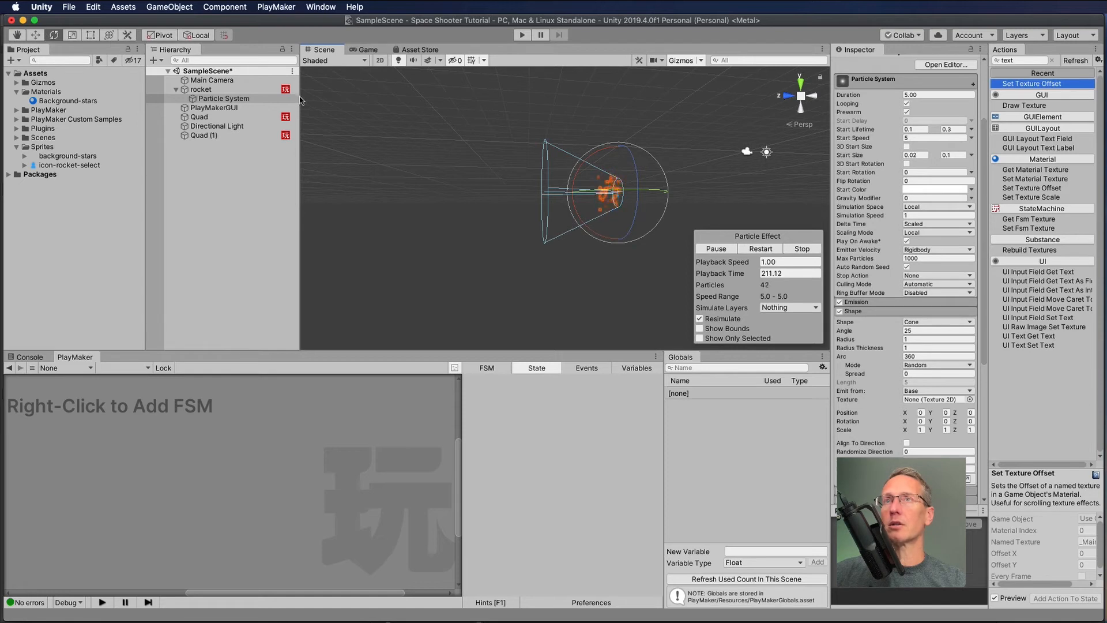
drag(605, 152, 510, 278)
scroll(858, 156, up, 3)
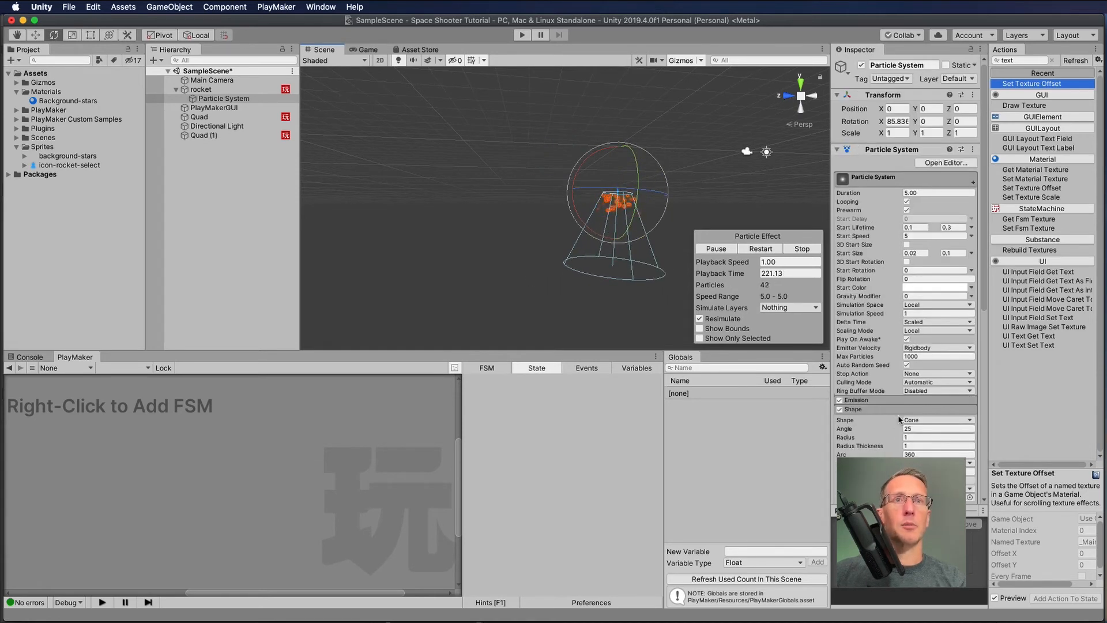
- Set the Particle System's X rotation to exactly 90 and return the Scene view to 2D
scroll(900, 410, down, 5)
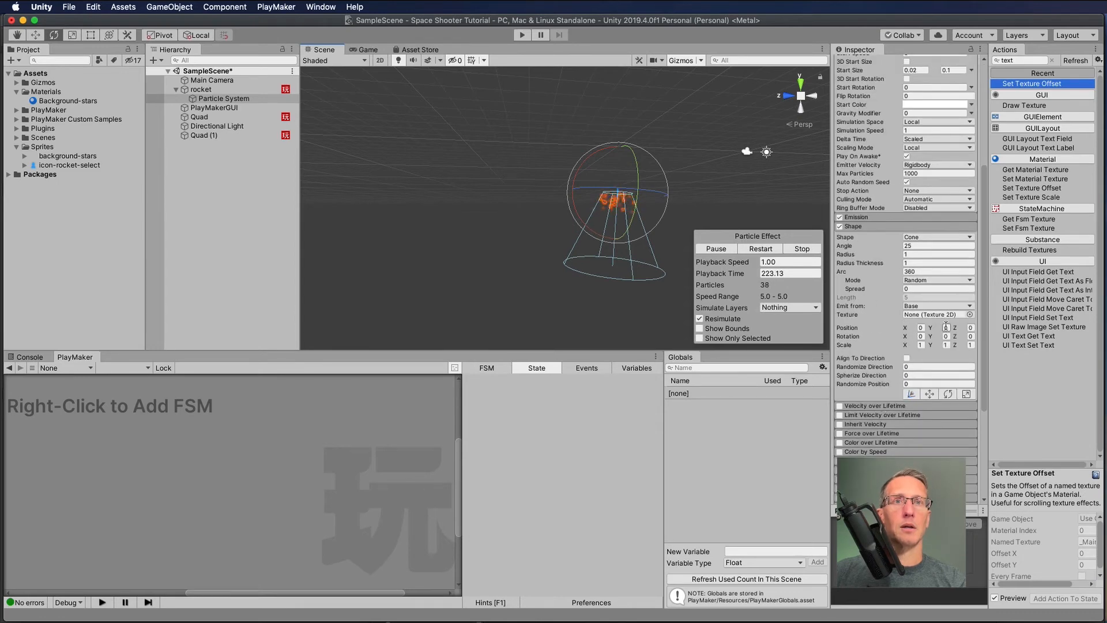
scroll(889, 241, up, 5)
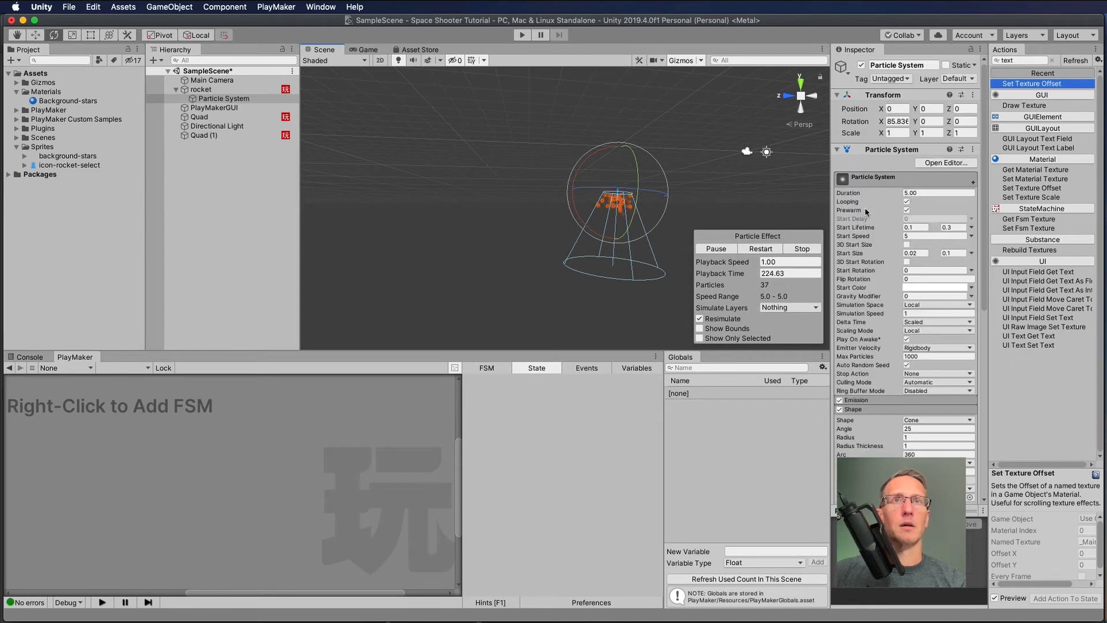
click(891, 120)
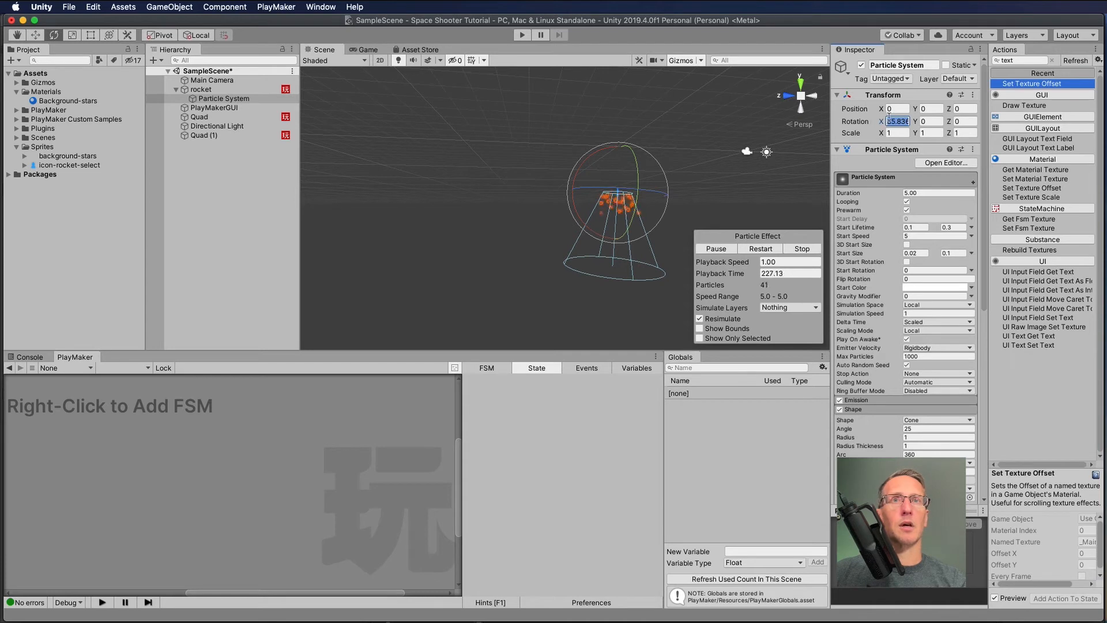
text(90)
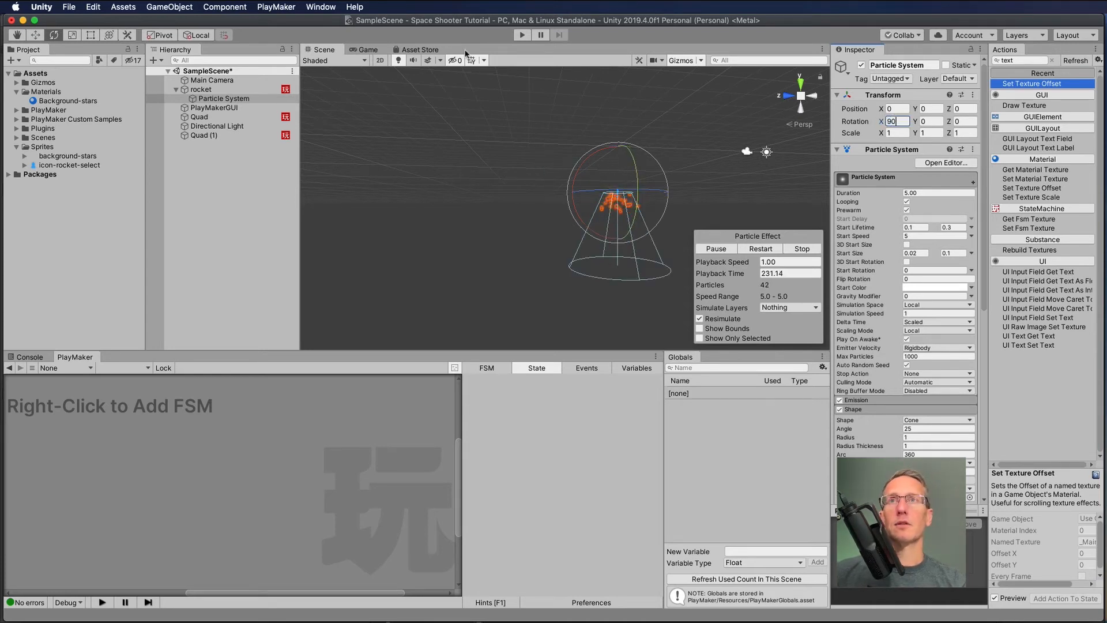
click(380, 60)
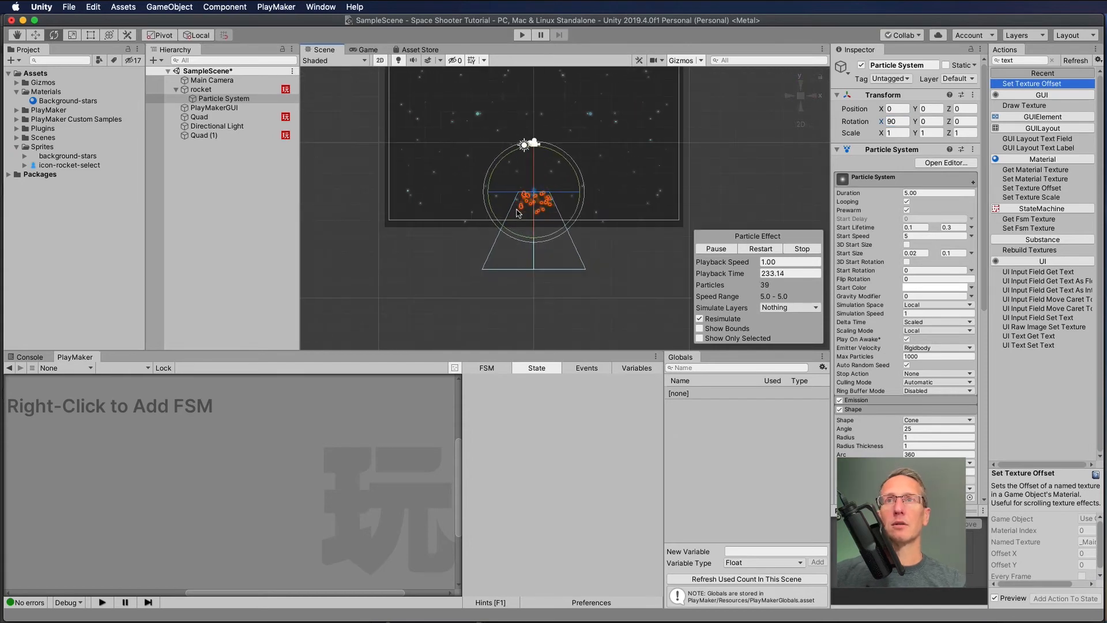
- Reduce the cone Angle in the Shape module to 0 so the particles are emitted straight down behind the rocket
scroll(530, 197, up, 10)
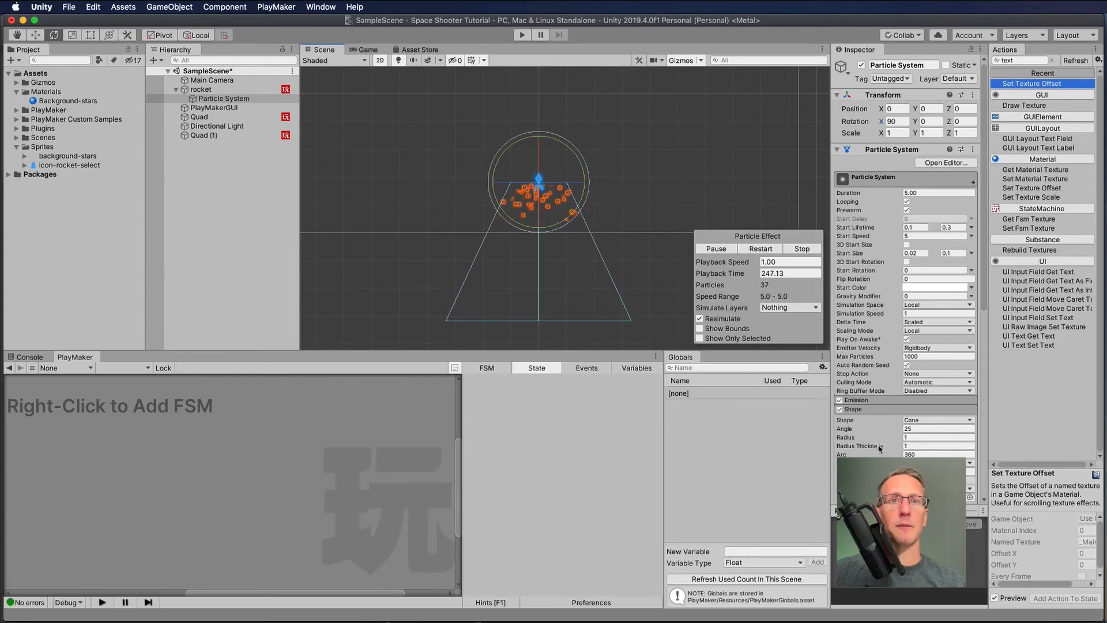
scroll(879, 448, down, 5)
scroll(889, 245, up, 2)
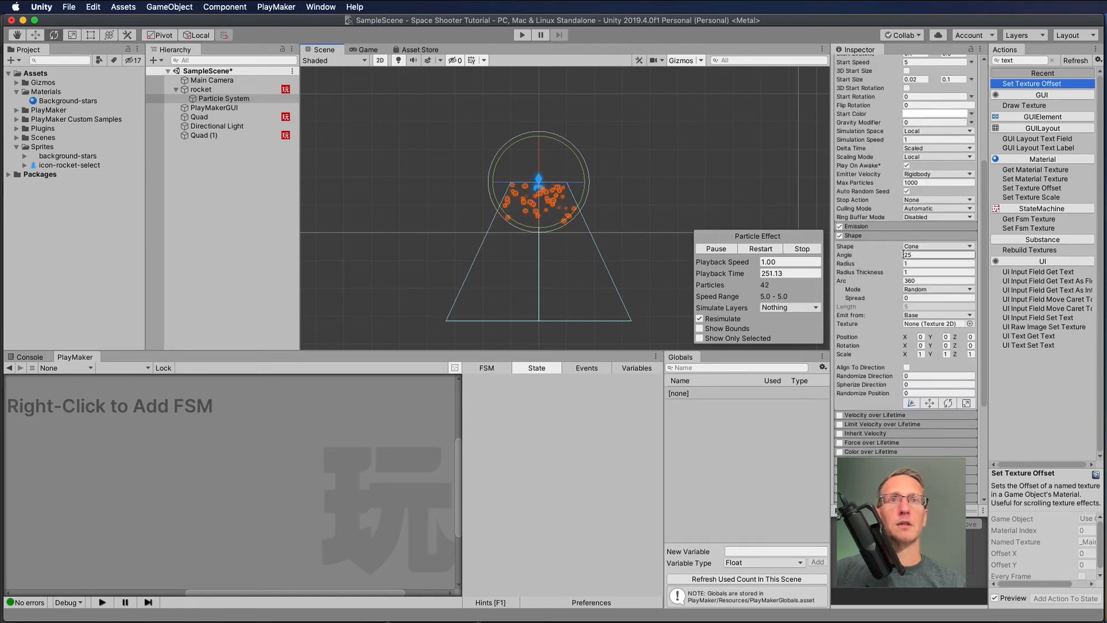
drag(851, 255, 246, 226)
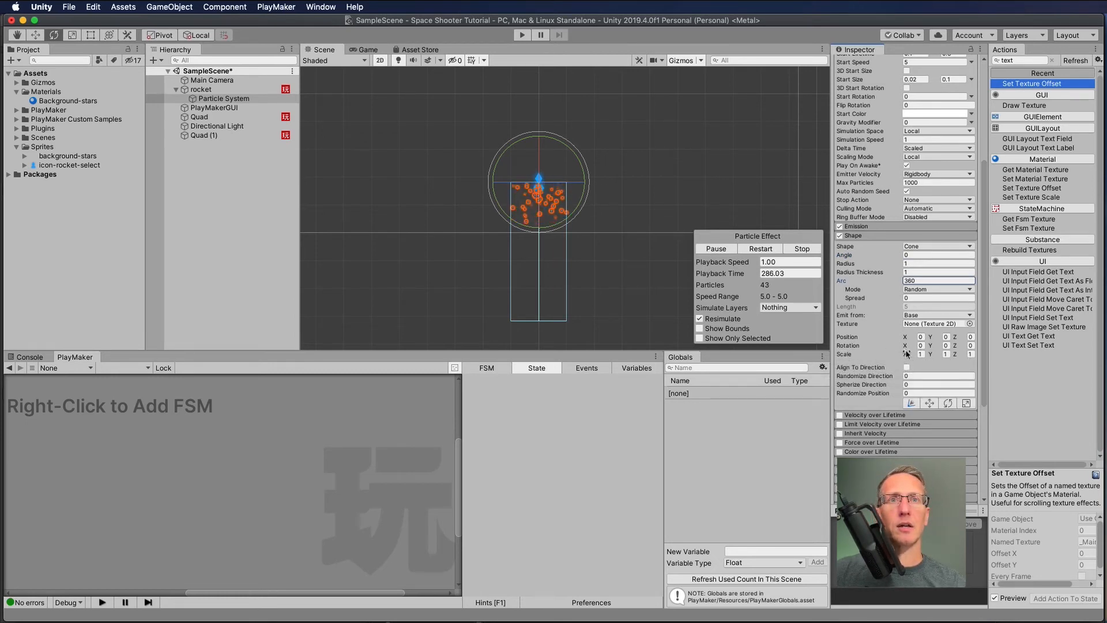
- Set the emitter's X Scale in the Shape module to 0.1 to narrow the exhaust, and collapse the module
mouse_move(906, 353)
mouse_down()
mouse_move(957, 353)
mouse_move(902, 355)
mouse_up()
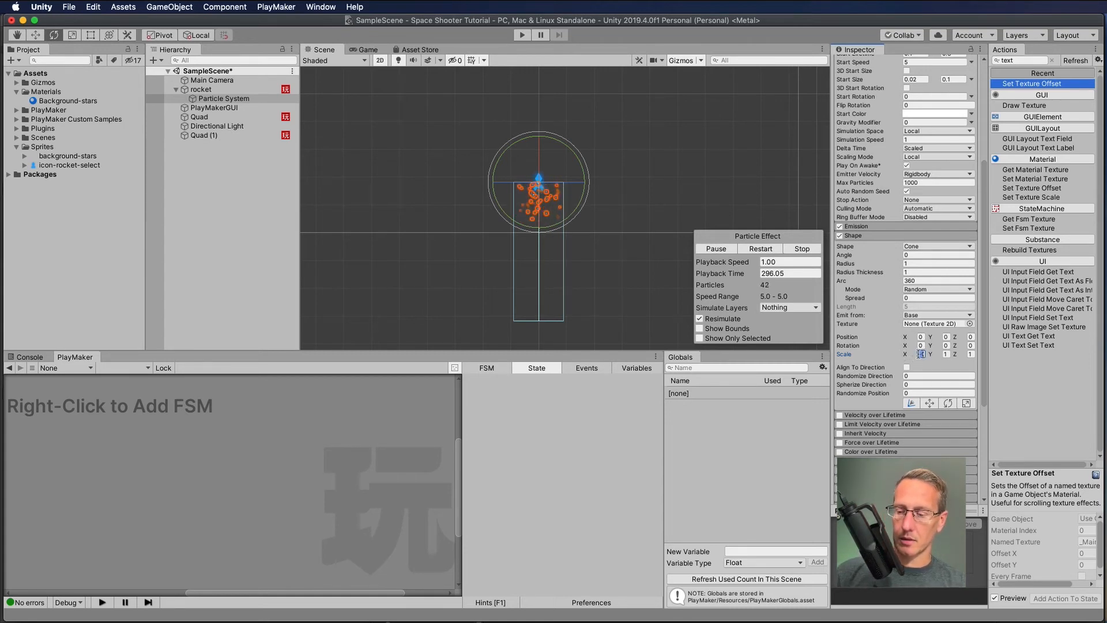
text(.1)
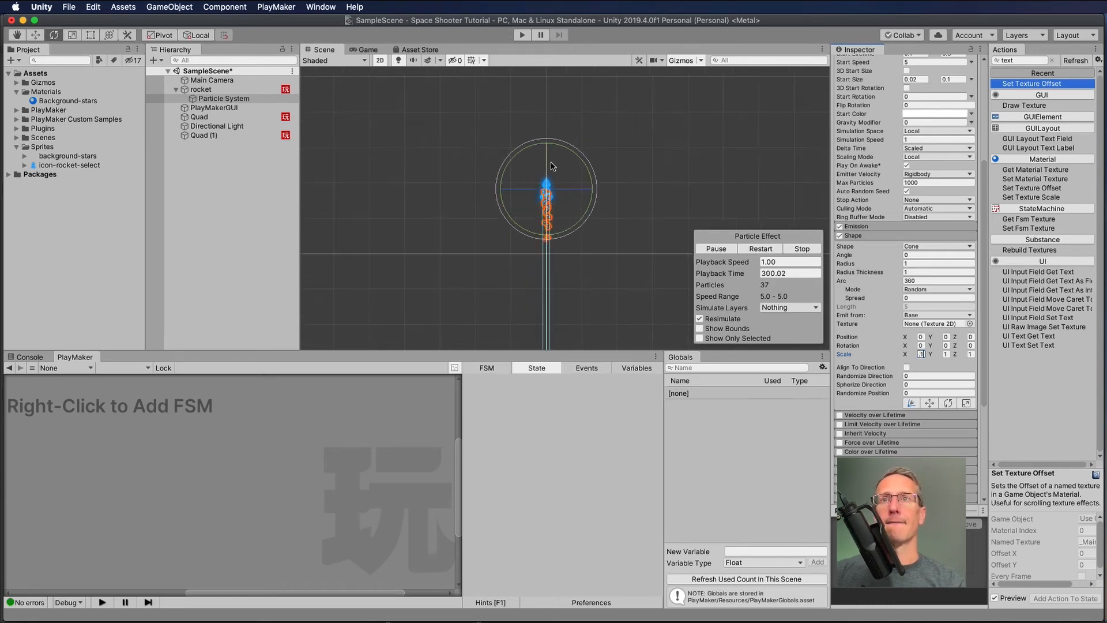
scroll(510, 160, up, 5)
scroll(593, 237, up, 2)
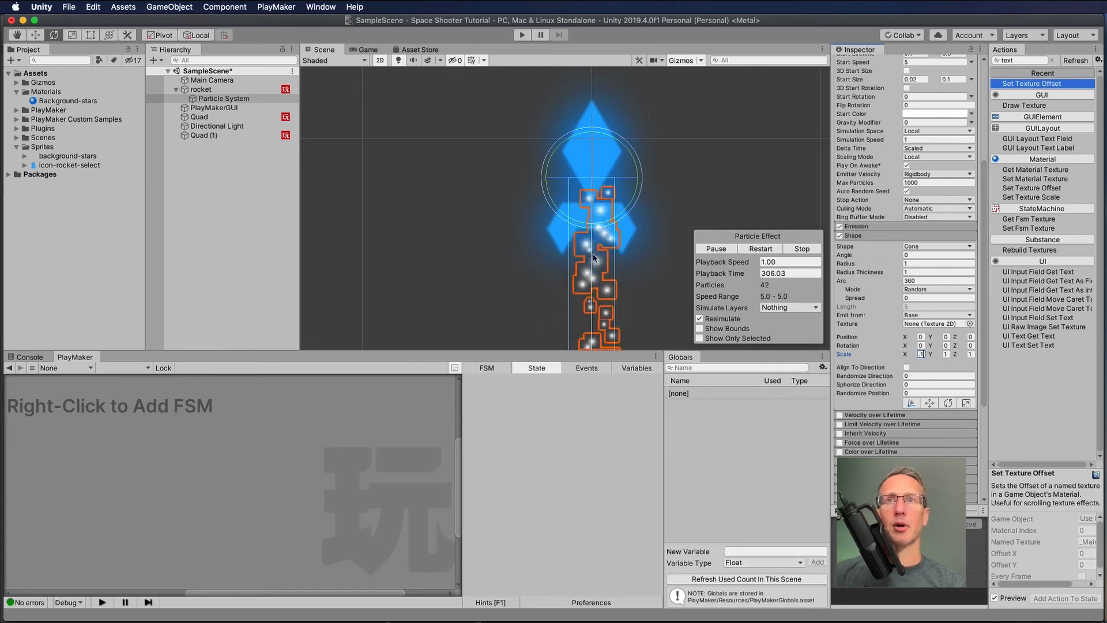
scroll(880, 124, up, 4)
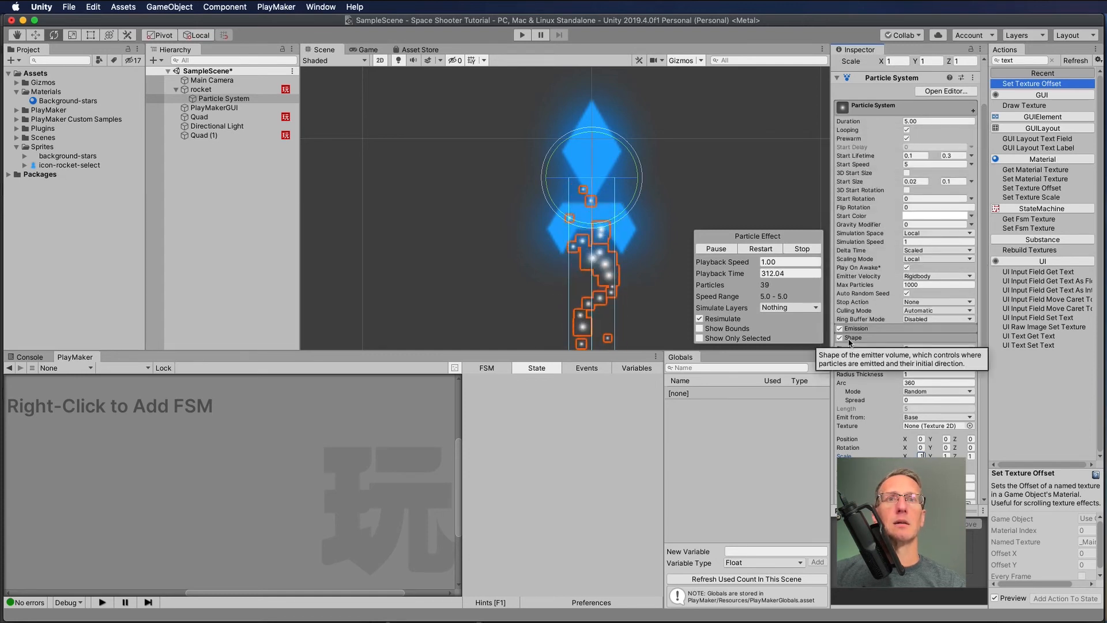
click(853, 337)
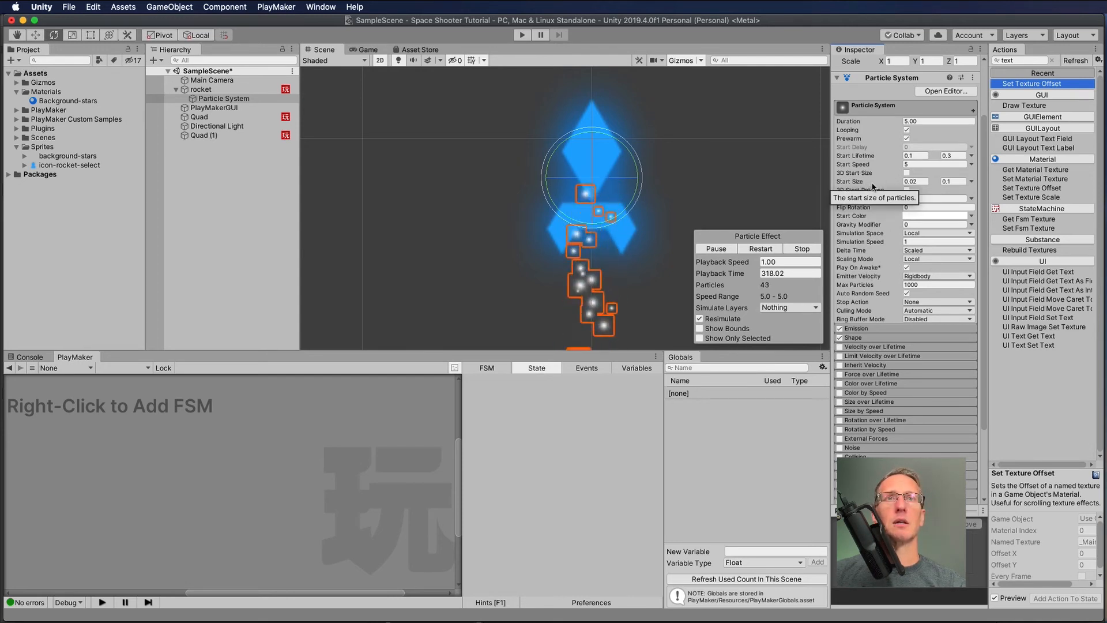
- Switch Start Speed to Random Between Two Constants and set its values to 0.2 and 0.6
click(971, 164)
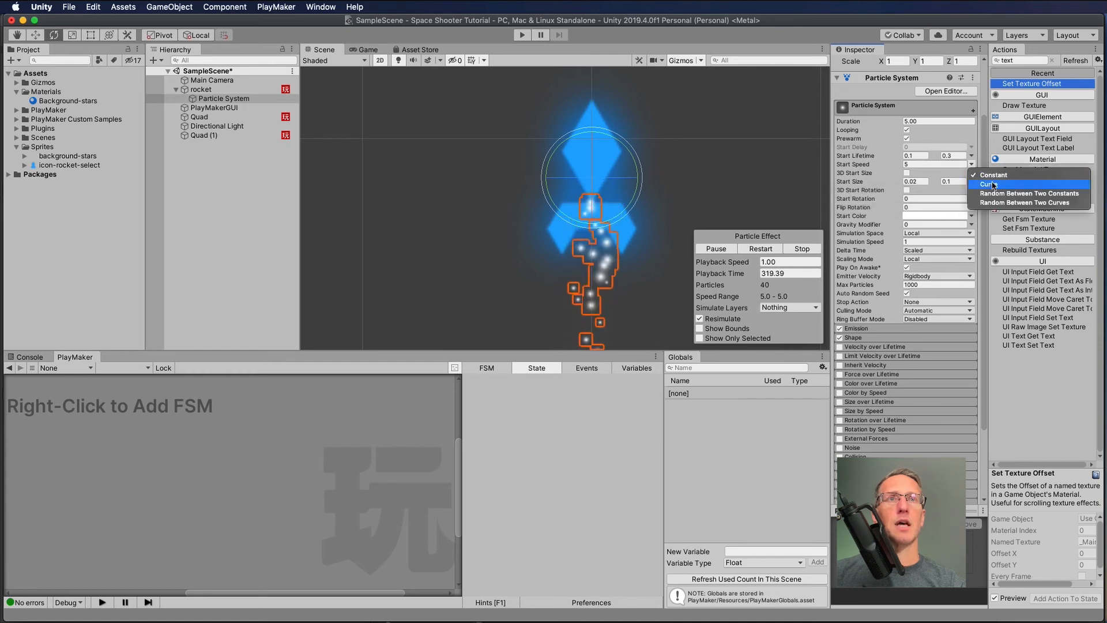
click(1008, 195)
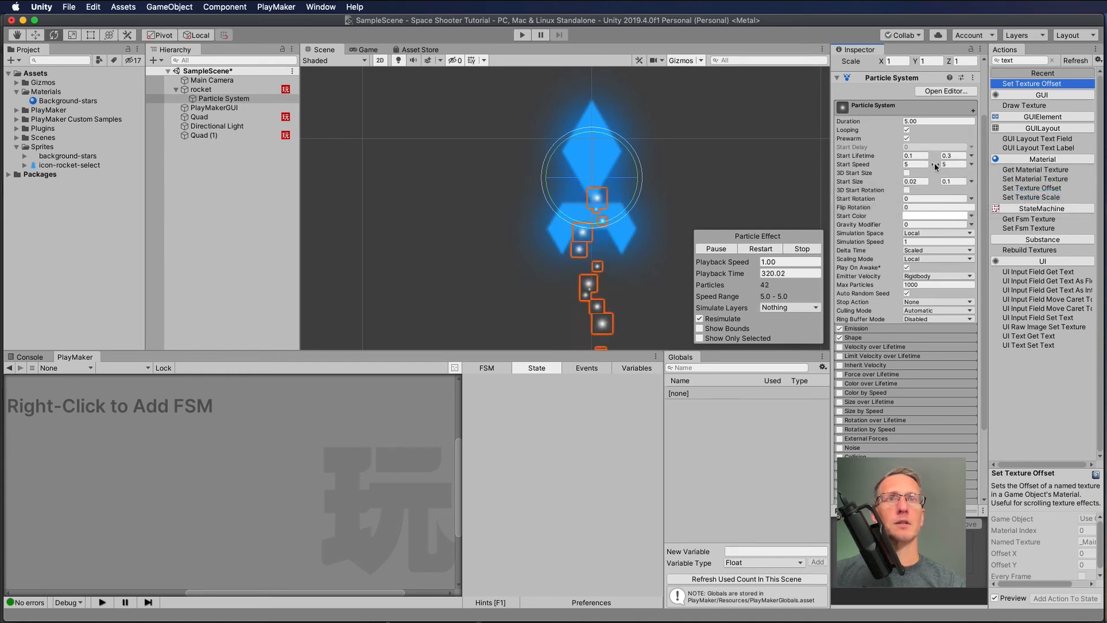
click(865, 167)
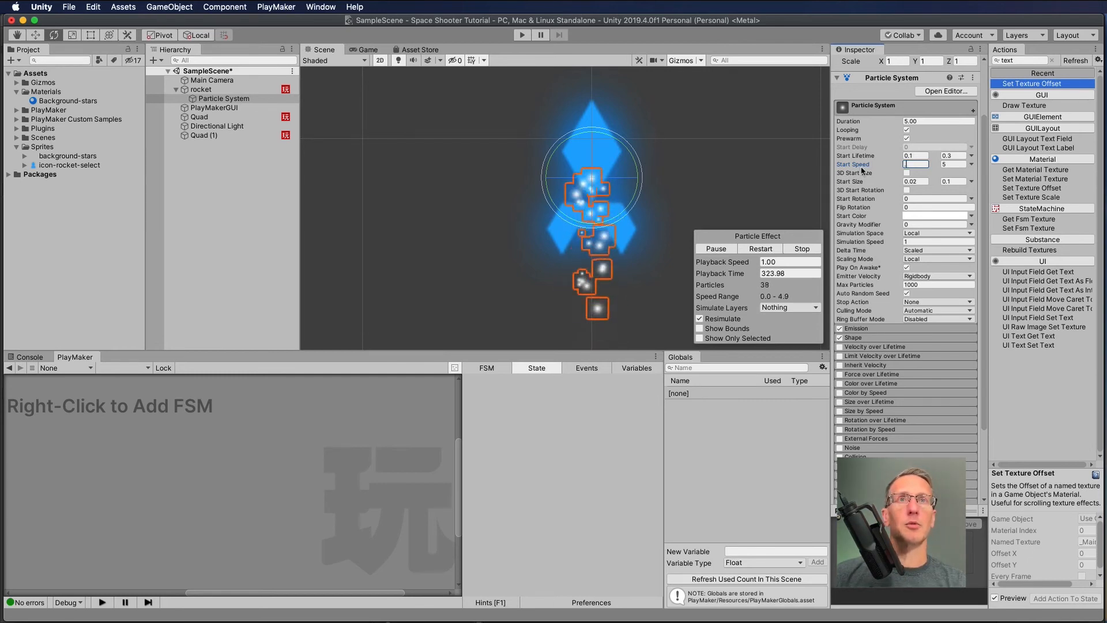
text(0.2)
key(Tab)
key(BackSpace)
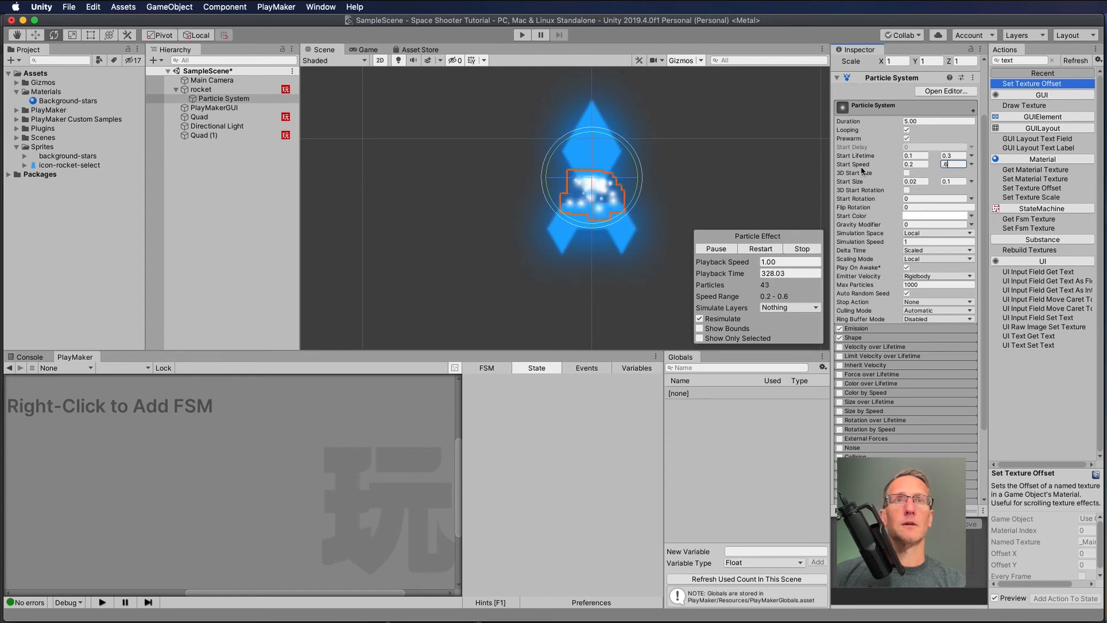
text(.6)
- Raise the Start Speed range to 0.8 and 1.5
click(915, 165)
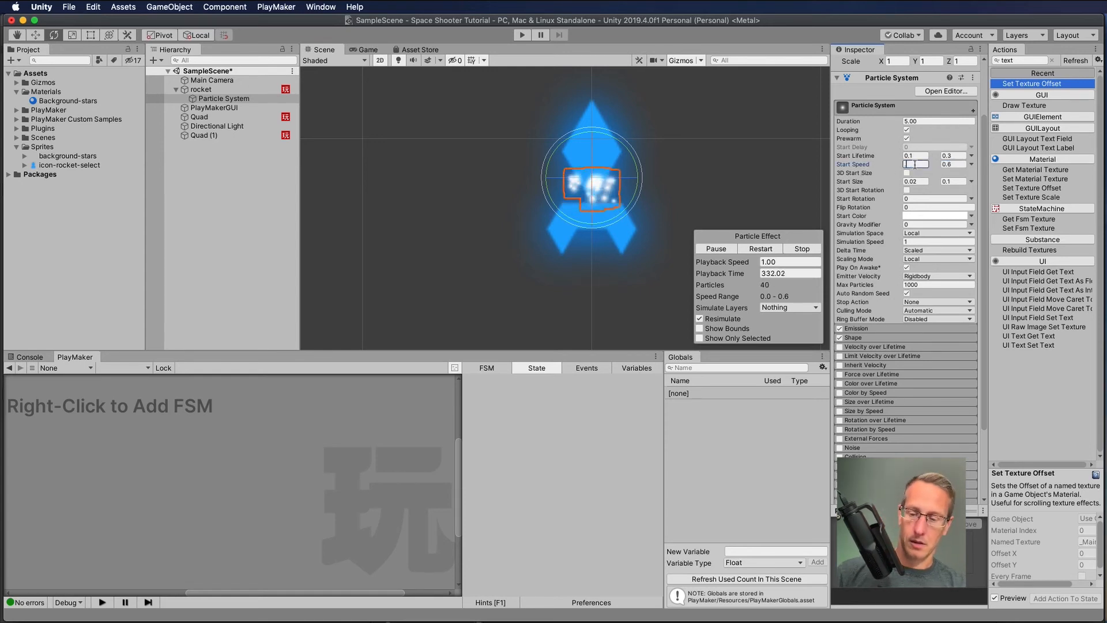
key(Tab)
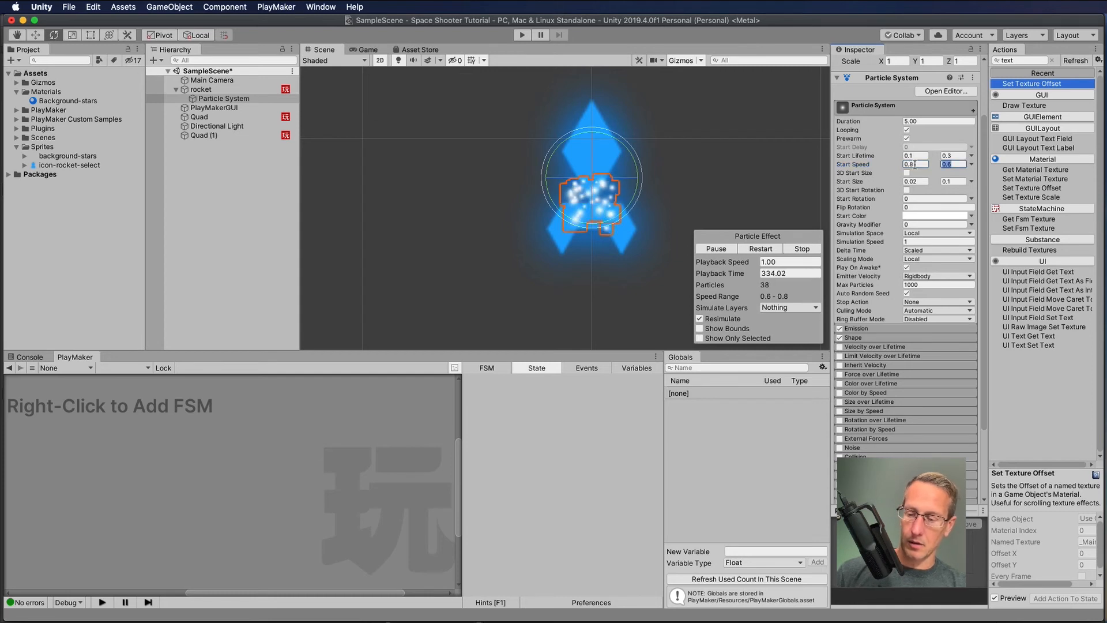
text(1.5)
key(Tab)
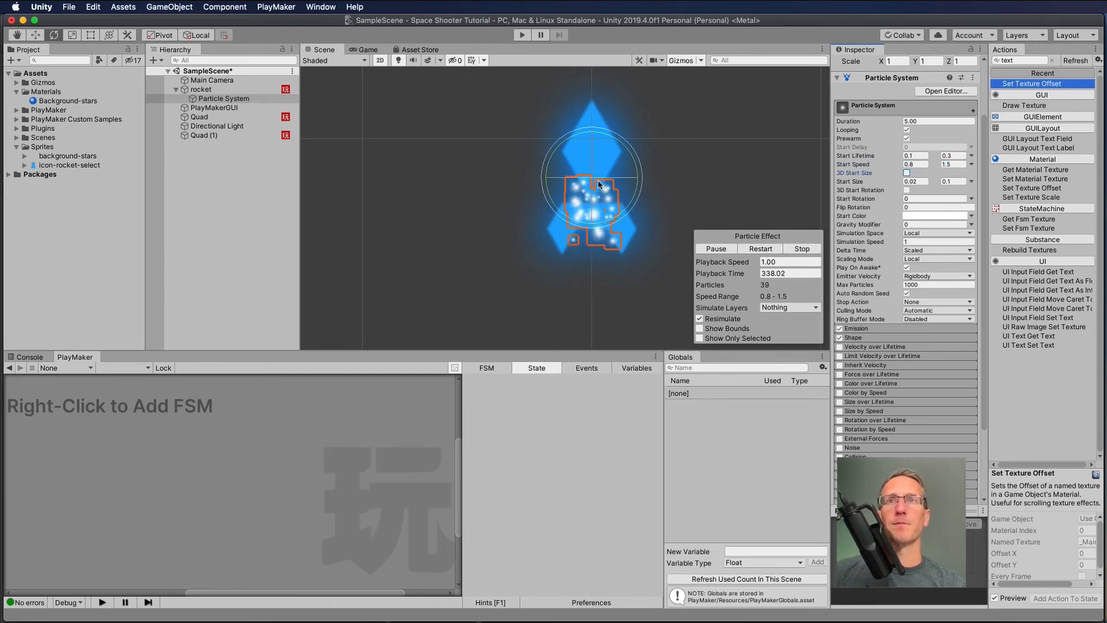
- Move the Particle System down to the rocket's tail, to about Y -0.244, undoing an accidental deselection first
key(w)
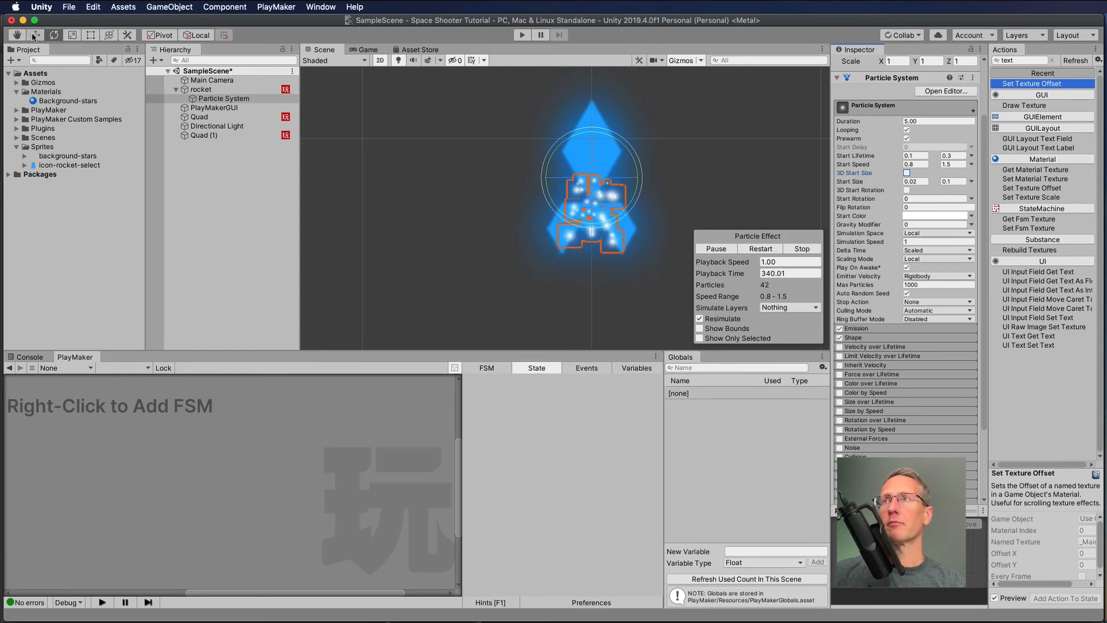
click(604, 214)
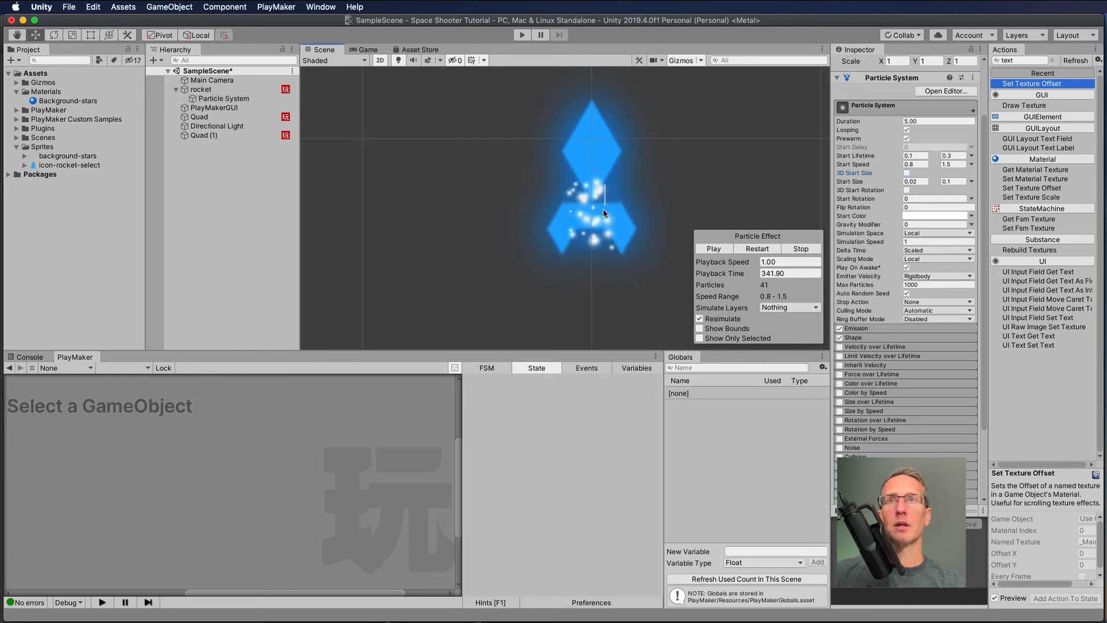
drag(601, 242, 601, 244)
key(super+z)
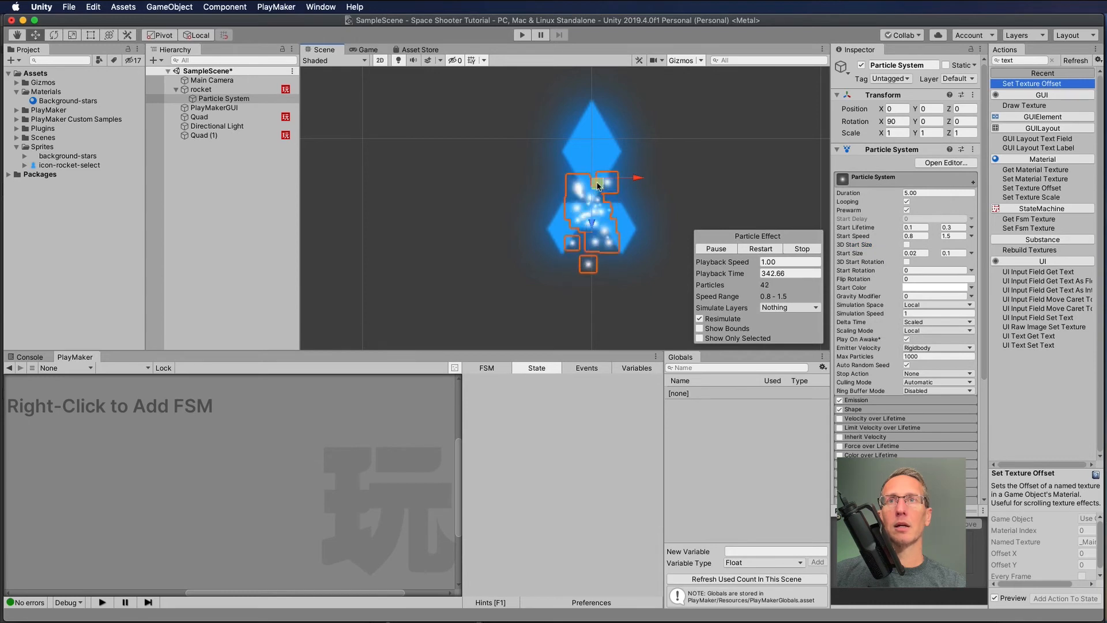
drag(600, 193, 598, 240)
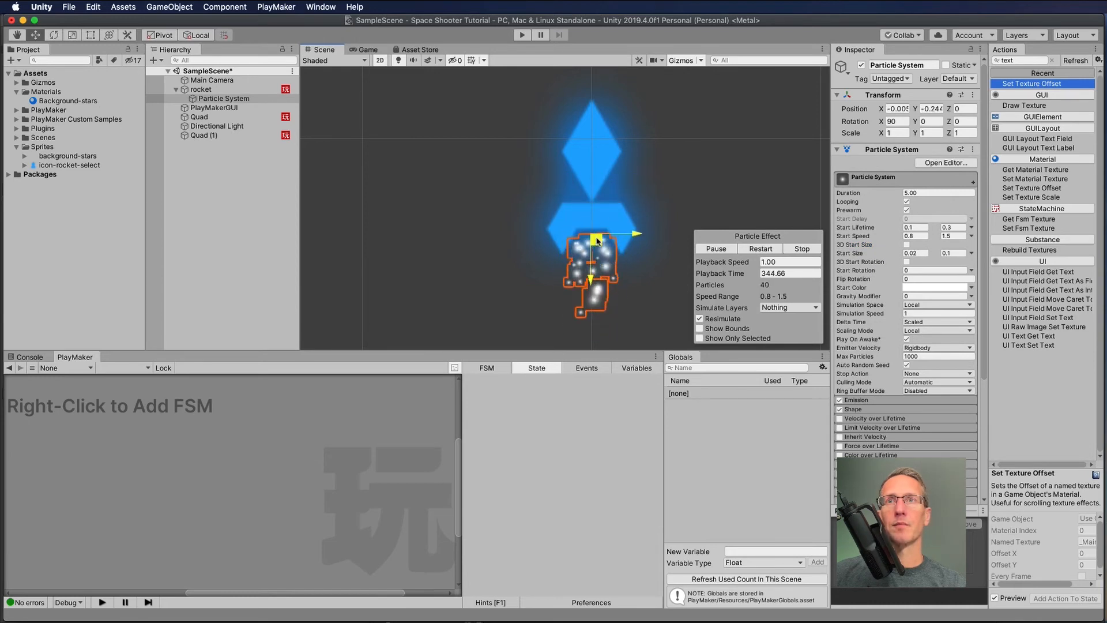
scroll(599, 241, down, 6)
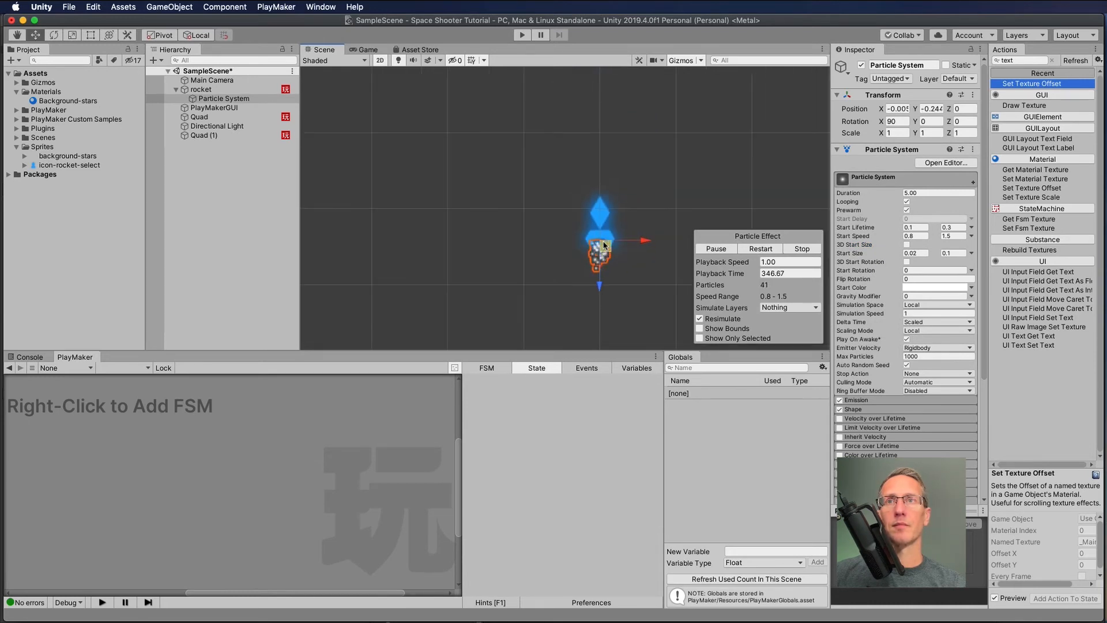
- Set the Emission module's Rate over Time to 400 and the minimum Start Size to 0.06
click(886, 400)
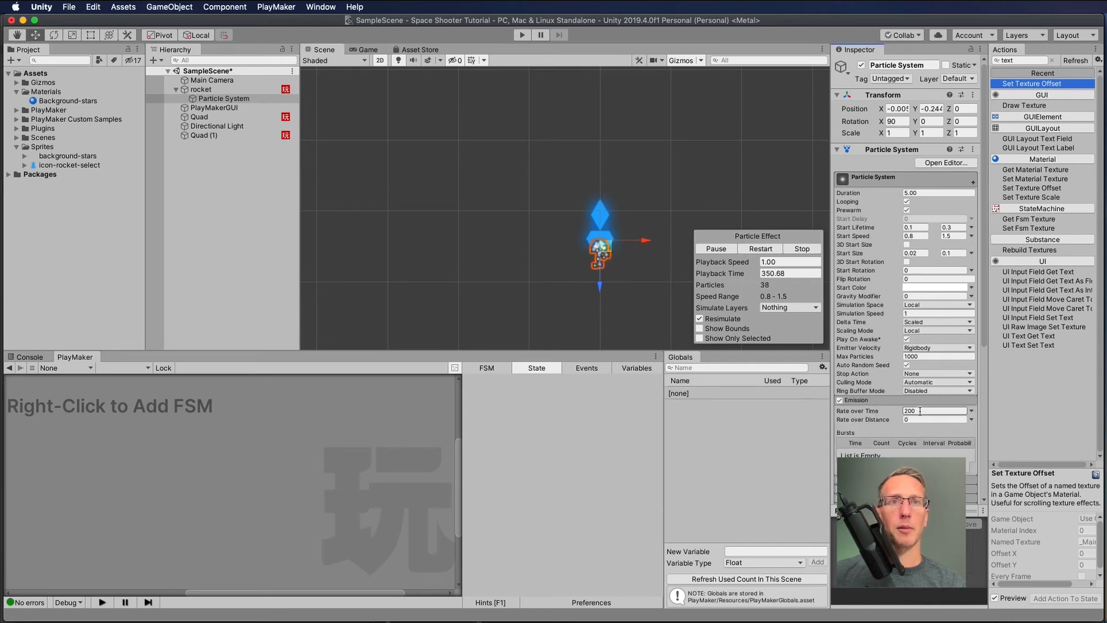
click(920, 411)
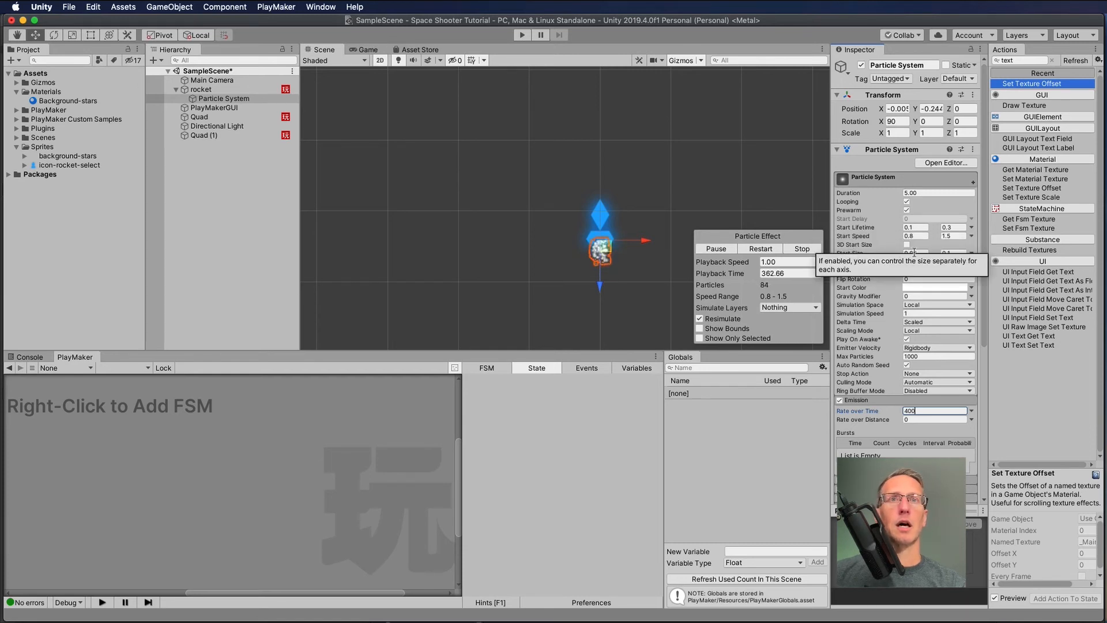
click(915, 252)
click(921, 254)
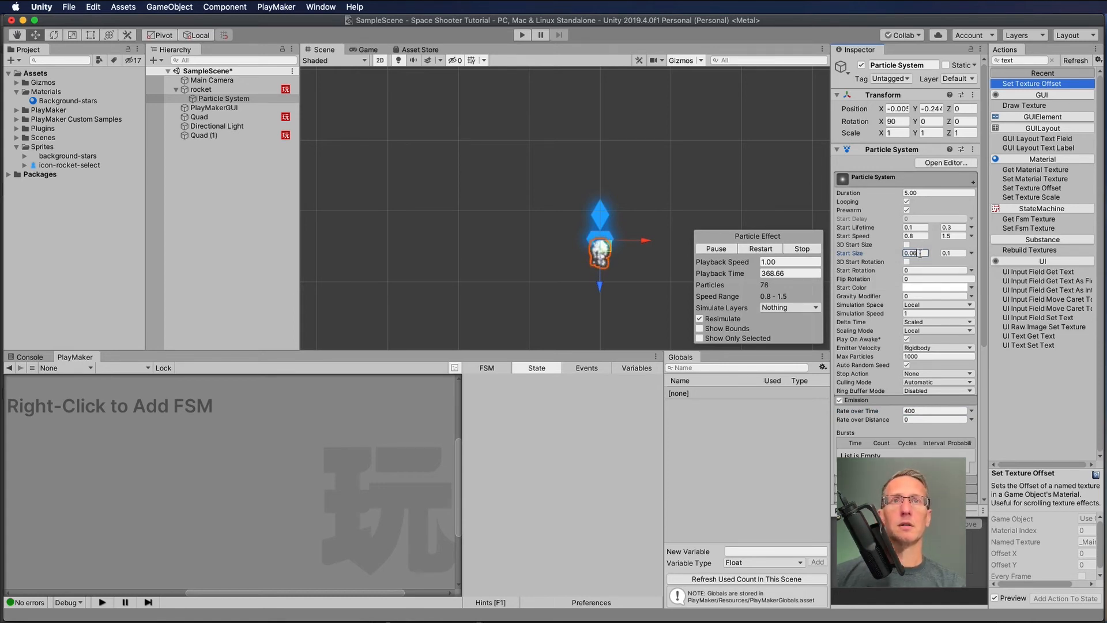
key(Tab)
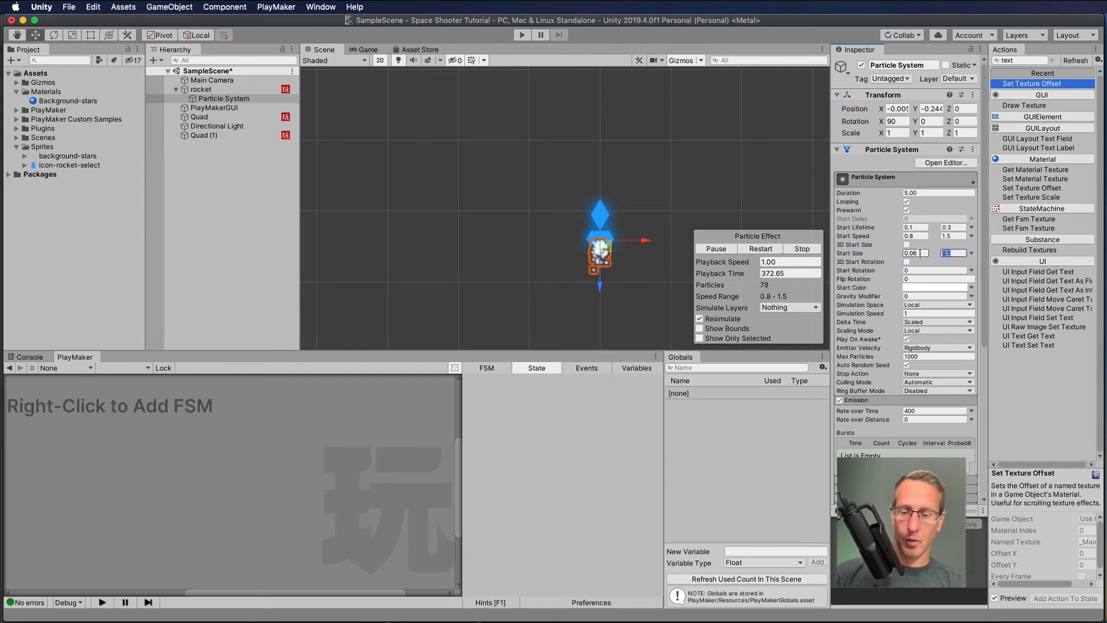
- Set the maximum Start Size to 0.2, trying 0.6, 0.3 and 0.1 first
text(.6)
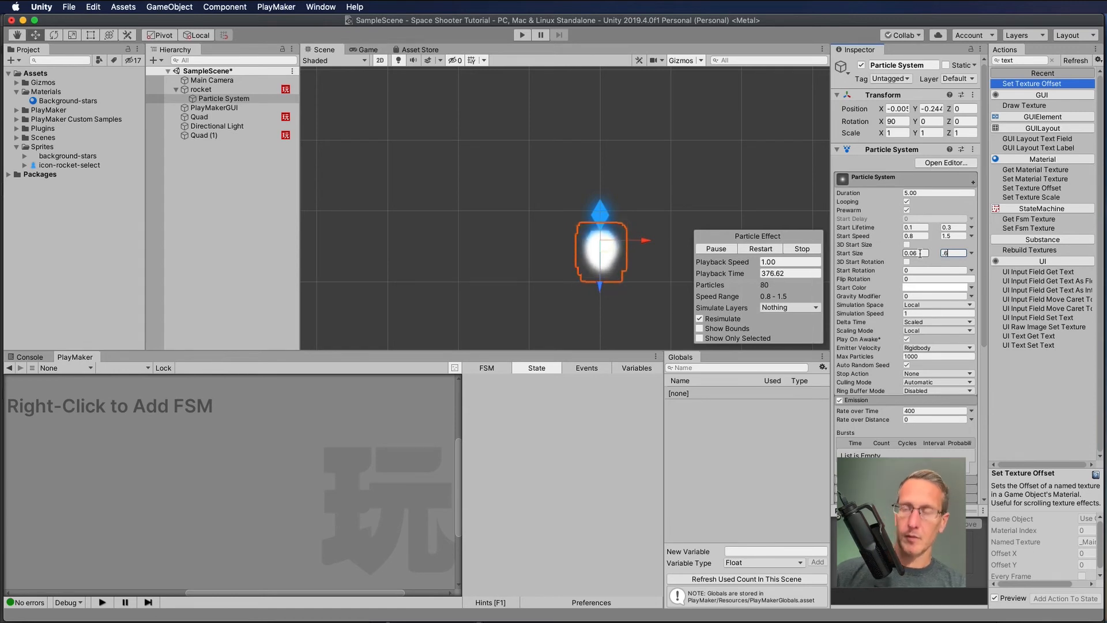
key(BackSpace)
text(3)
key(BackSpace)
text(1)
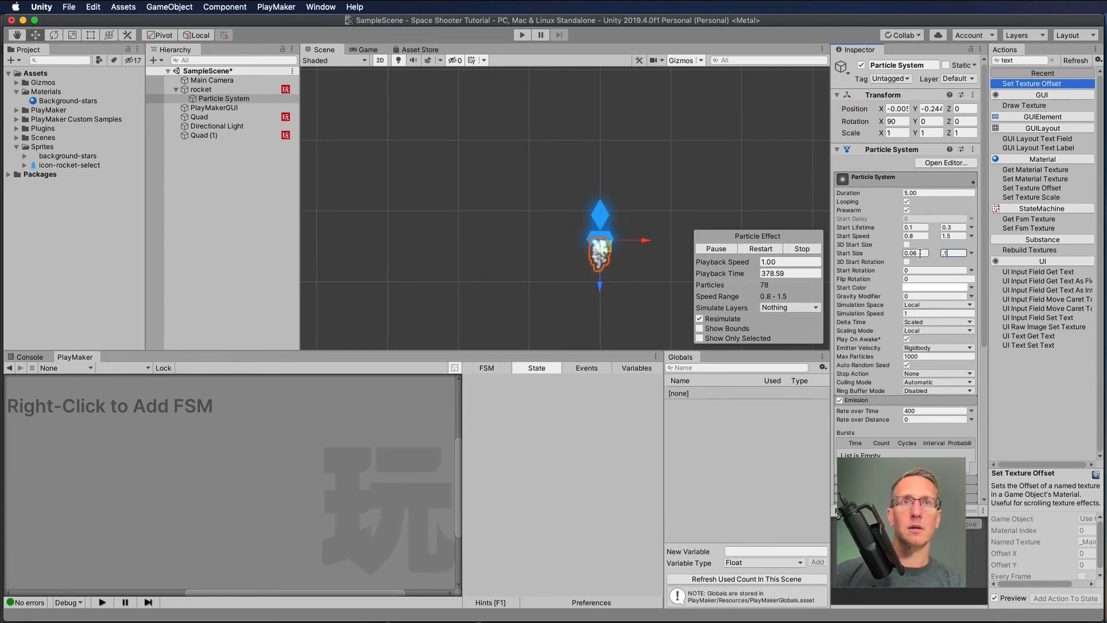
key(BackSpace)
text(2)
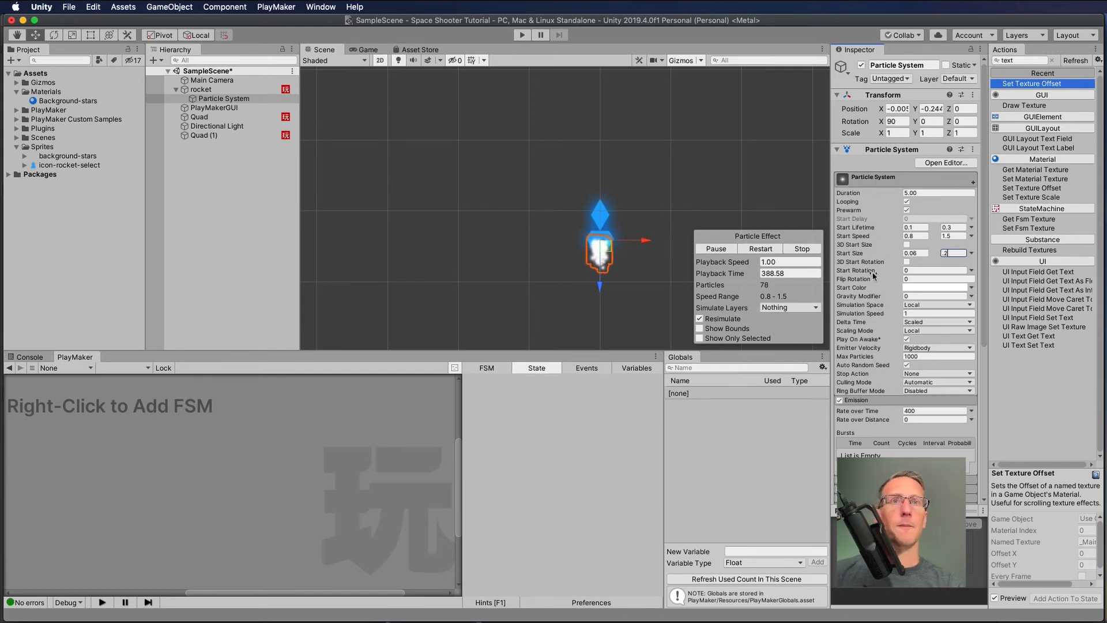
- Change the particles' Start Color to orange, FFA800, and close the color picker
click(959, 284)
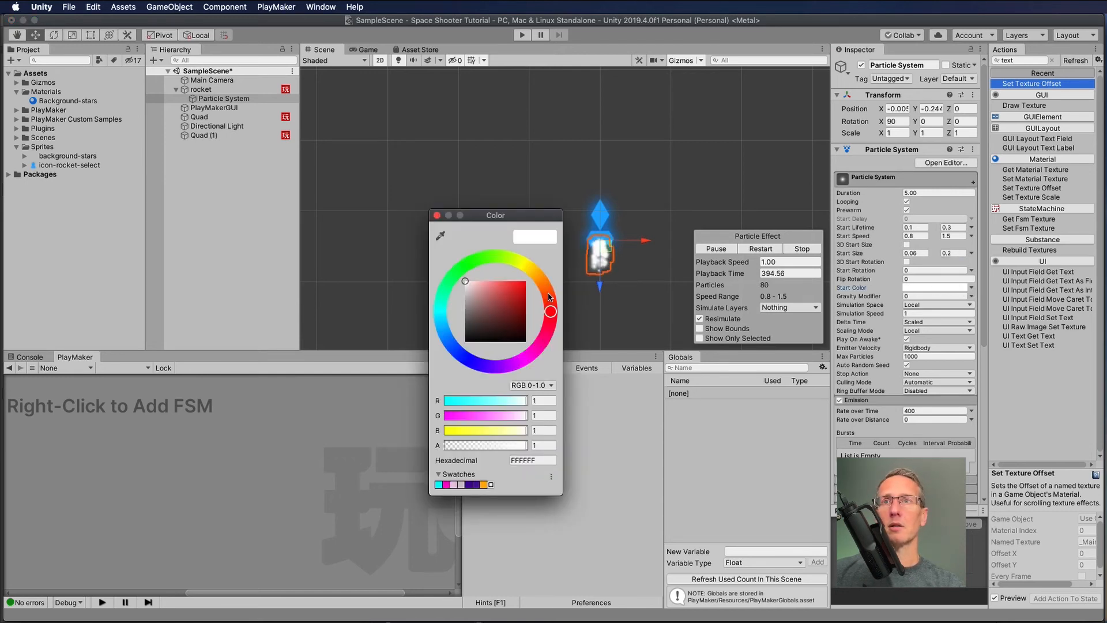
mouse_move(547, 280)
mouse_down()
mouse_move(548, 291)
mouse_move(538, 276)
mouse_up()
drag(479, 300, 536, 268)
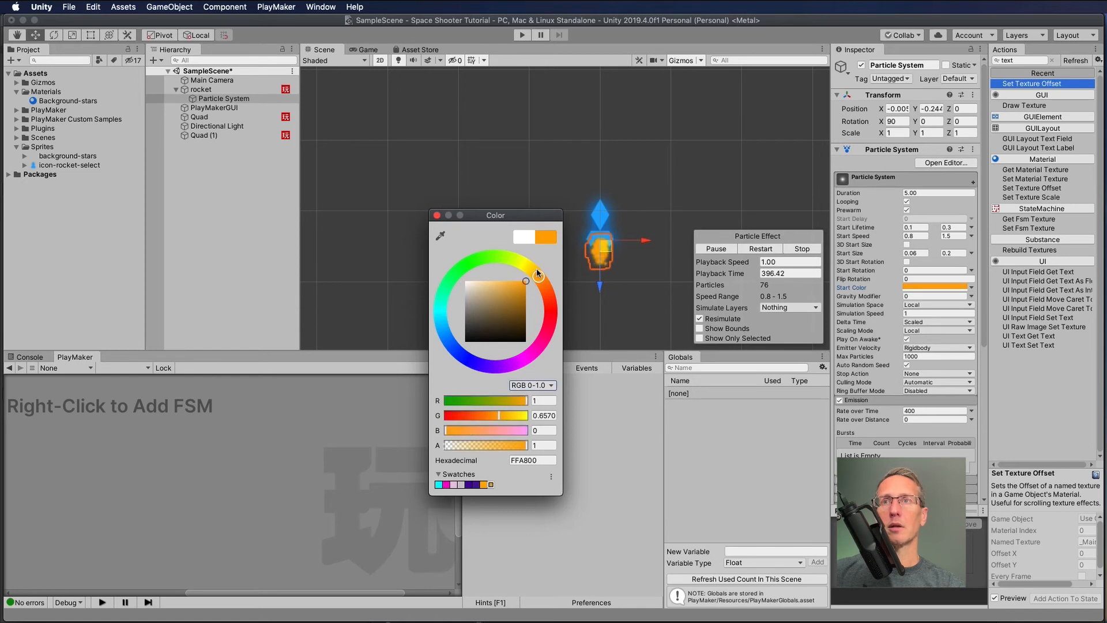
click(436, 215)
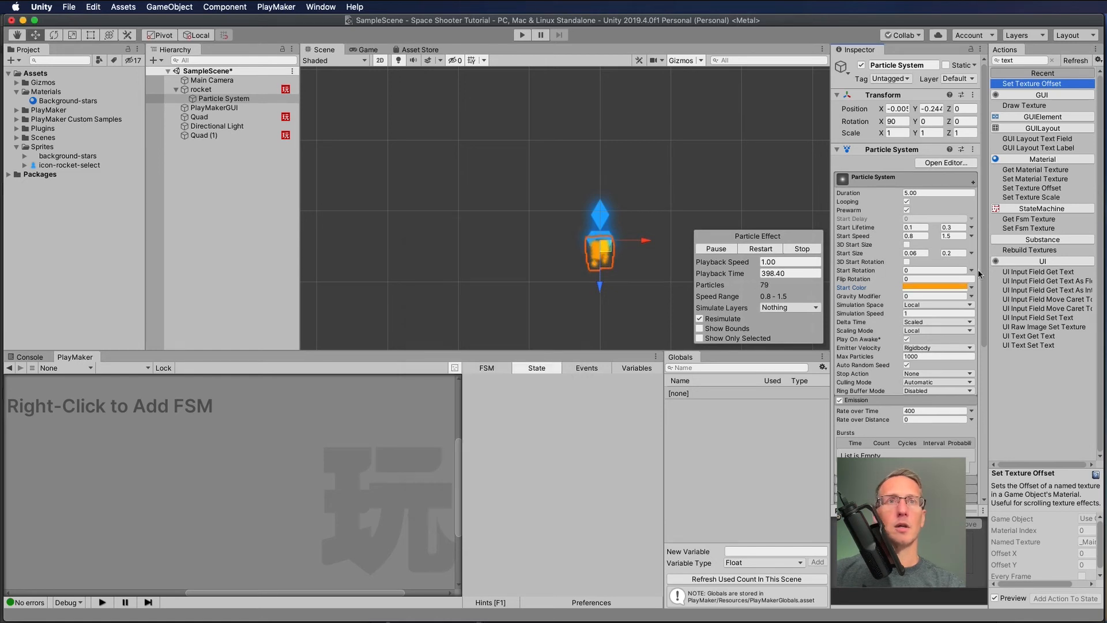
- Switch Start Color to Random Between Two Colors and make the second color reddish orange, FF6200
click(971, 287)
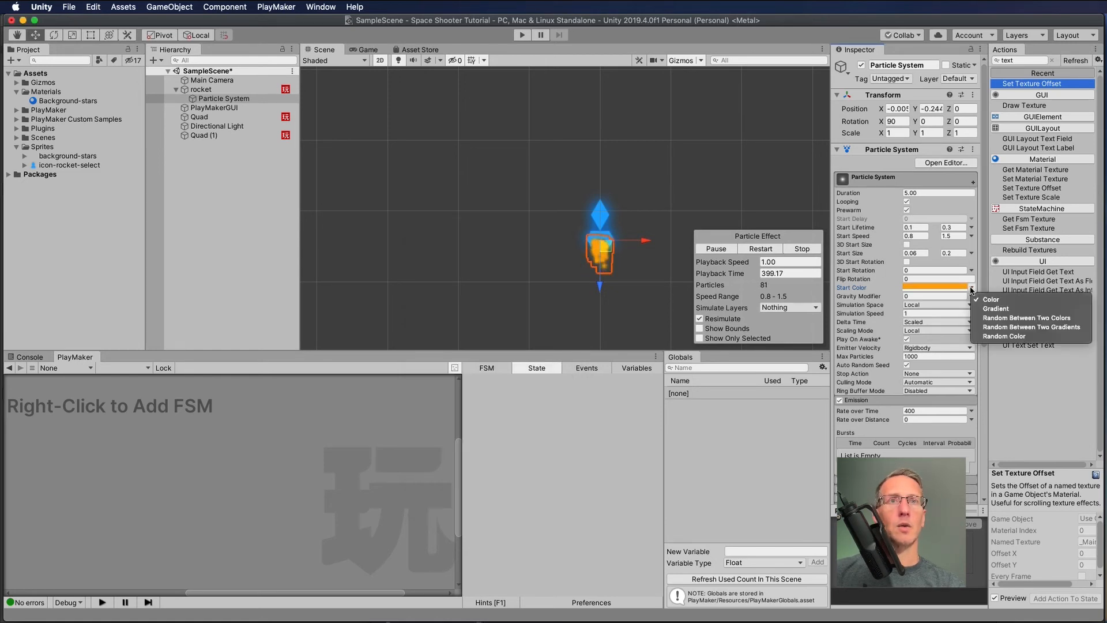
click(1002, 318)
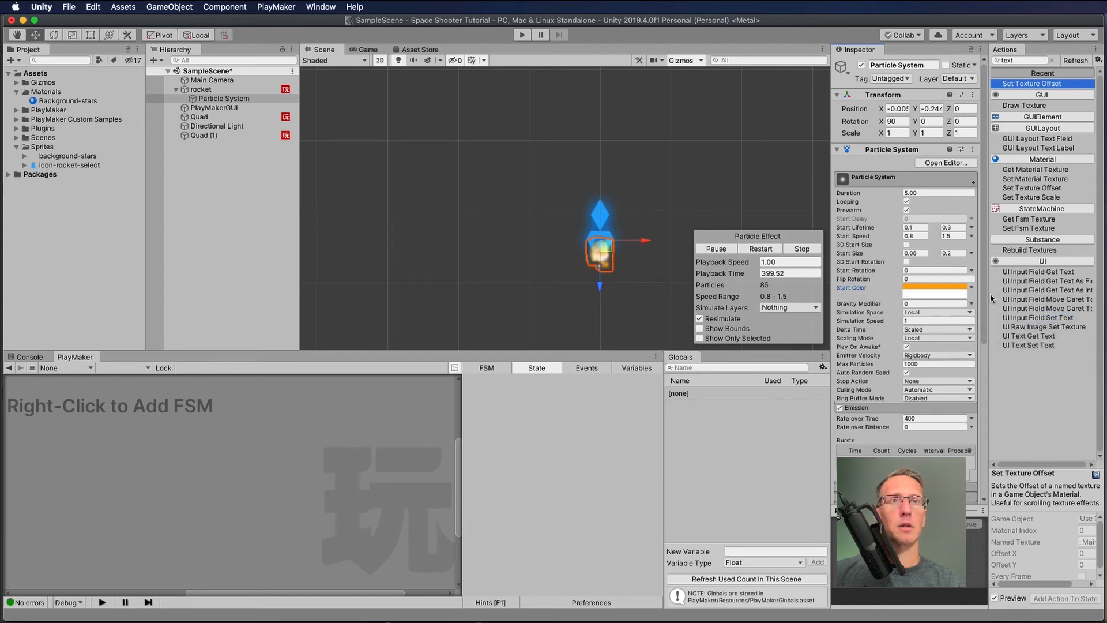
click(934, 293)
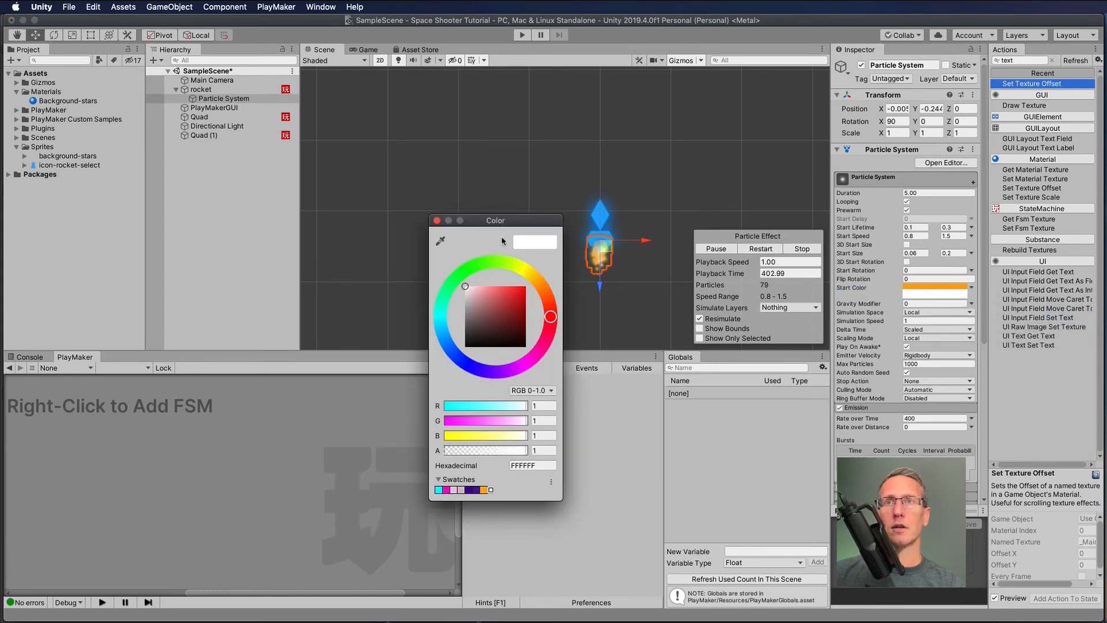
drag(496, 220, 449, 264)
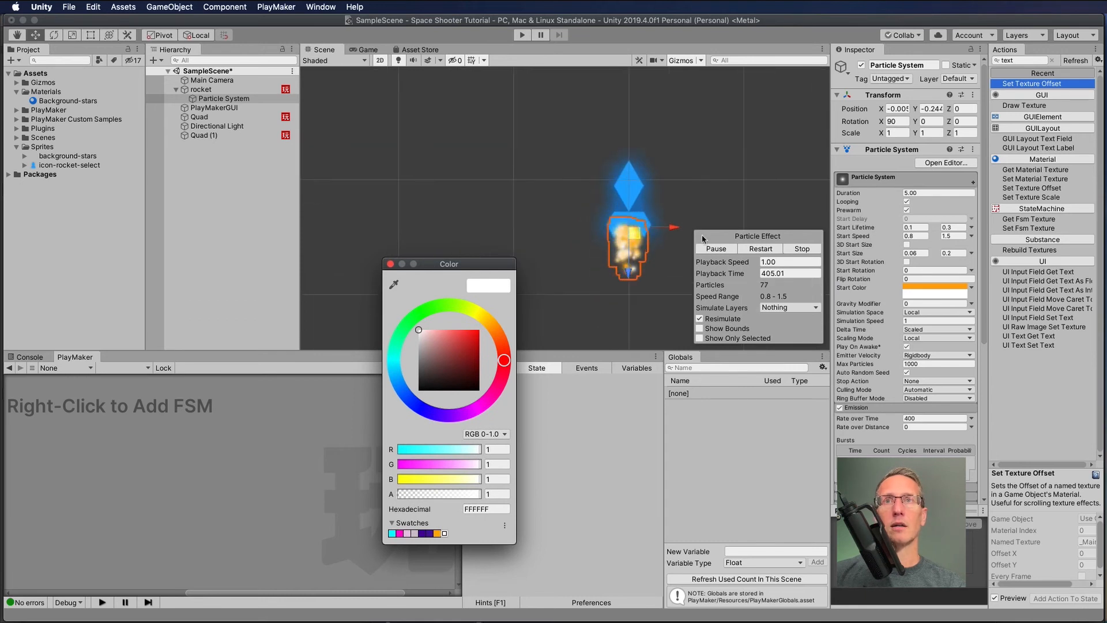
scroll(617, 254, up, 5)
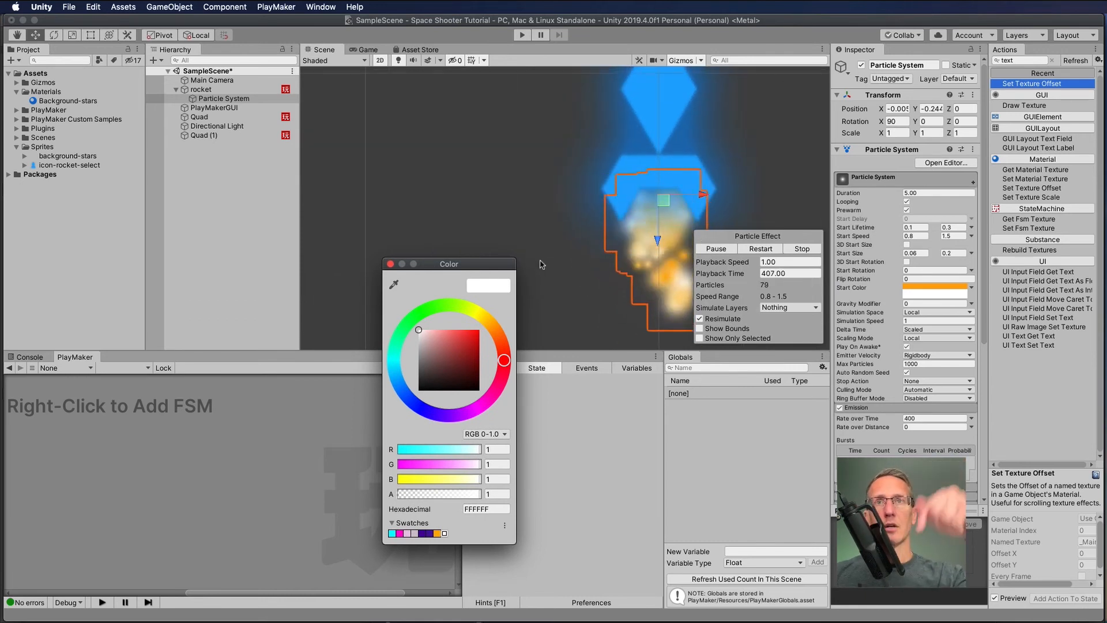
click(478, 330)
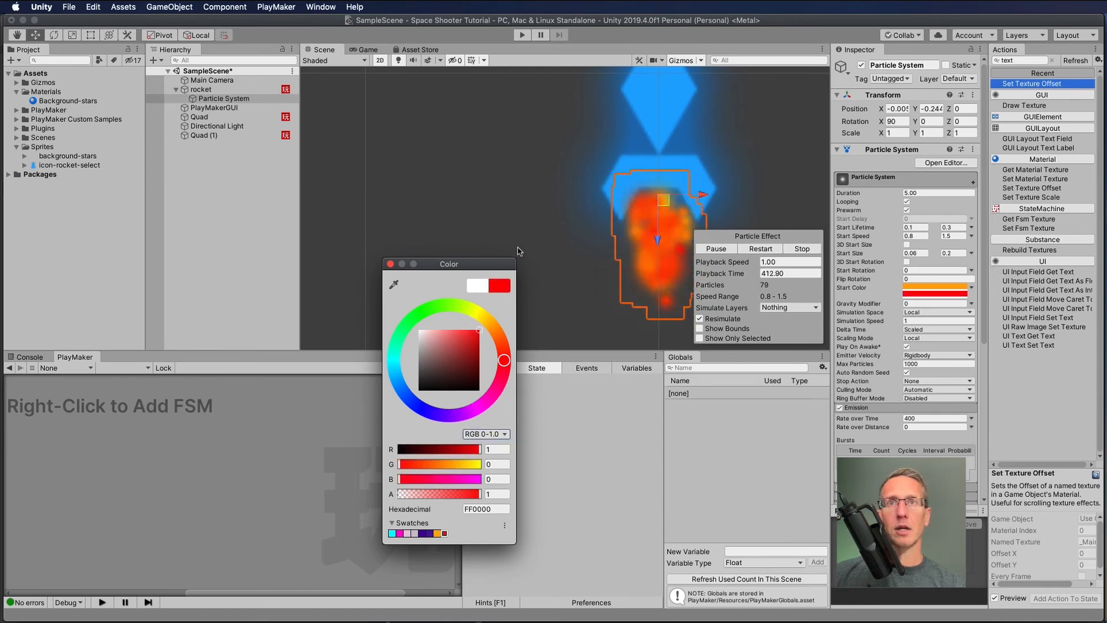
drag(504, 359, 505, 340)
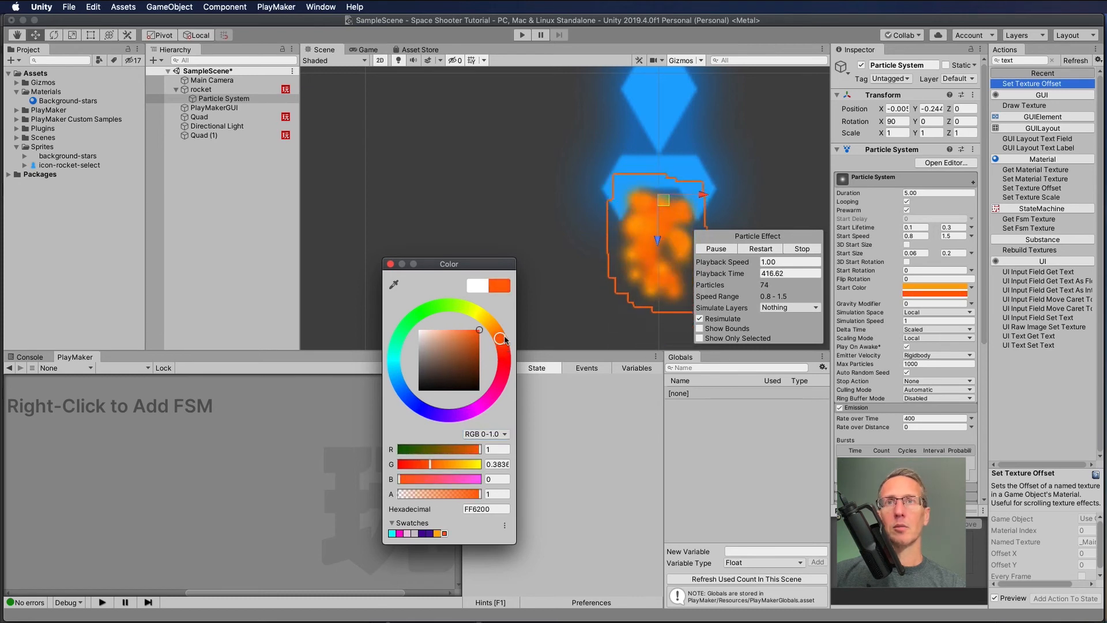
click(390, 264)
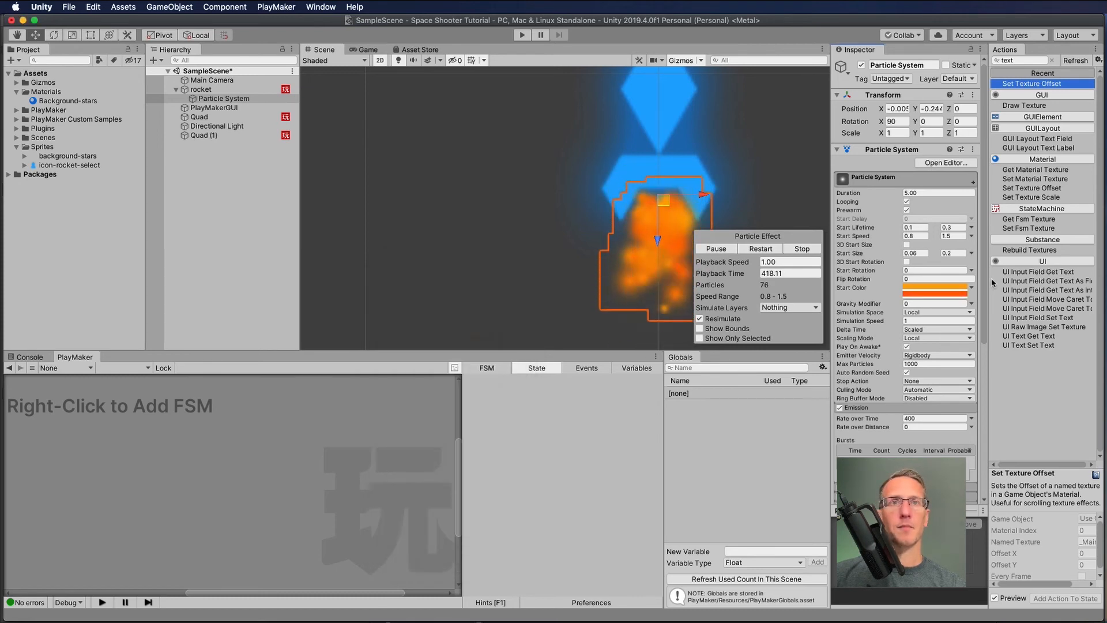
- Change the first of the two random Start Colors from orange to yellow and inspect the flame up close
click(906, 288)
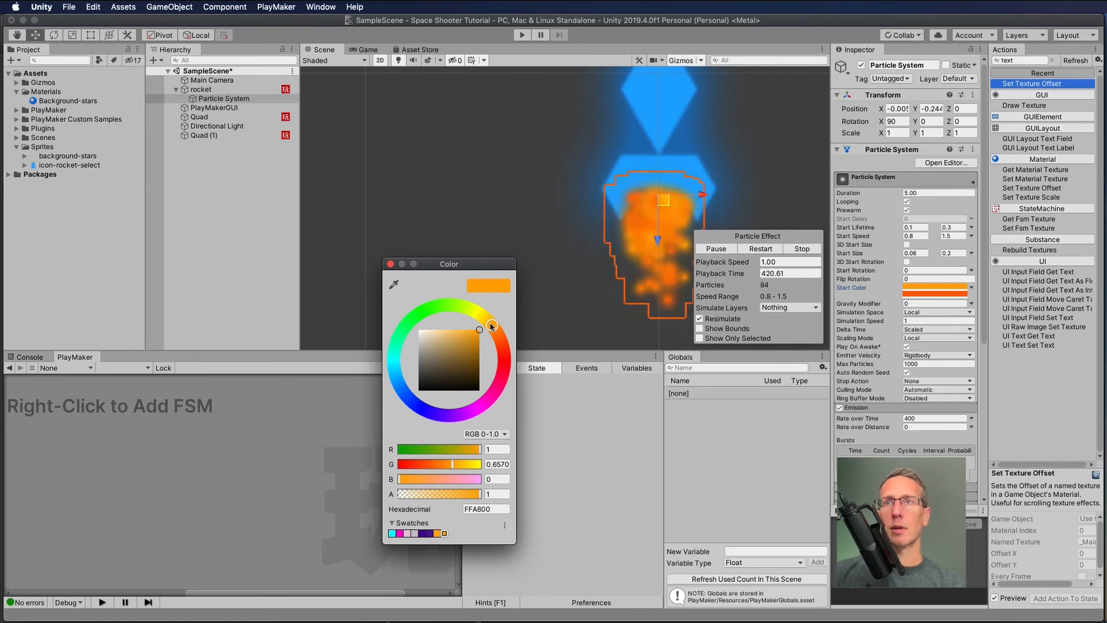
mouse_move(491, 325)
mouse_down()
mouse_move(444, 304)
mouse_move(385, 316)
mouse_move(484, 305)
mouse_up()
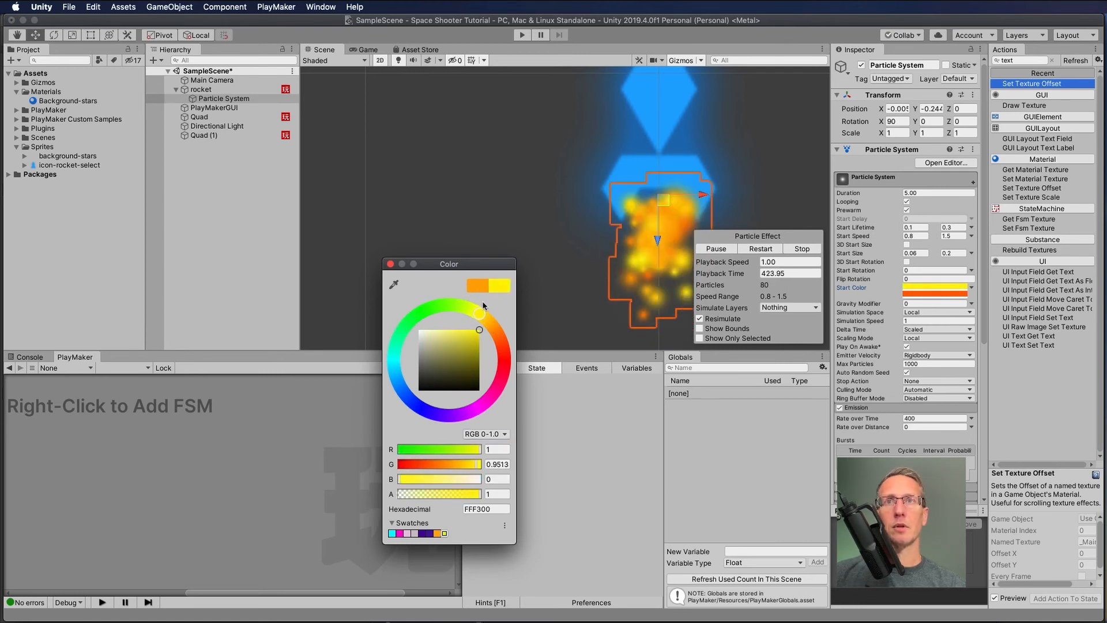
click(673, 242)
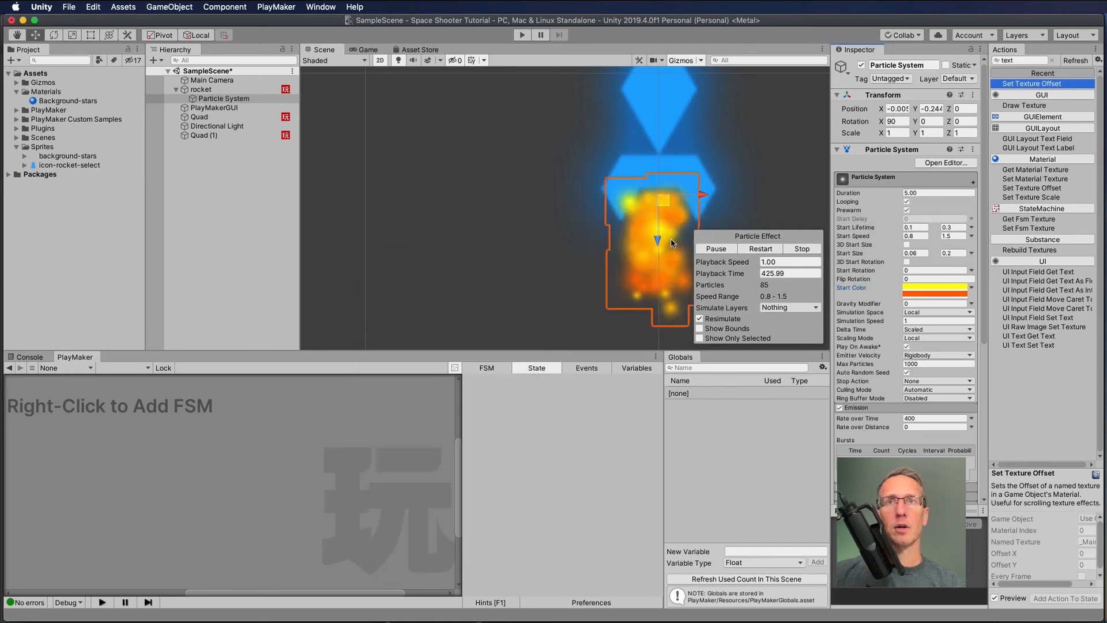
scroll(674, 241, up, 5)
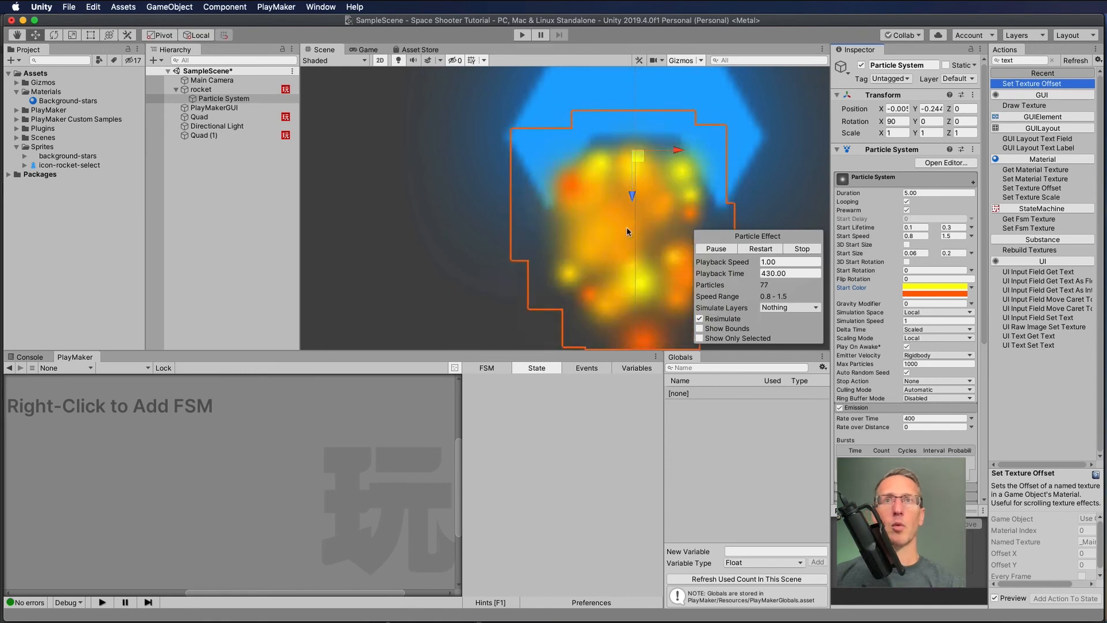
scroll(632, 196, down, 2)
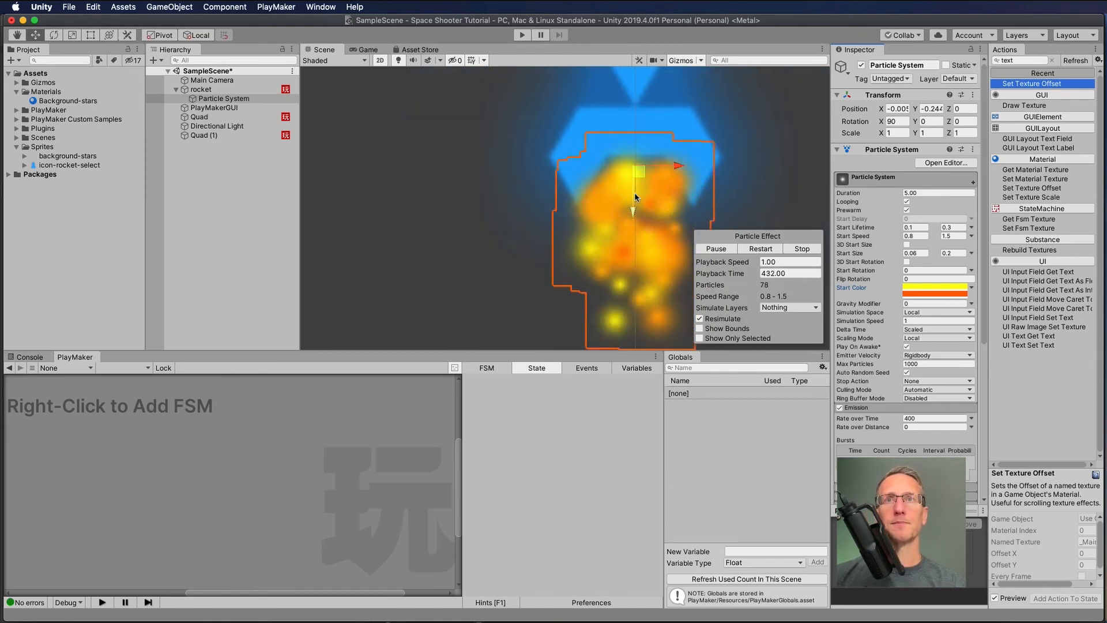
scroll(634, 193, down, 3)
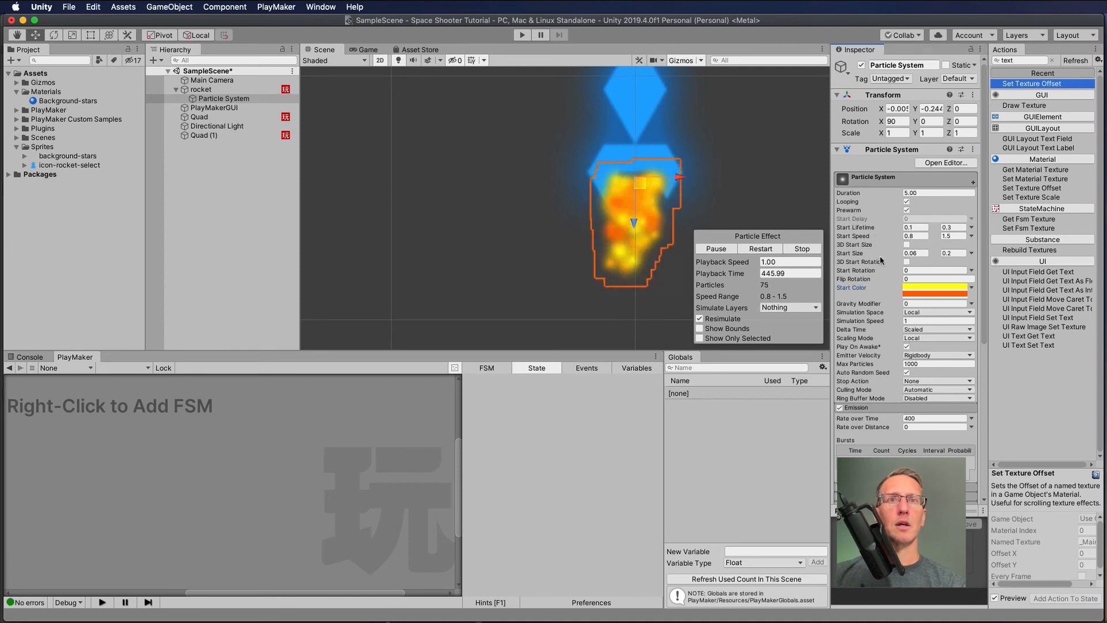
- Enable the particle system's Color over Lifetime module
scroll(877, 317, down, 2)
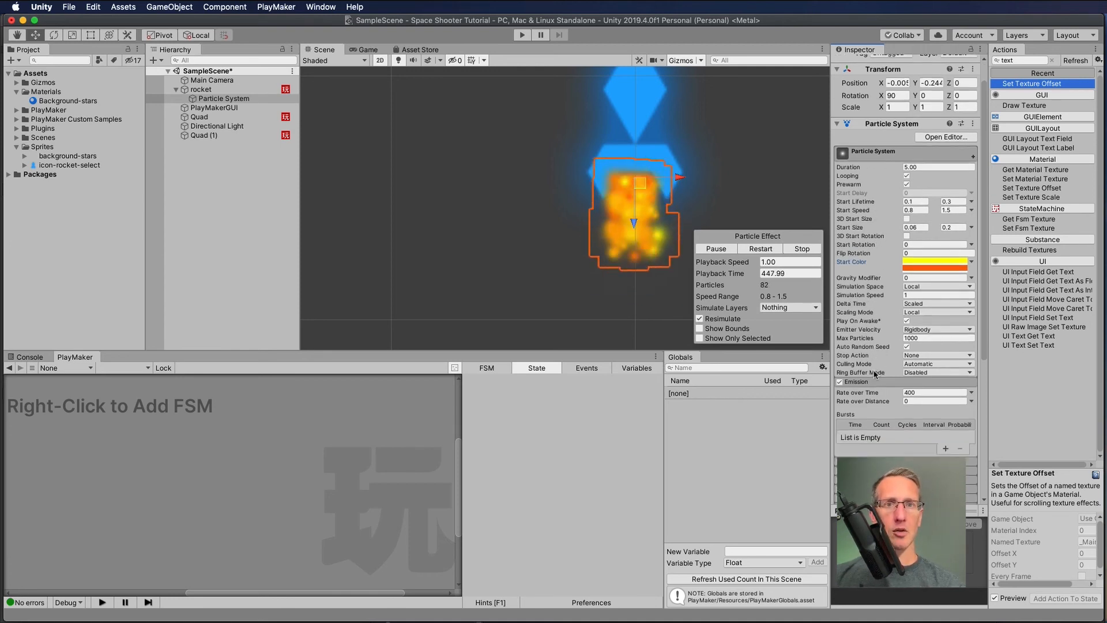
scroll(874, 373, down, 5)
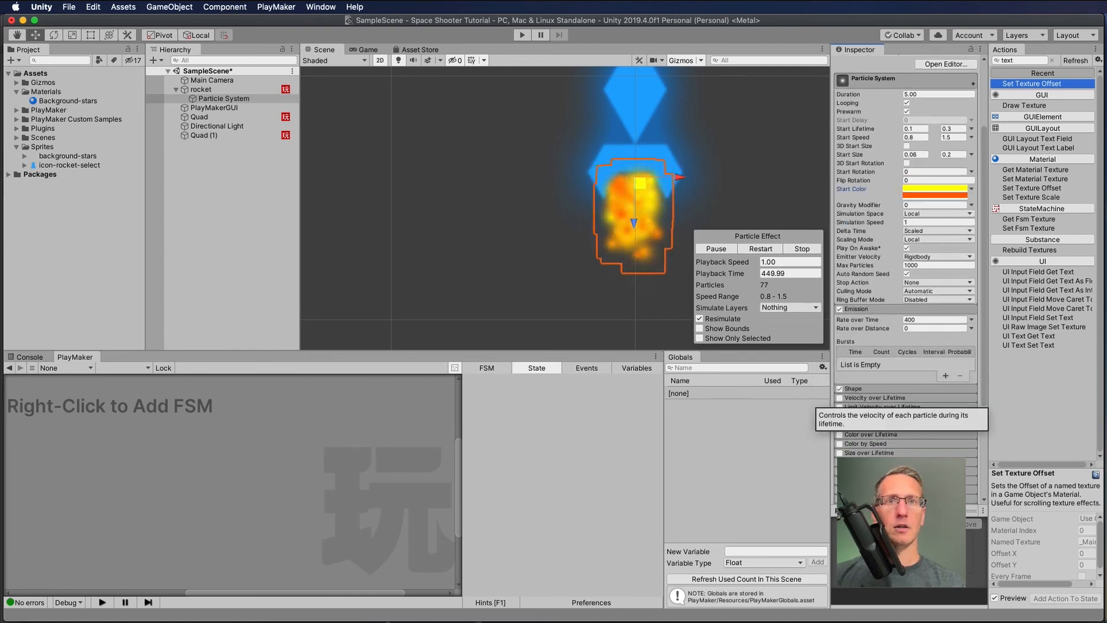
click(839, 436)
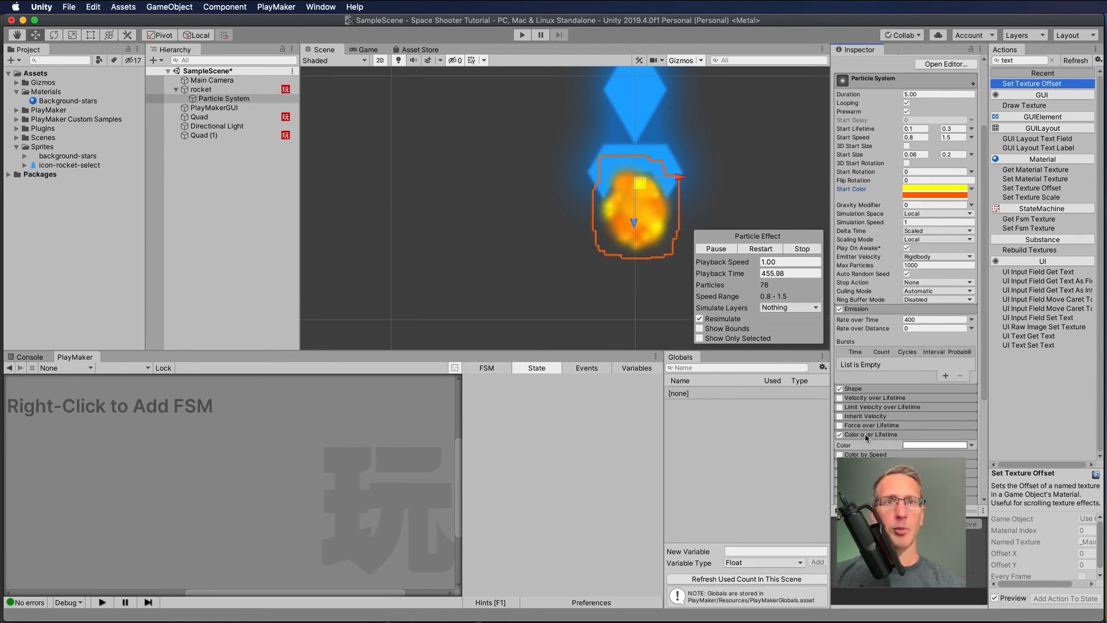
scroll(865, 434, down, 2)
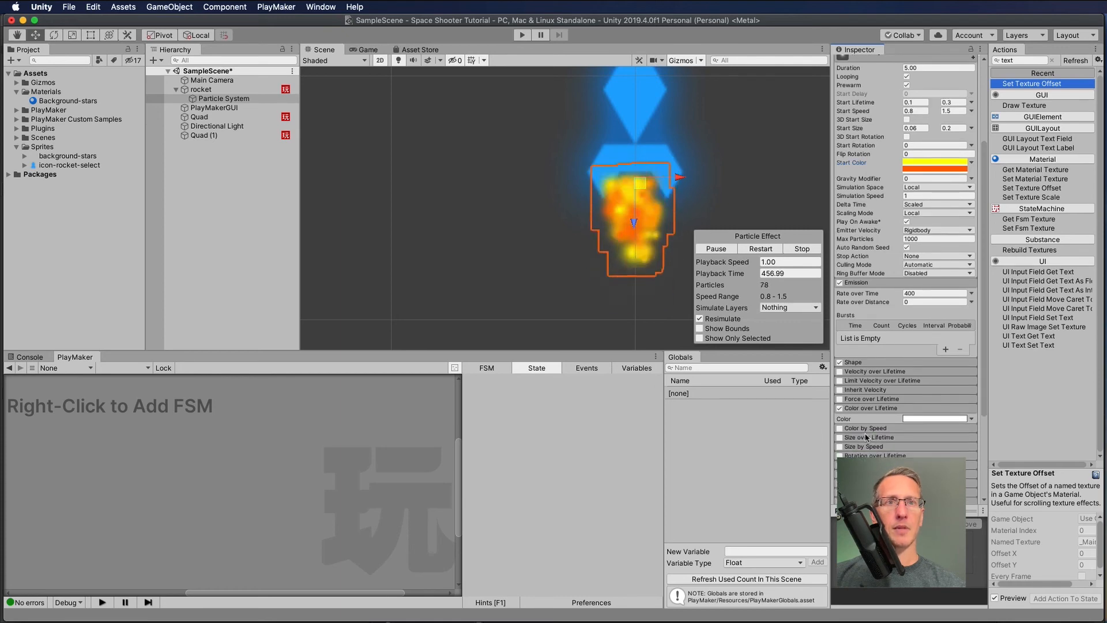
- Set the end alpha key of the Color over Lifetime gradient to 0 so the particles fade out, and close the gradient
click(942, 420)
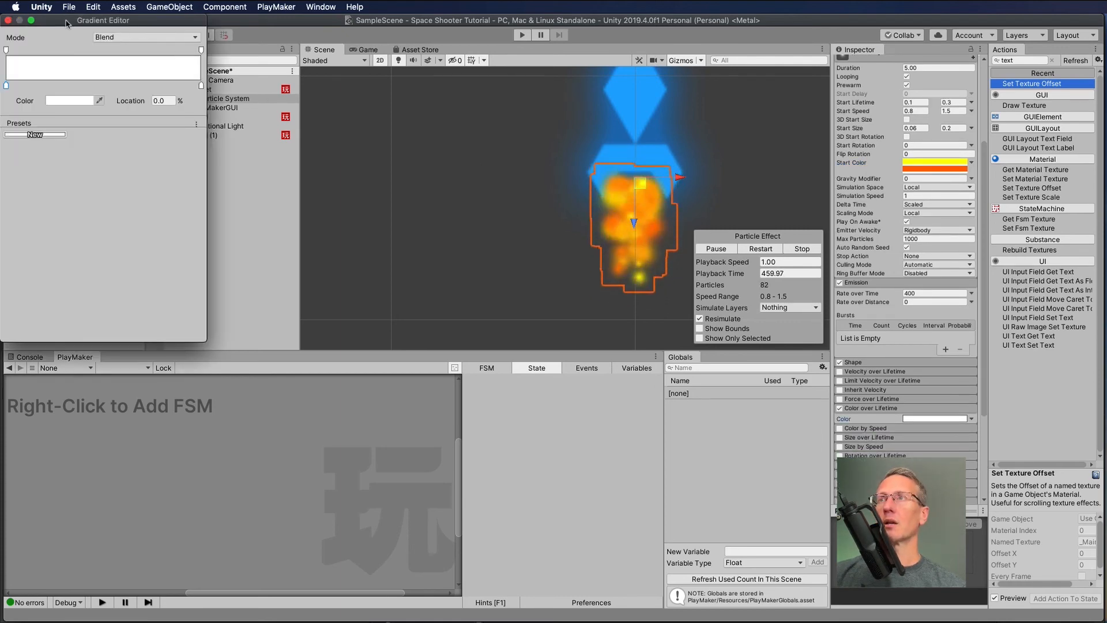
drag(66, 23, 431, 234)
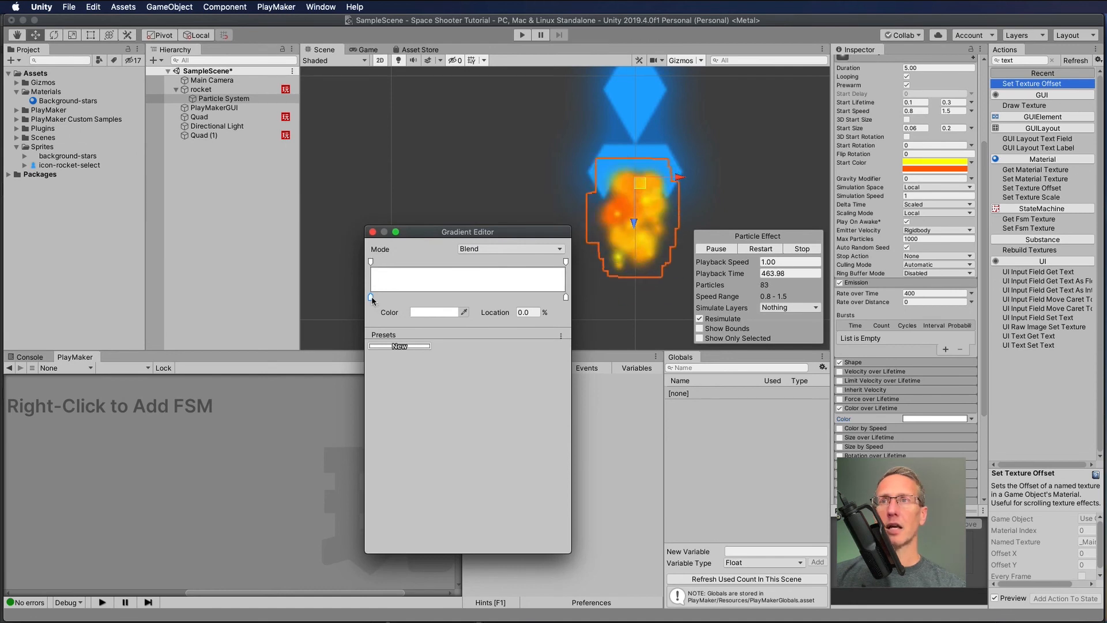
click(371, 262)
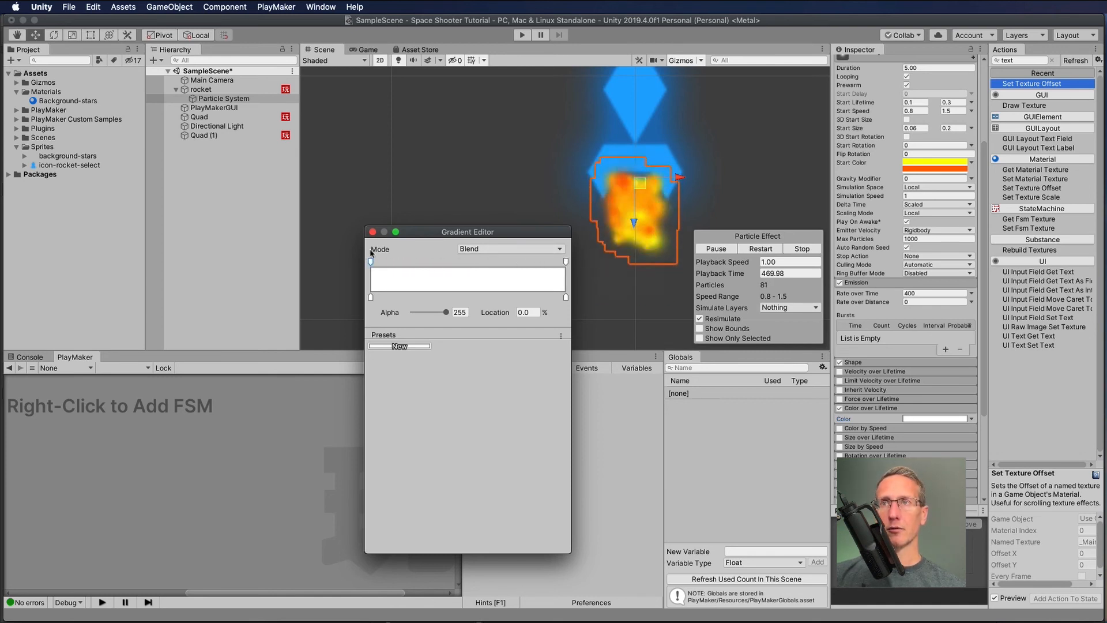
click(565, 263)
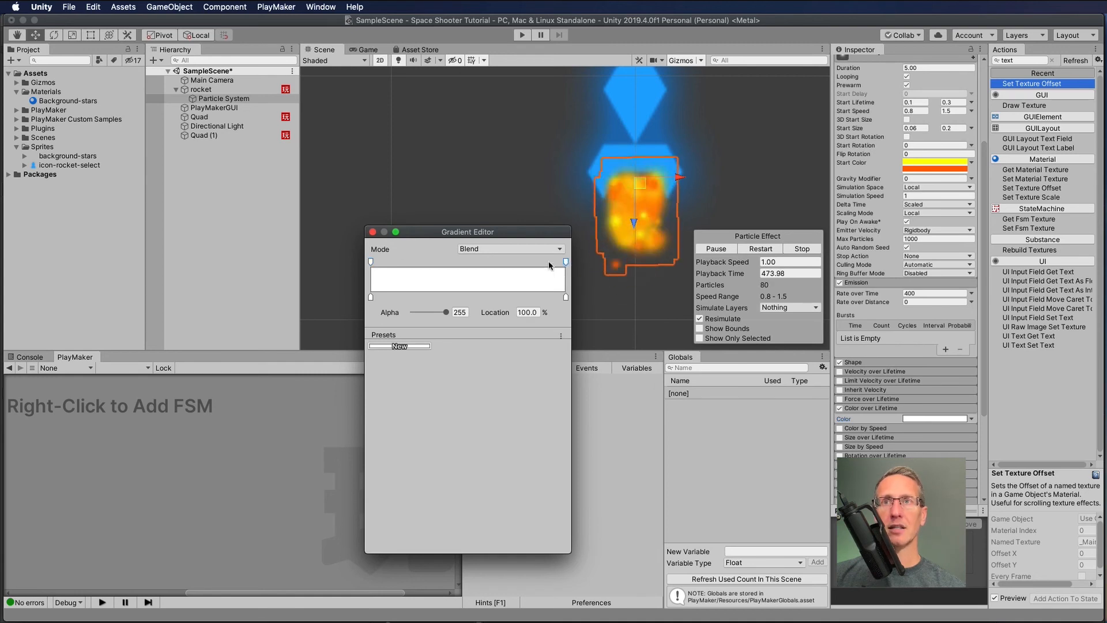
drag(446, 314, 392, 312)
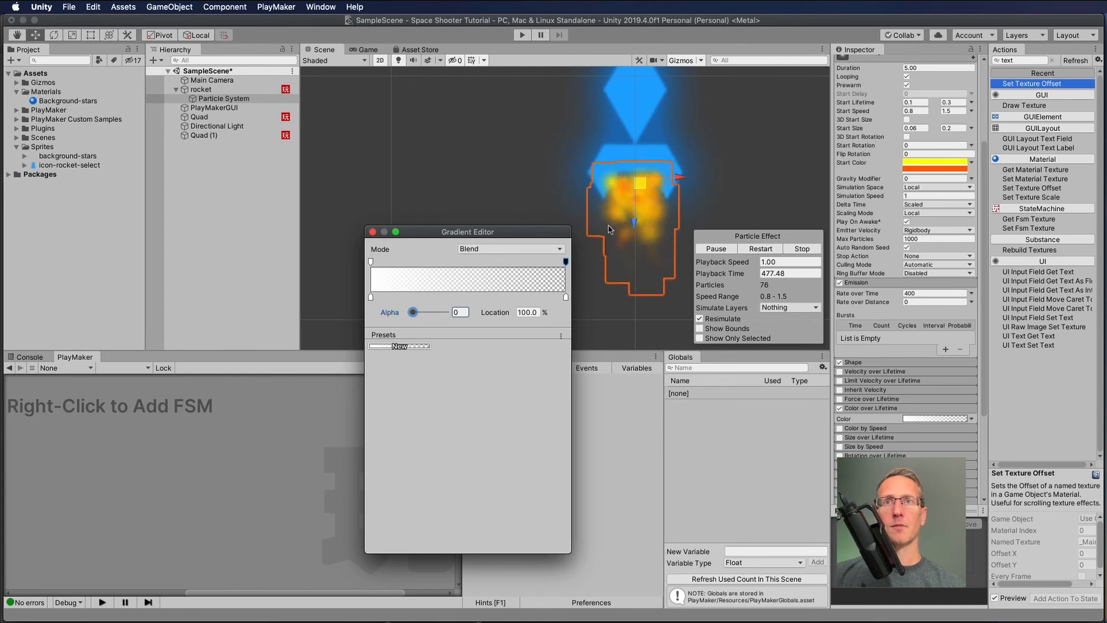
click(373, 233)
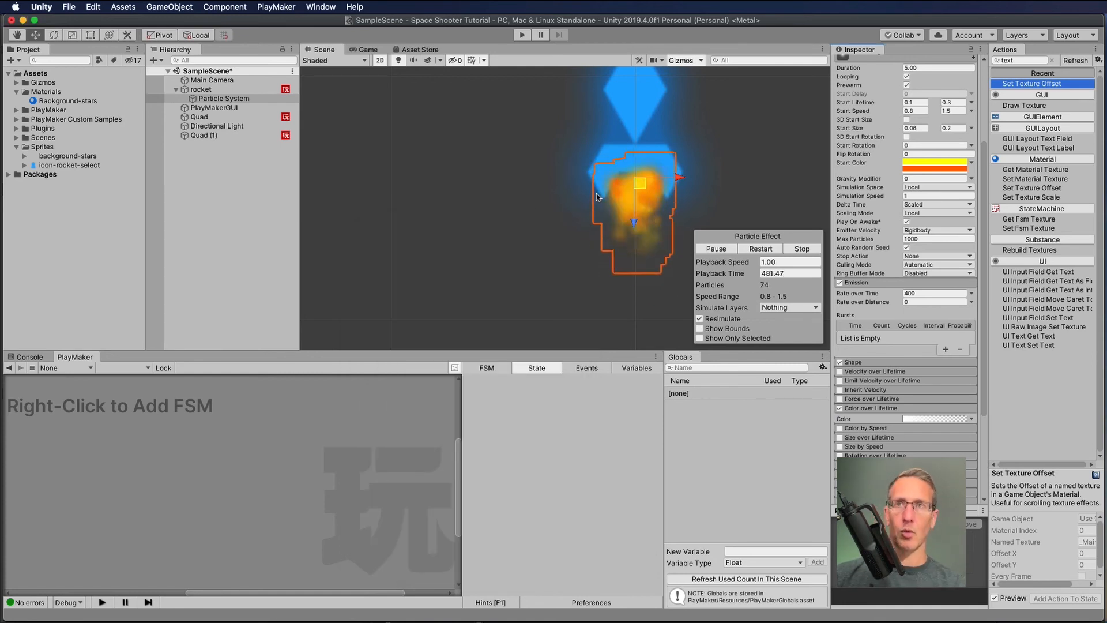
- Show the Game view and set the particles' Start Lifetime range to 0.4 and 0.7
click(362, 50)
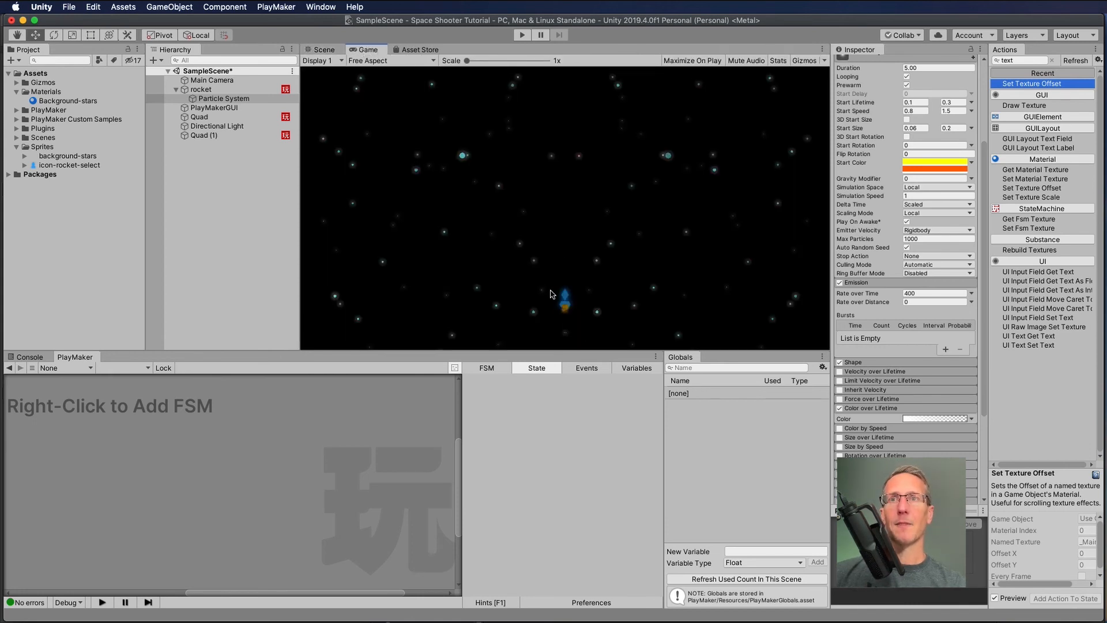
scroll(895, 156, up, 3)
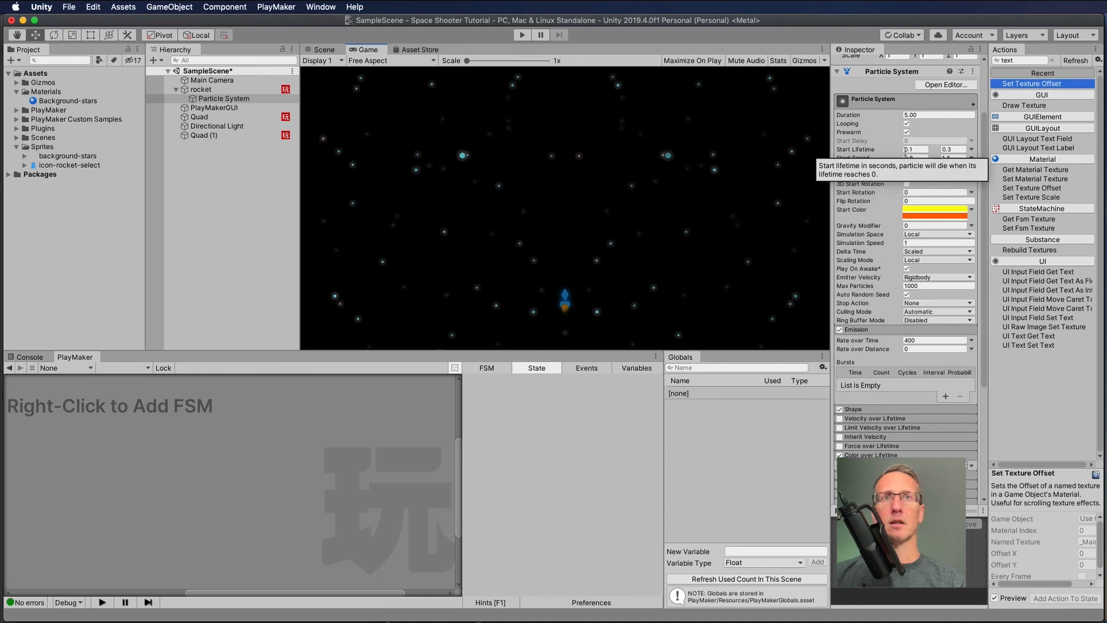
click(916, 149)
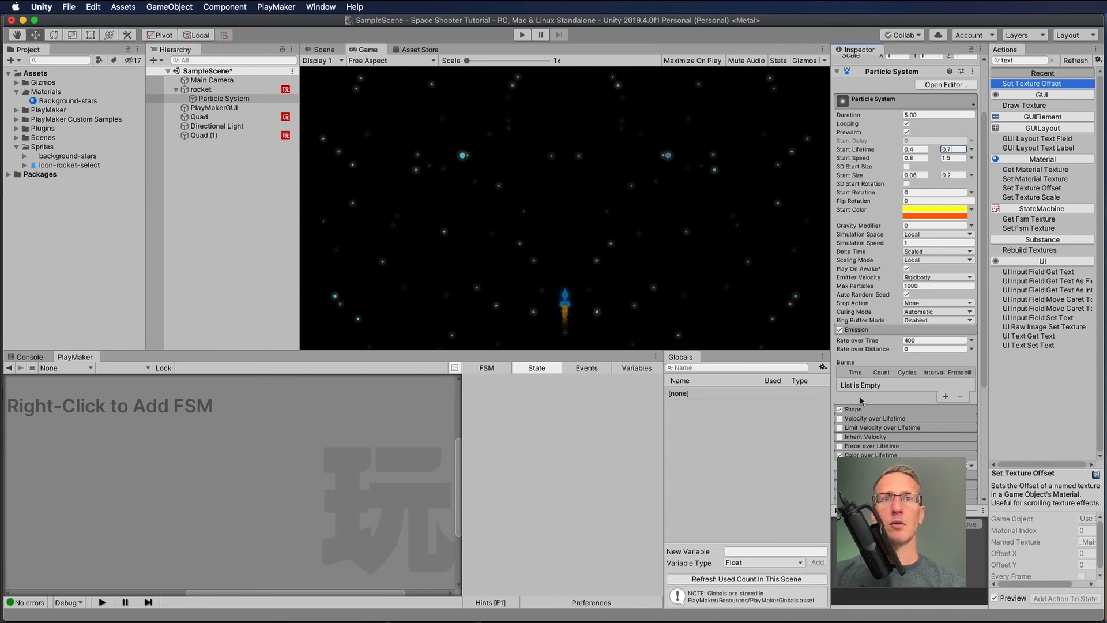
- Move the opaque alpha key of the Color over Lifetime gradient to about 68.8% and close the gradient
scroll(860, 396, down, 3)
click(924, 407)
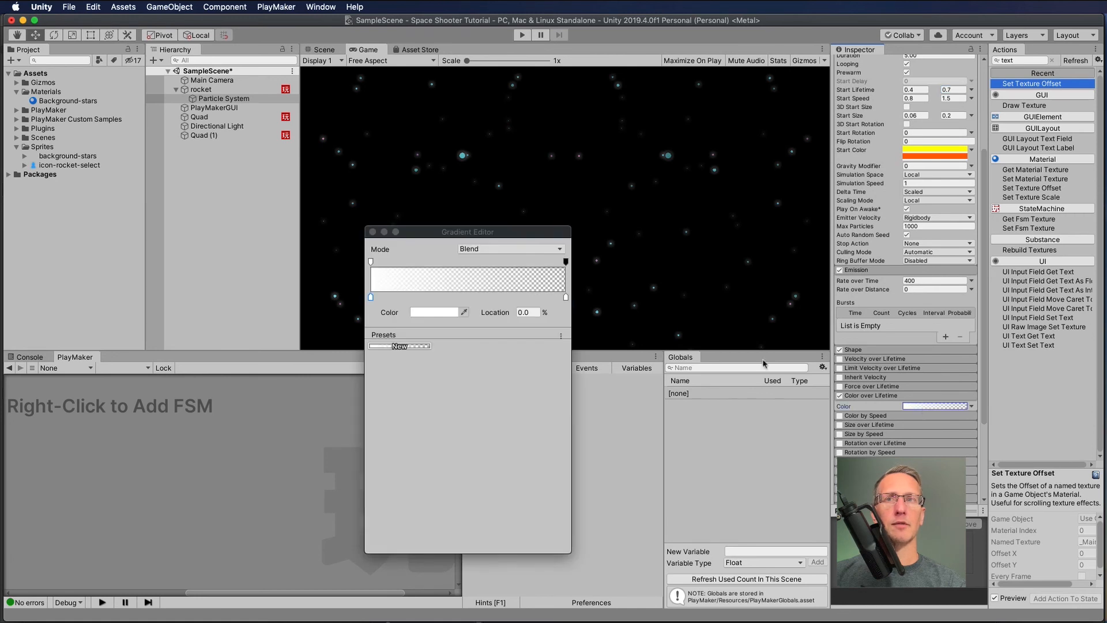
drag(467, 227, 386, 258)
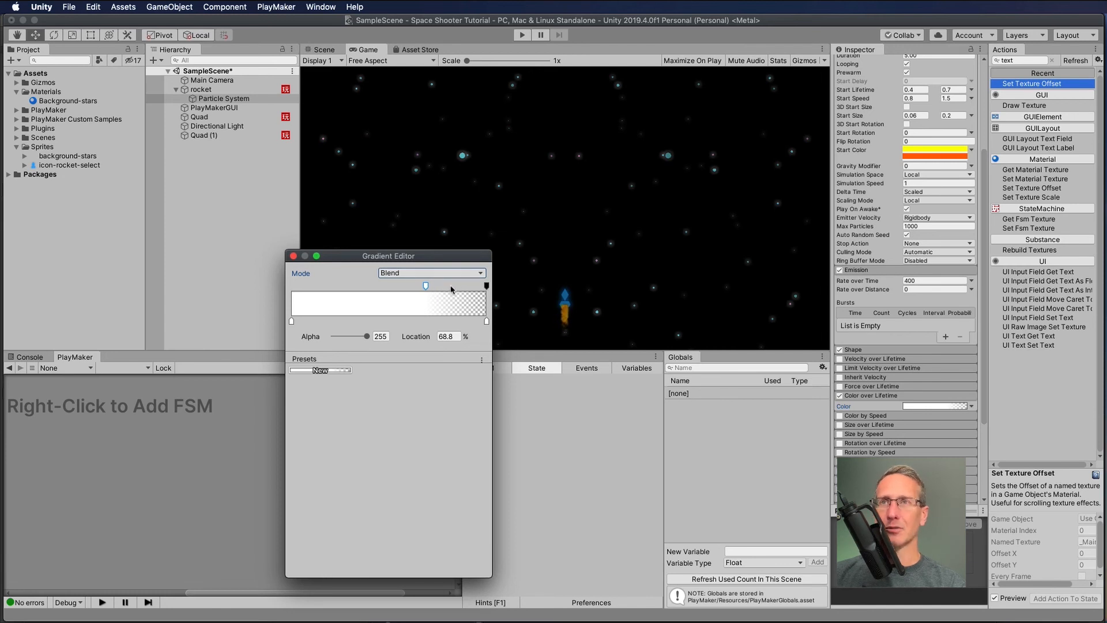
click(293, 256)
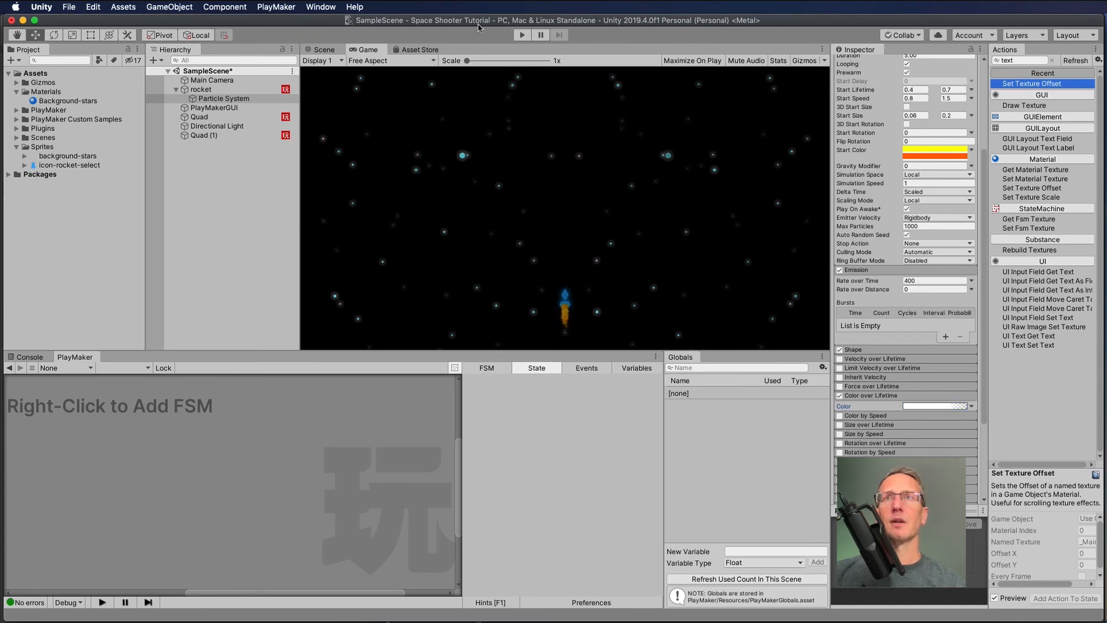
- Run the game to check the rocket's exhaust against the scrolling starfield, and stop it
click(520, 35)
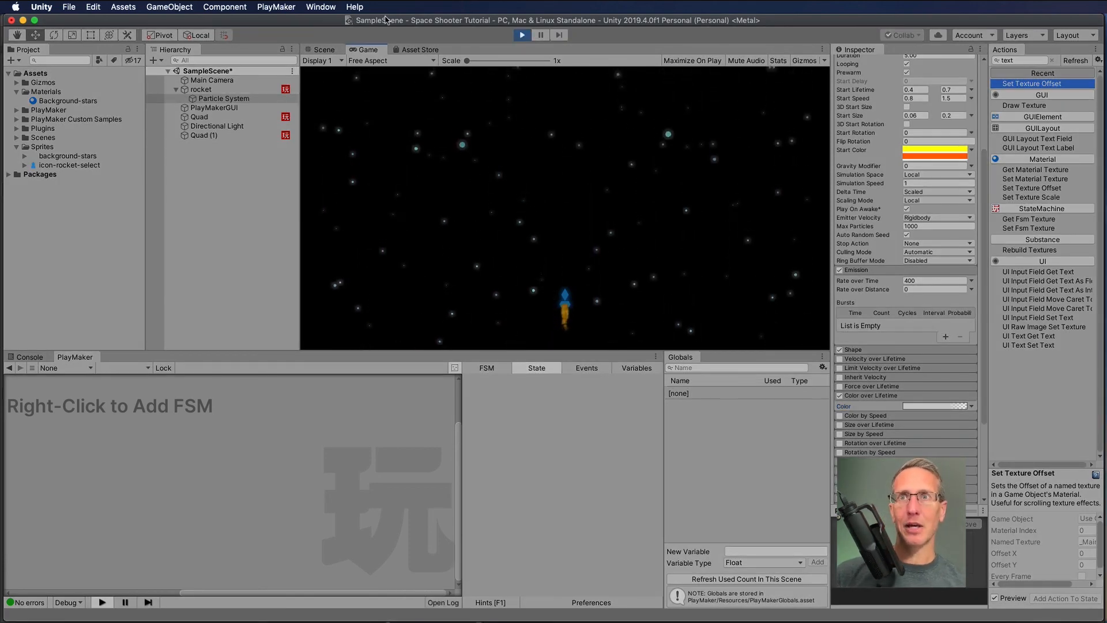
click(574, 318)
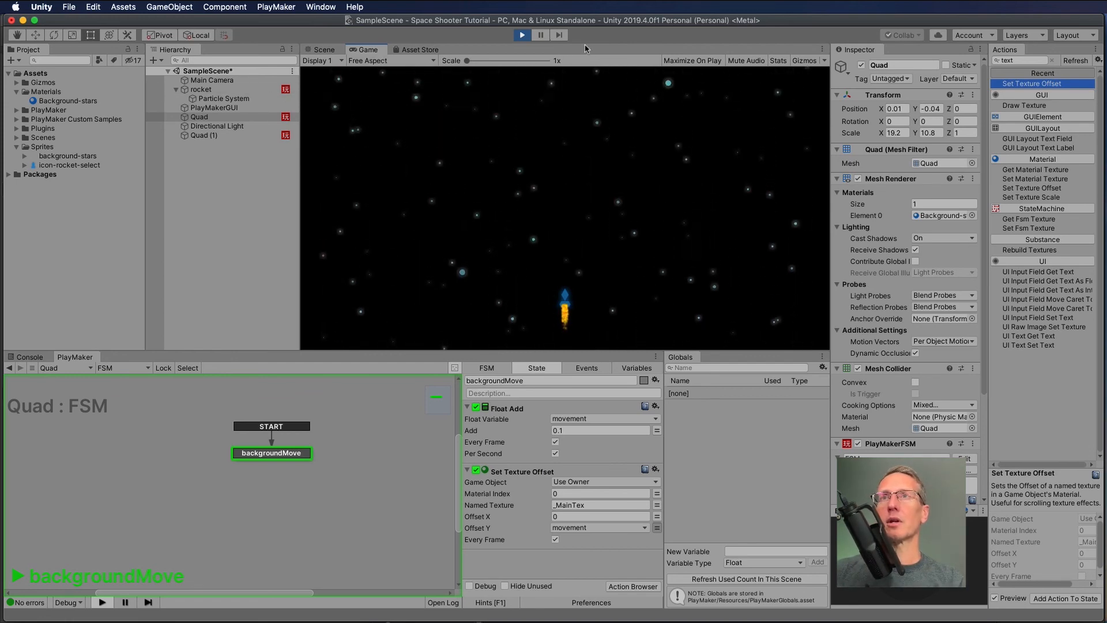
key(super+p)
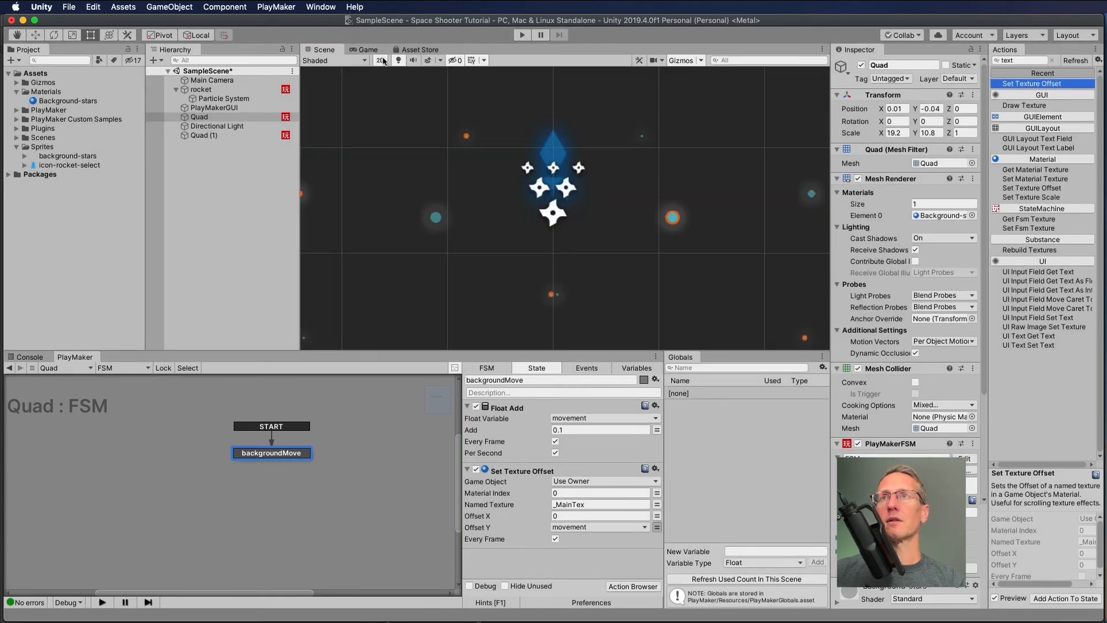
- Select both background quads and move them behind the rocket by setting their Z position to 0.7
scroll(544, 238, down, 10)
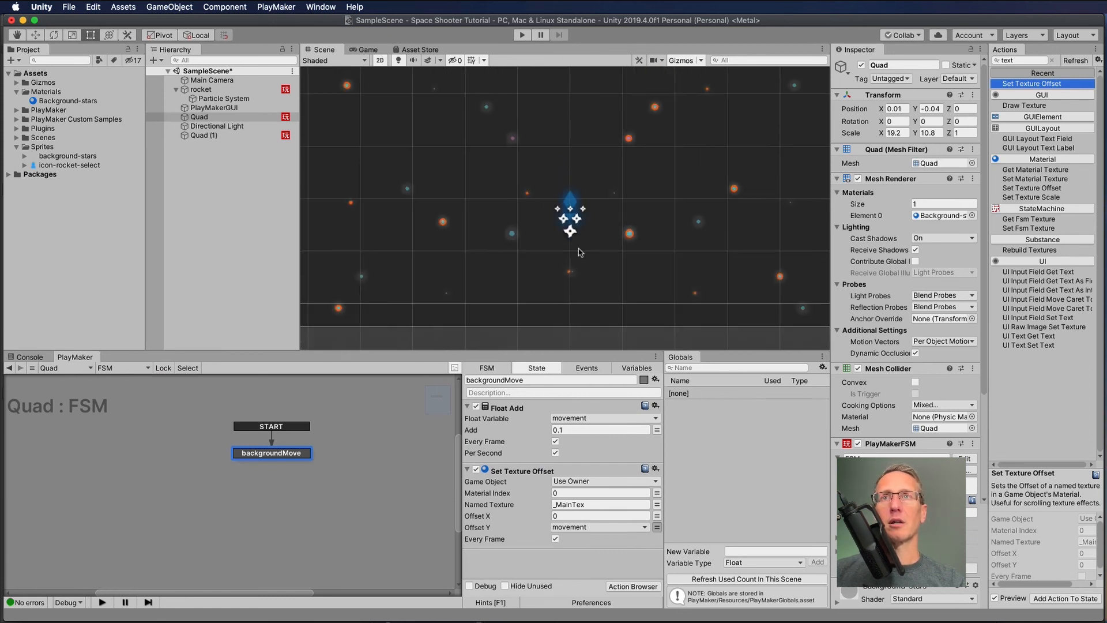
super+click(206, 136)
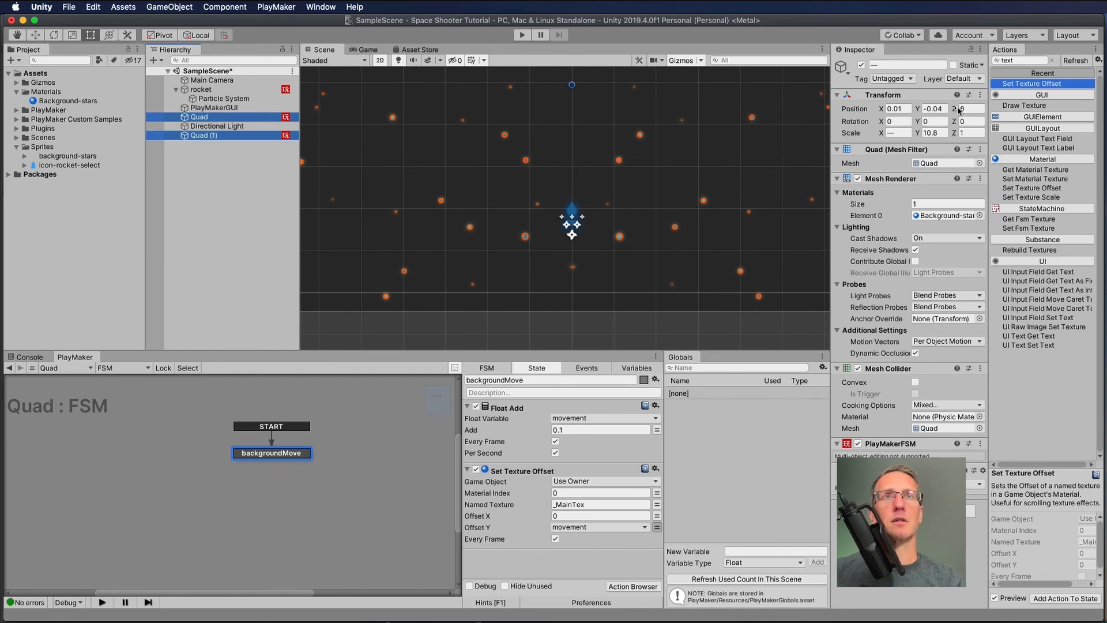
click(380, 61)
alt+drag(460, 198, 546, 229)
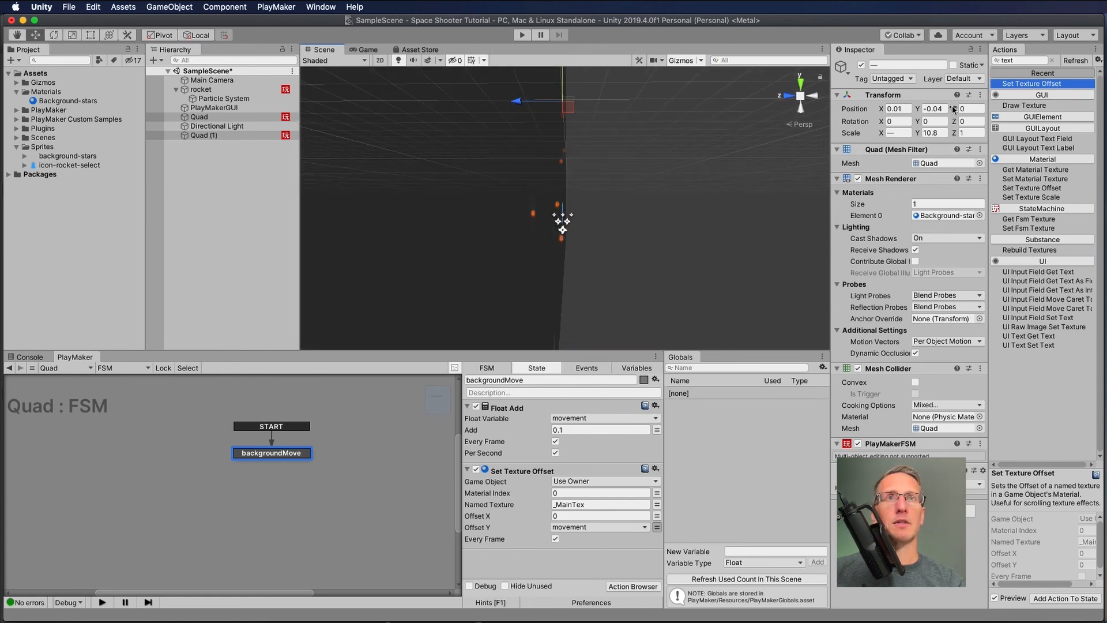
drag(952, 109, 957, 108)
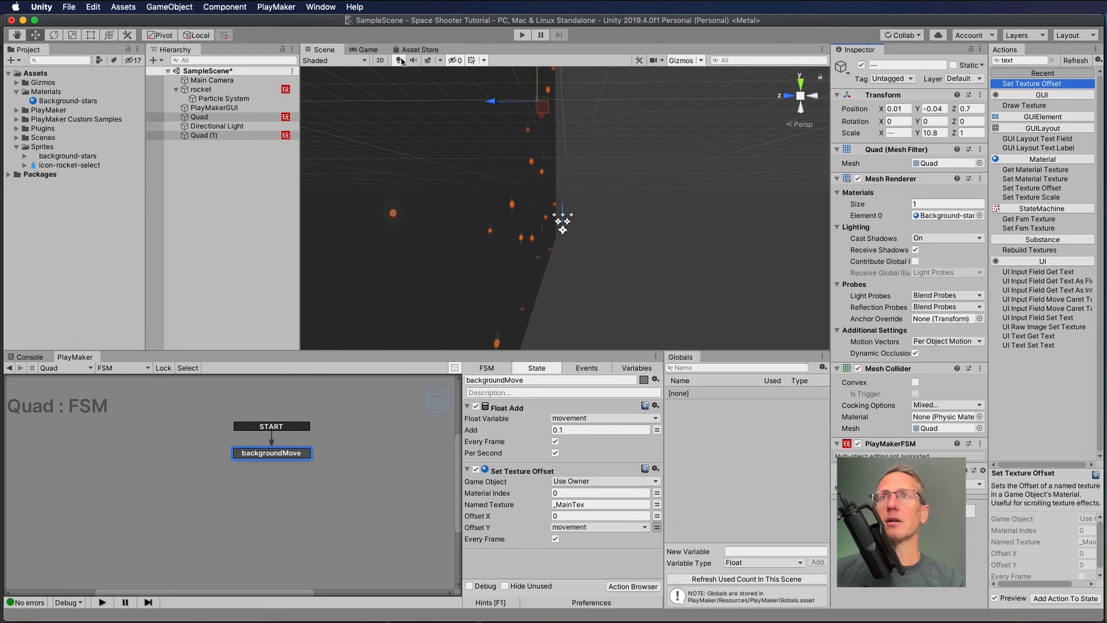
click(380, 61)
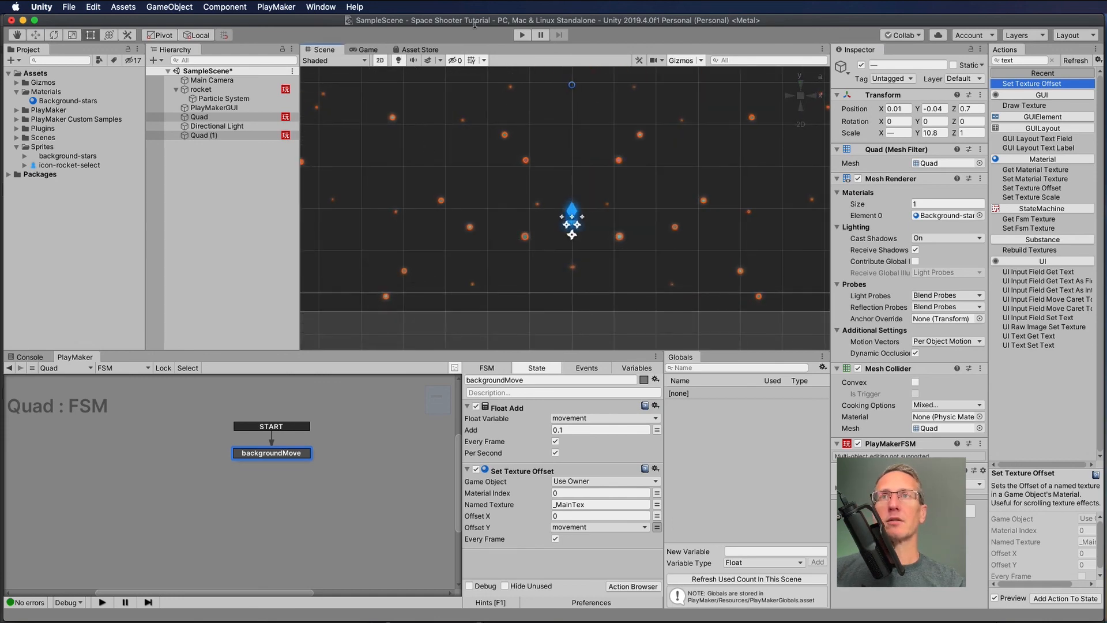
- Run the game again to check the rocket and exhaust in front of the repositioned background quads
click(522, 35)
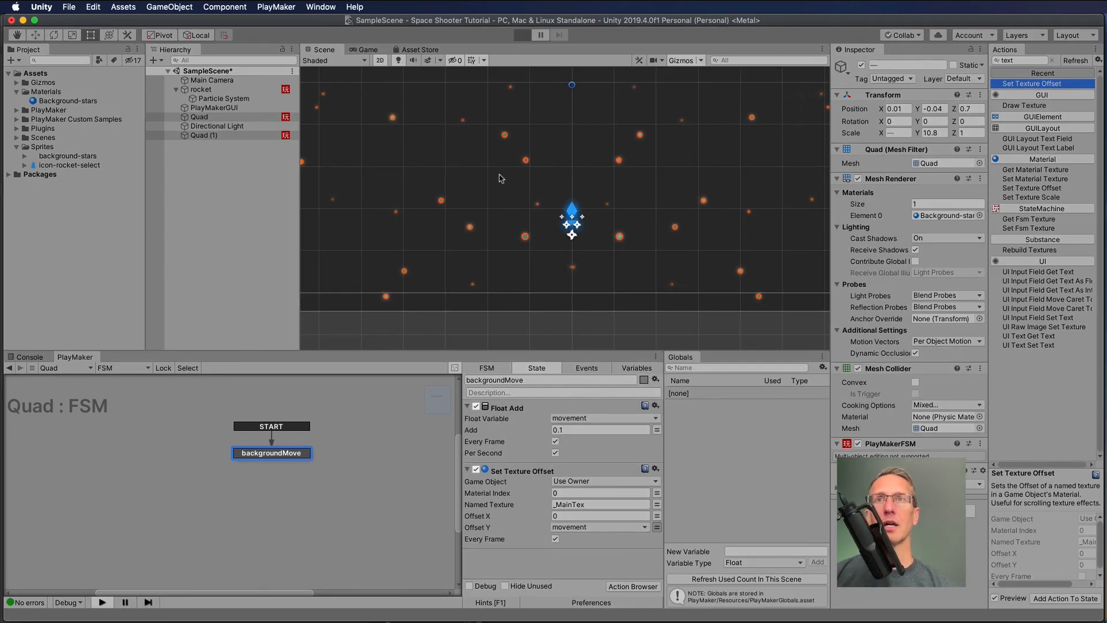